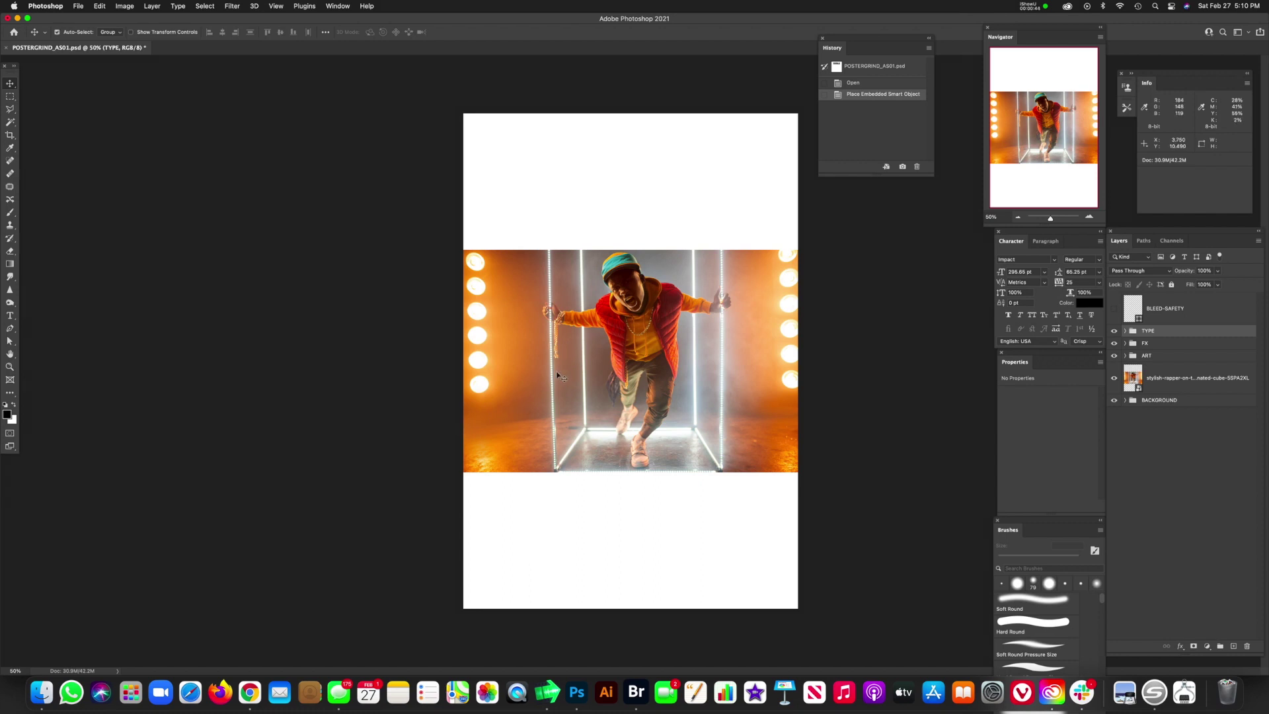
Scale the placed rapper photo up proportionally to about 120% and position it so it fills the whole poster canvas.
key("super+minus")
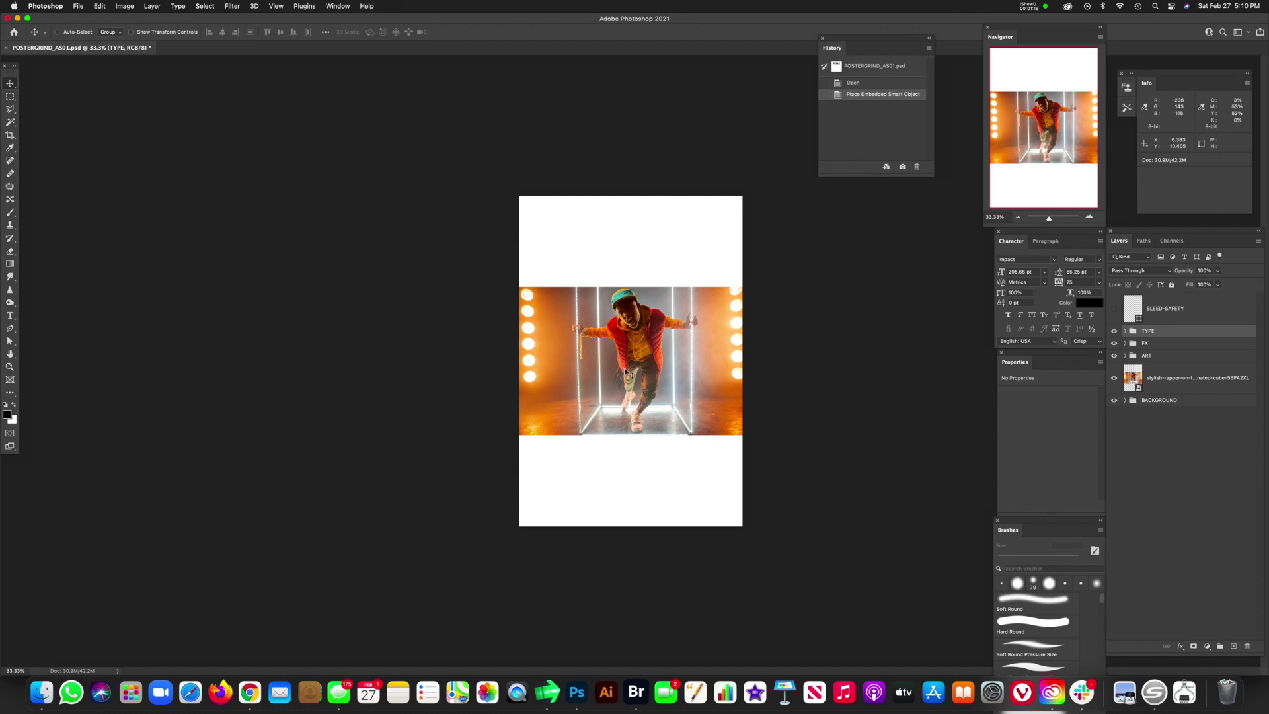
left_click(1143, 389)
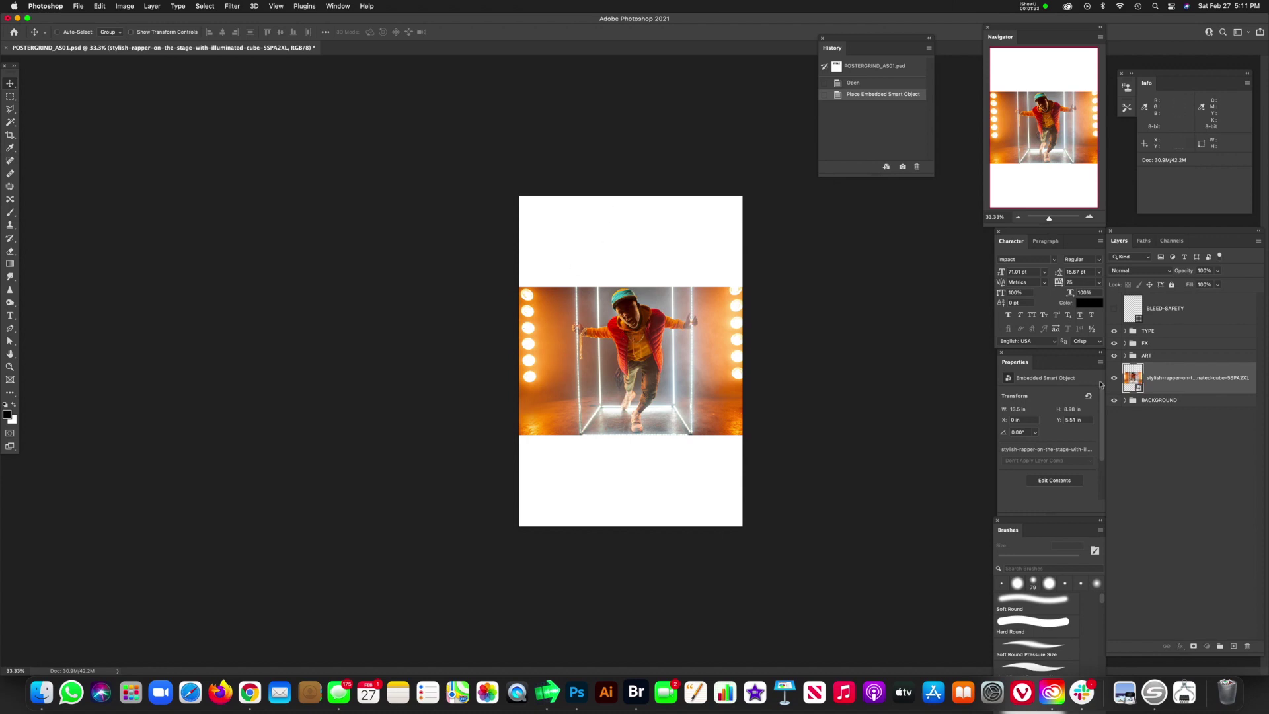
key("ctrl+t")
left_click_drag(743, 287, 907, 180)
left_click_drag(778, 264, 673, 342)
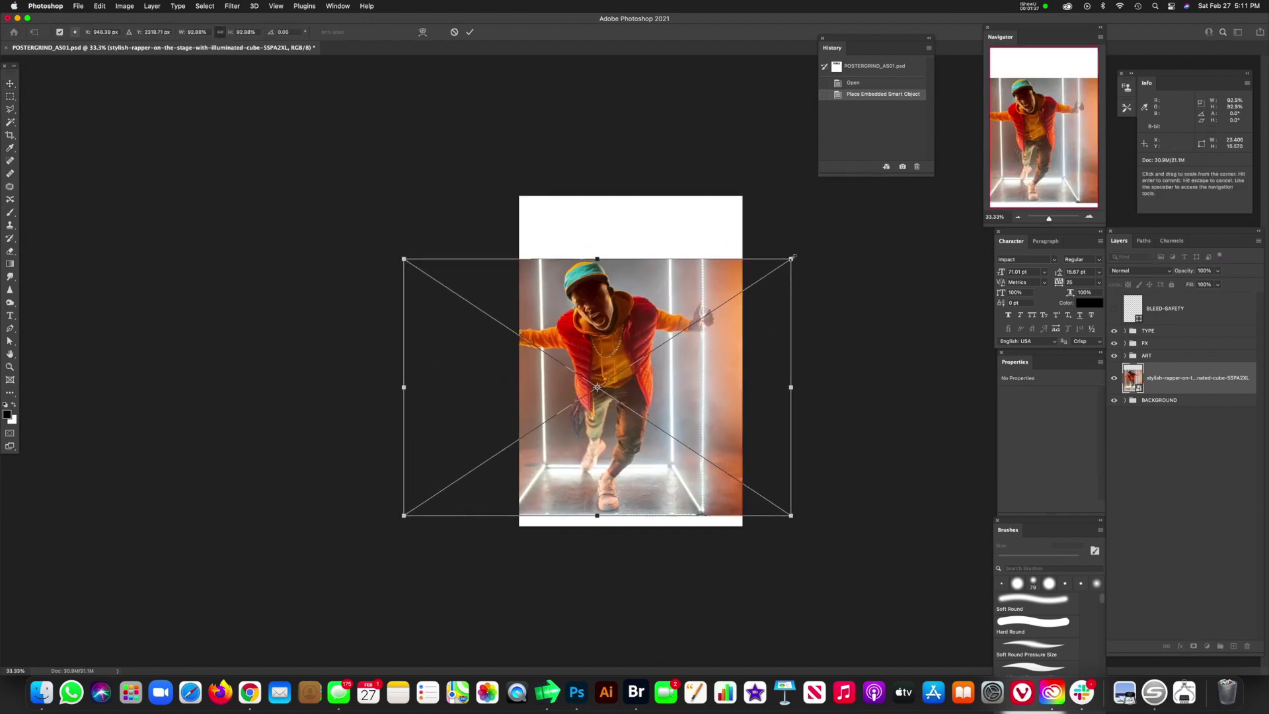
left_click_drag(790, 258, 917, 204)
left_click_drag(766, 281, 800, 289)
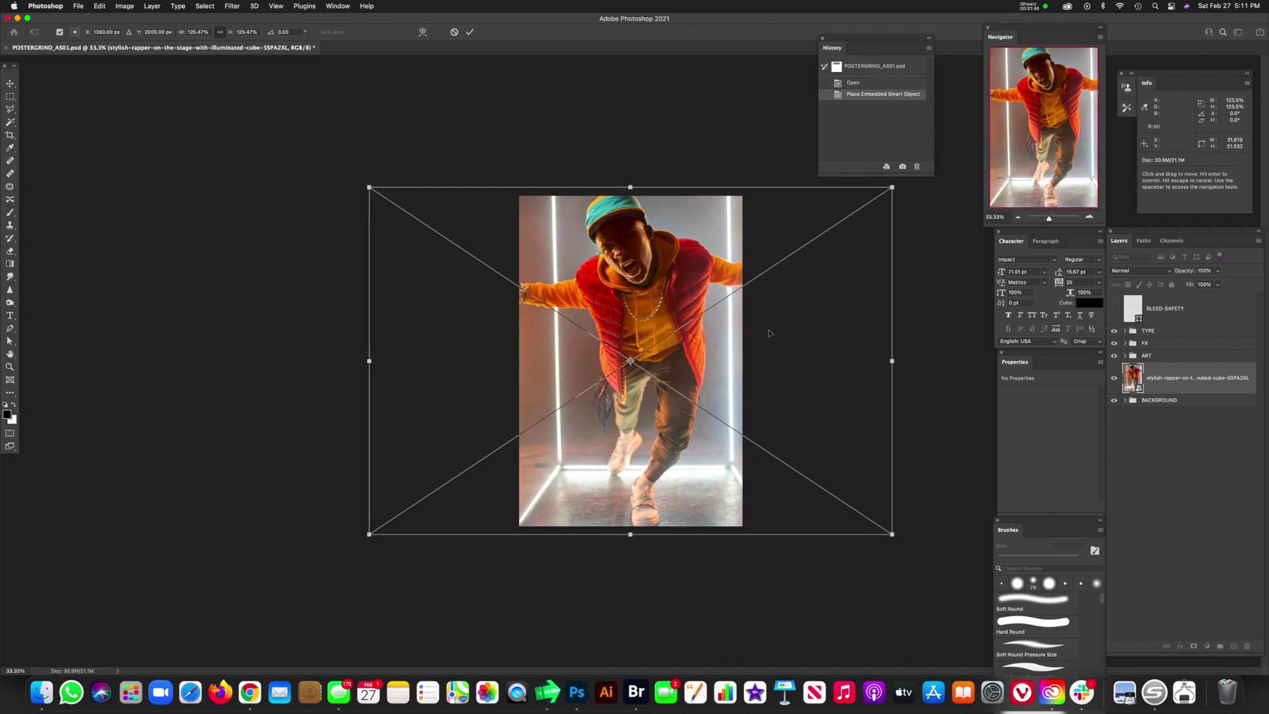
left_click_drag(769, 333, 769, 325)
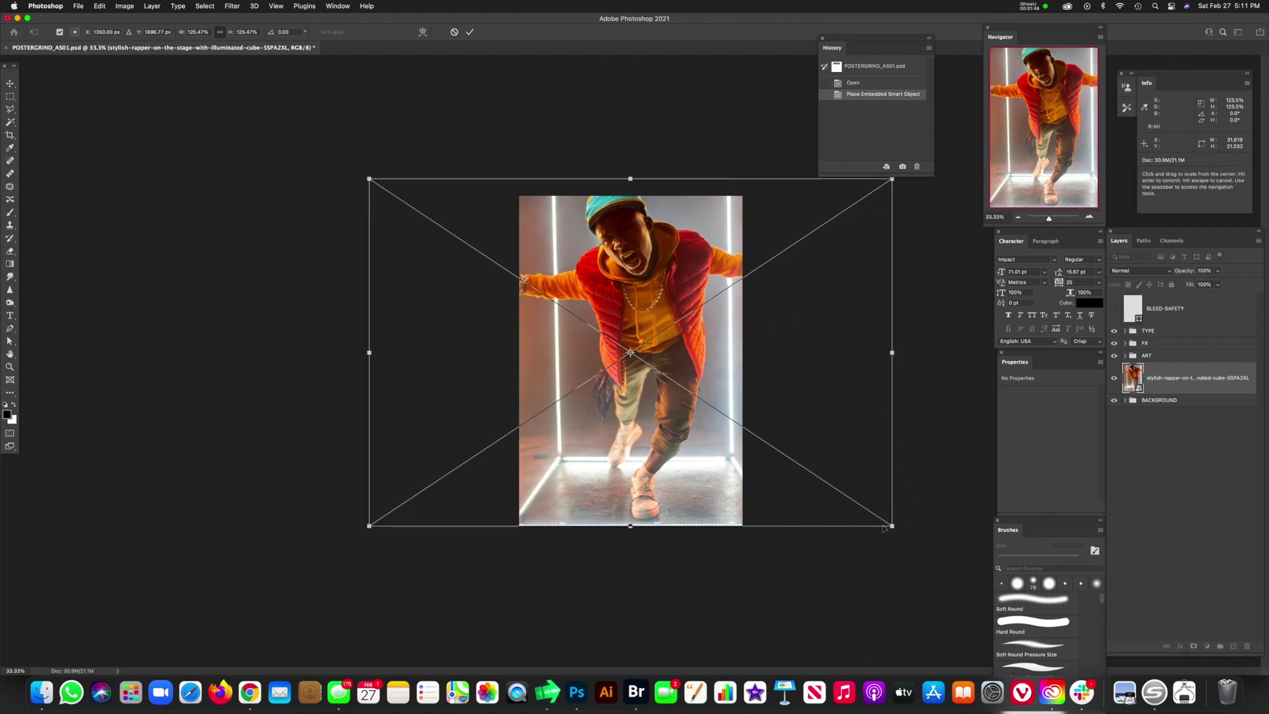
left_click_drag(883, 529, 872, 520)
left_click_drag(784, 416, 786, 414)
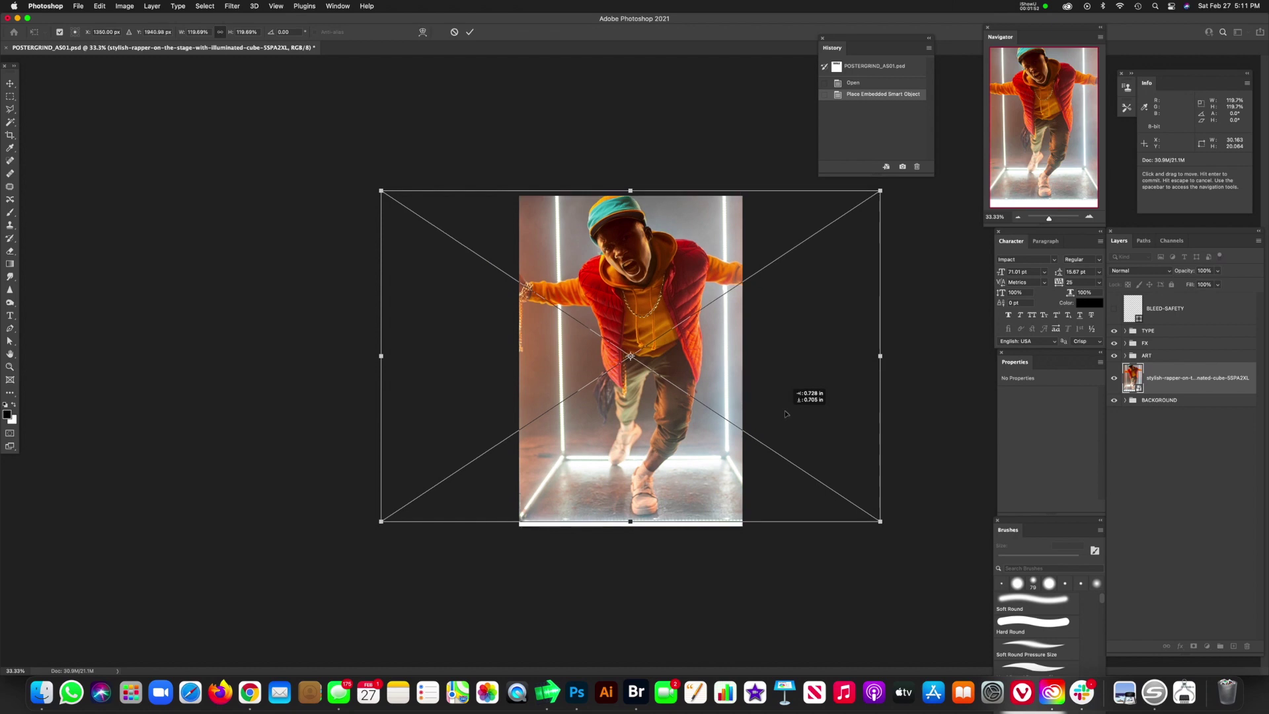
key("Return")
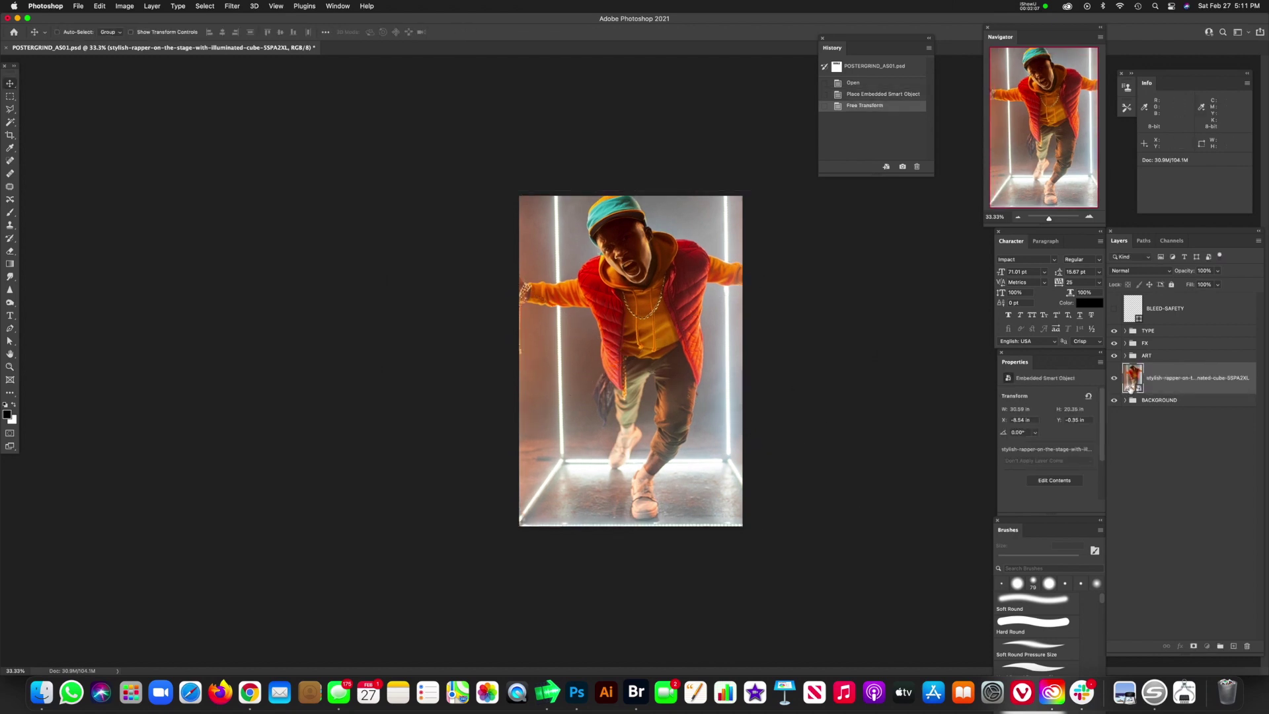
Move the rapper photo layer beneath the BACKGROUND group and delete the BLEED-SAFETY layer and the TYPE, FX, ART and BACKGROUND groups.
left_click_drag(1131, 378, 1123, 427)
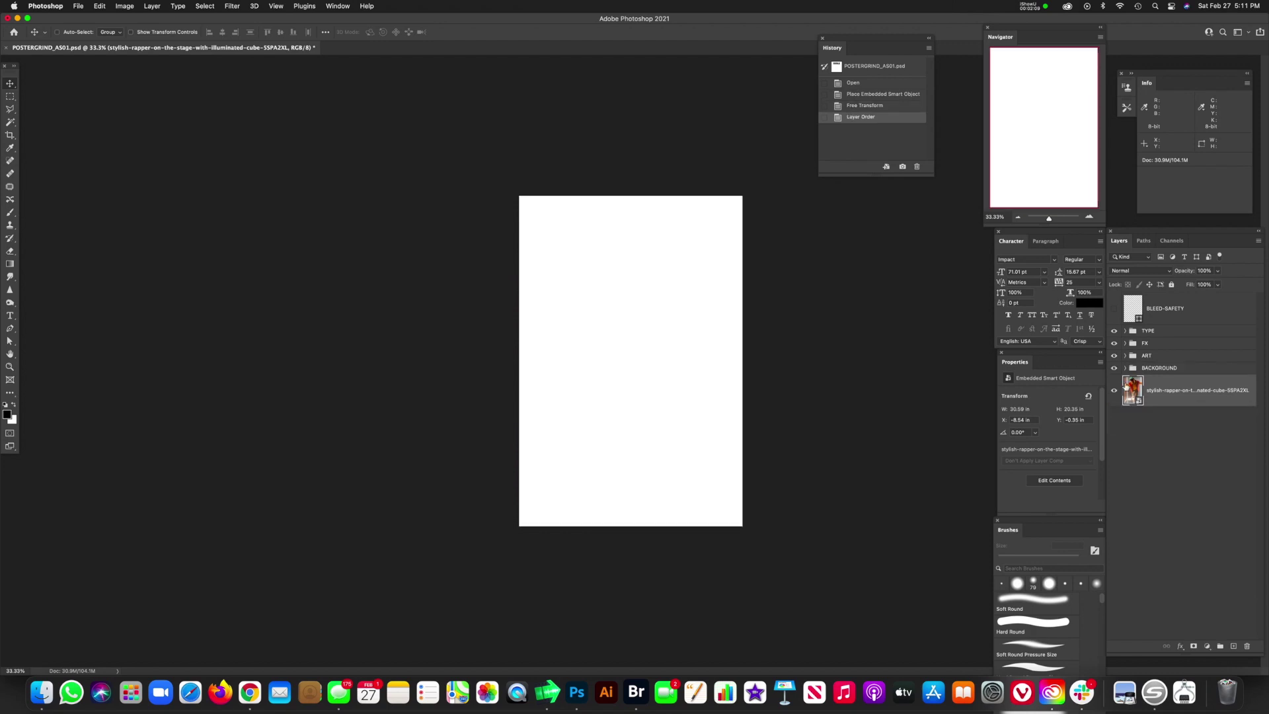
left_click_drag(1114, 368, 1115, 329)
left_click(1147, 332)
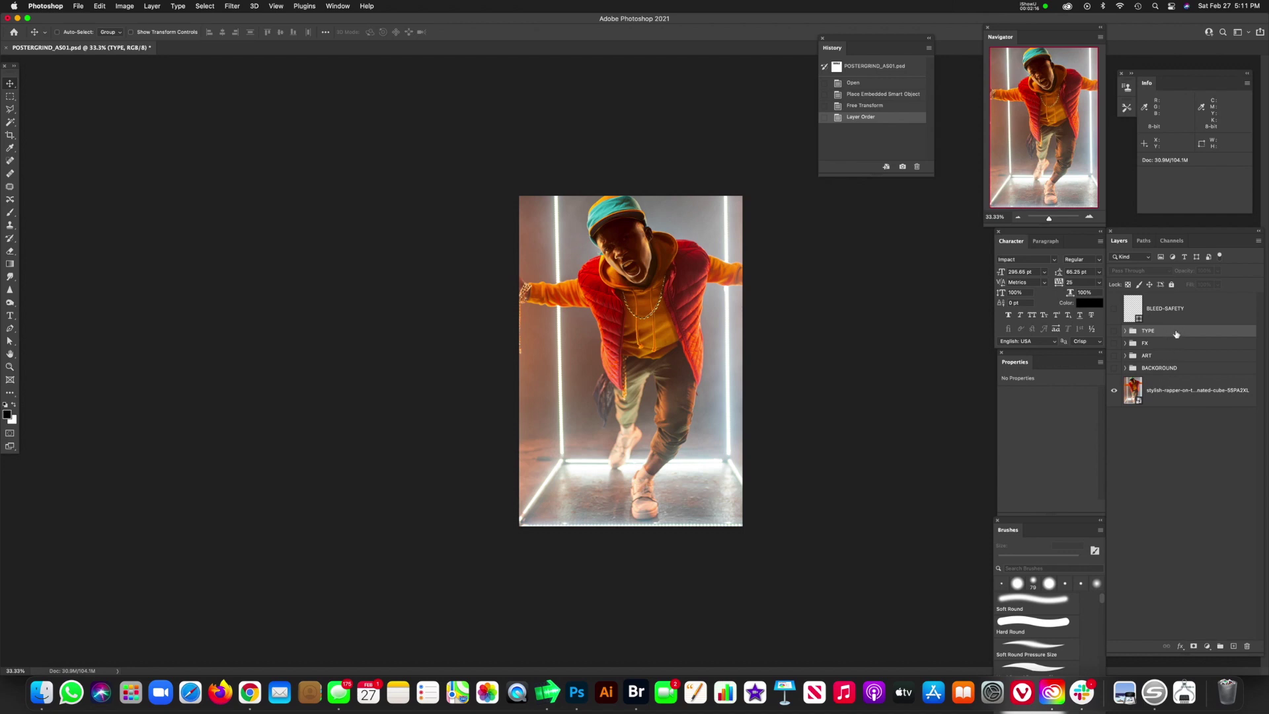
left_click(1189, 312)
left_click(1193, 367, "shift")
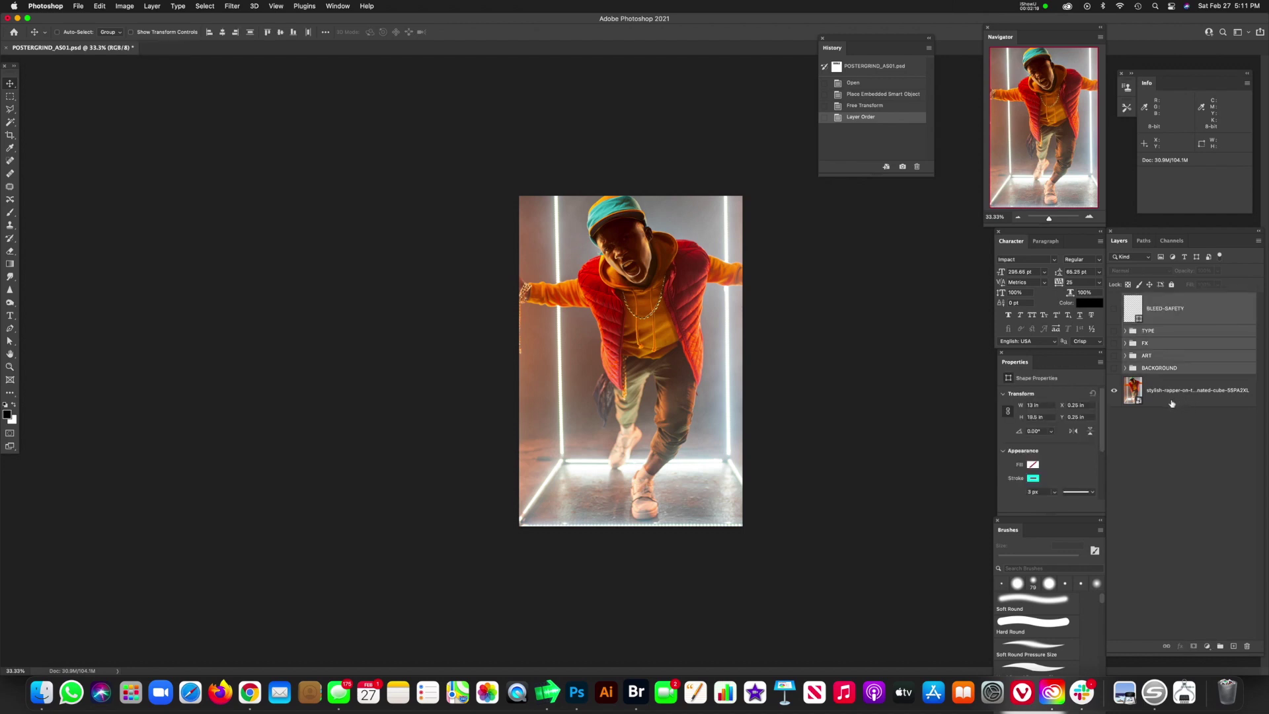
key("Delete")
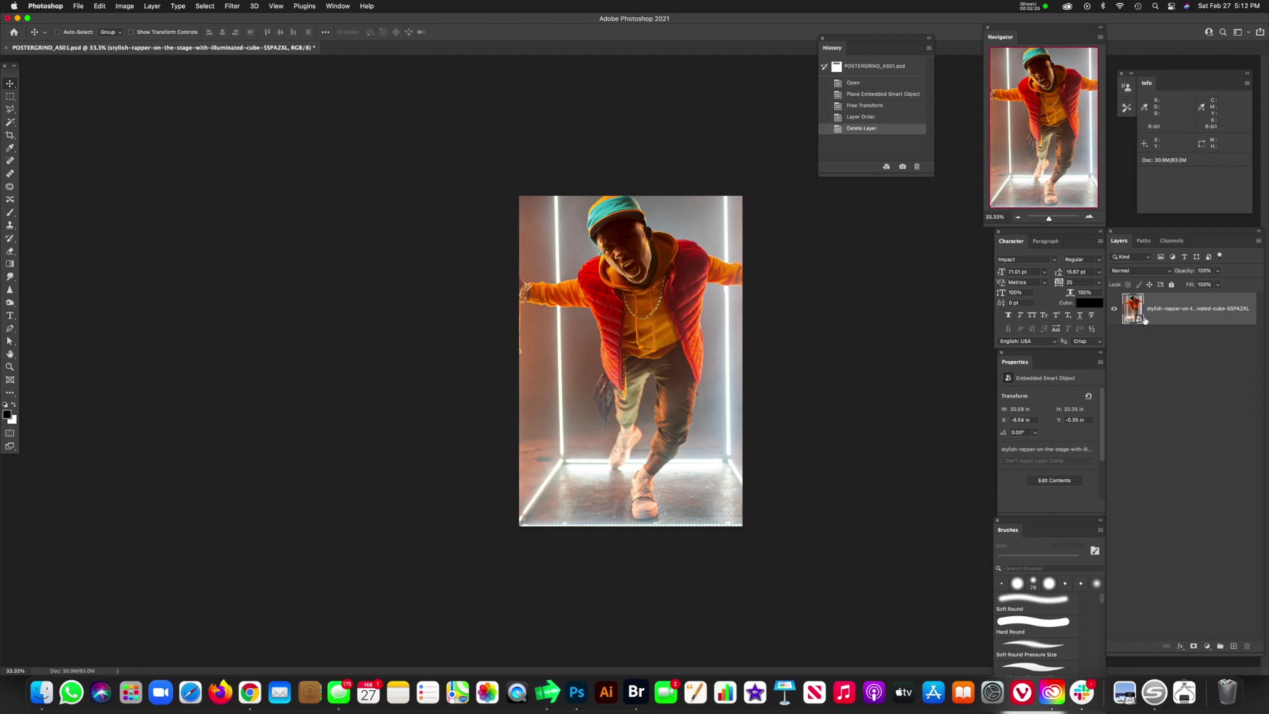
Add a Curves adjustment layer above the photo and shape an S-curve with raised highlights and lowered shadows.
left_click(1208, 646)
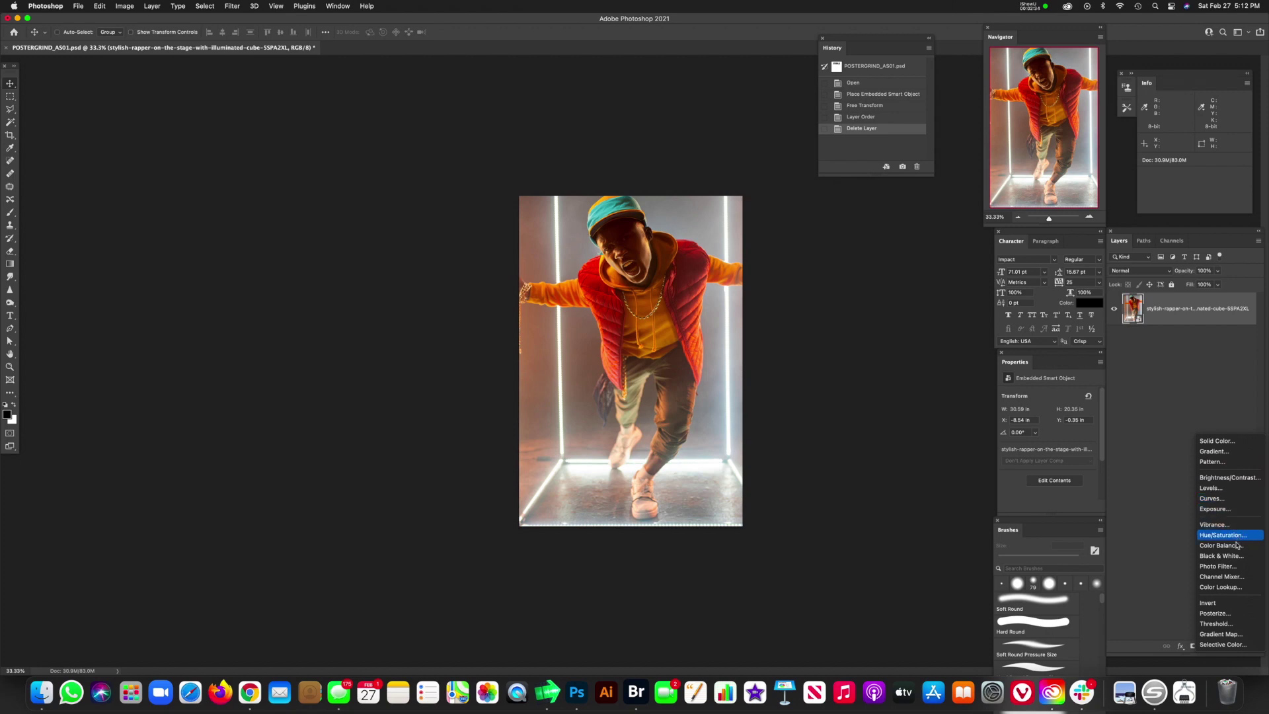
left_click(1215, 499)
left_click_drag(1073, 435, 1043, 470)
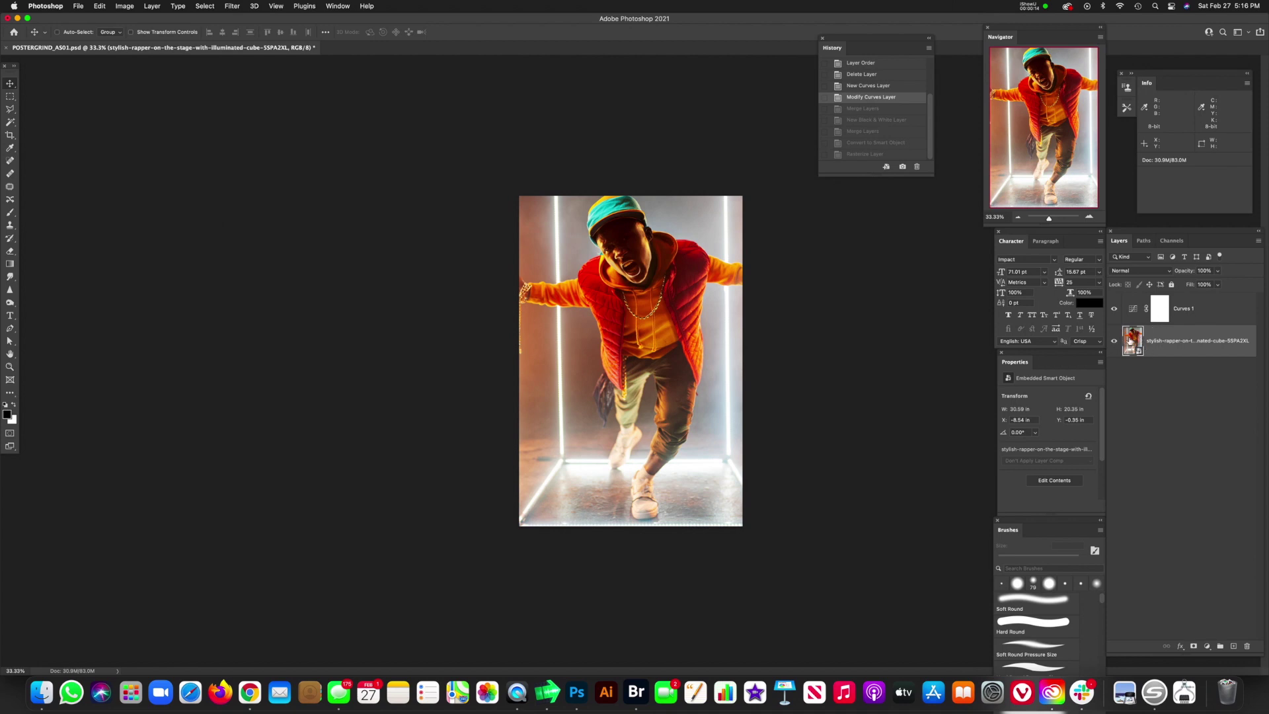
Add an Exposure adjustment layer above the Curves layer, raise its exposure strongly and invert its layer mask to black.
left_click(1136, 310)
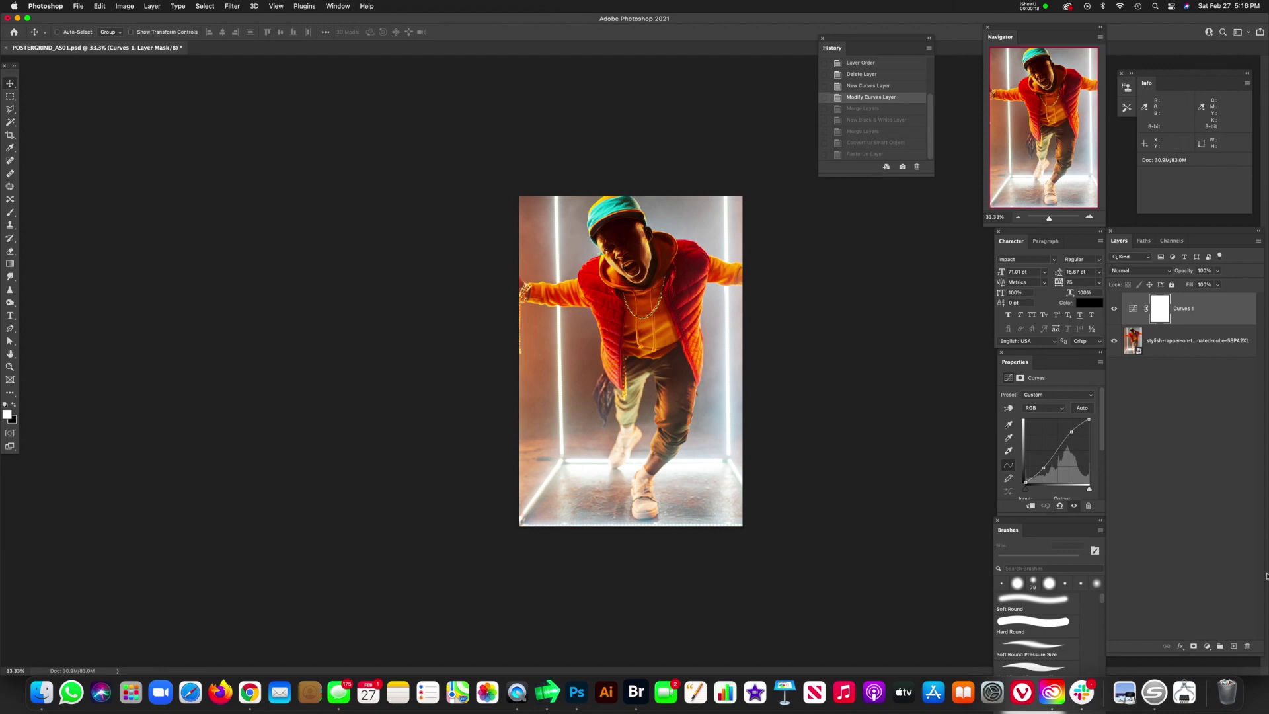
left_click(1208, 646)
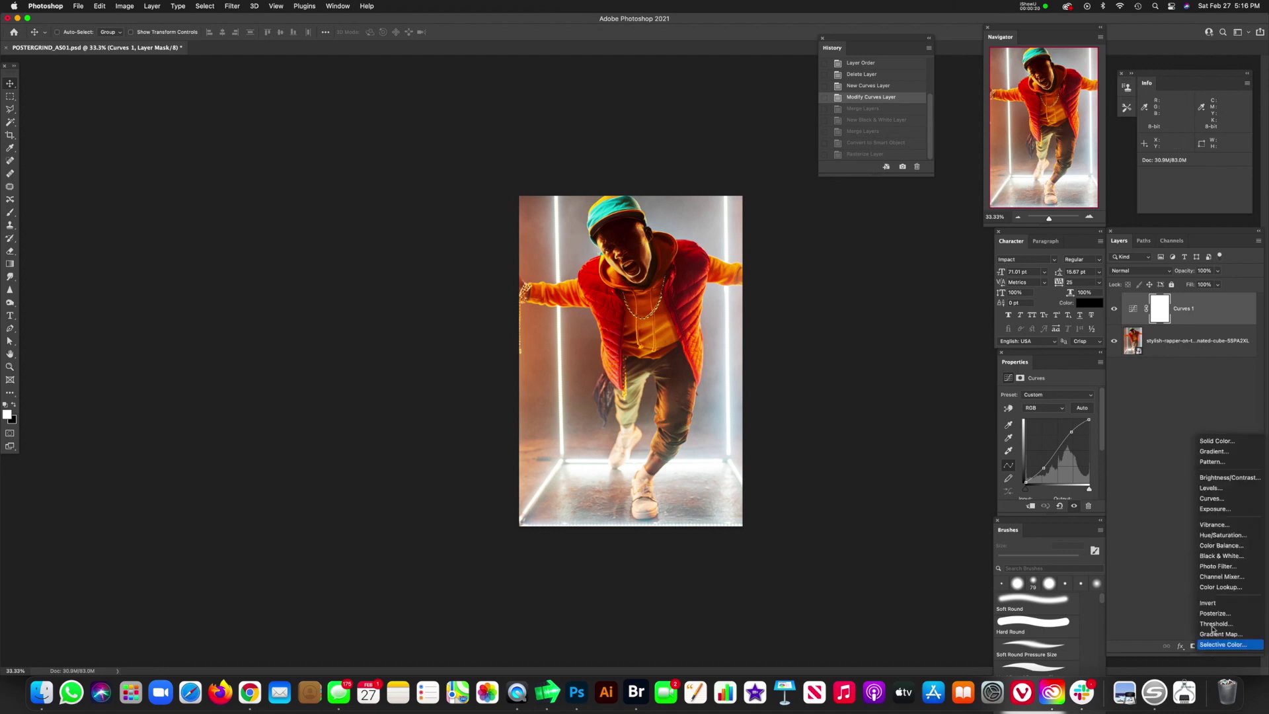
left_click(1225, 509)
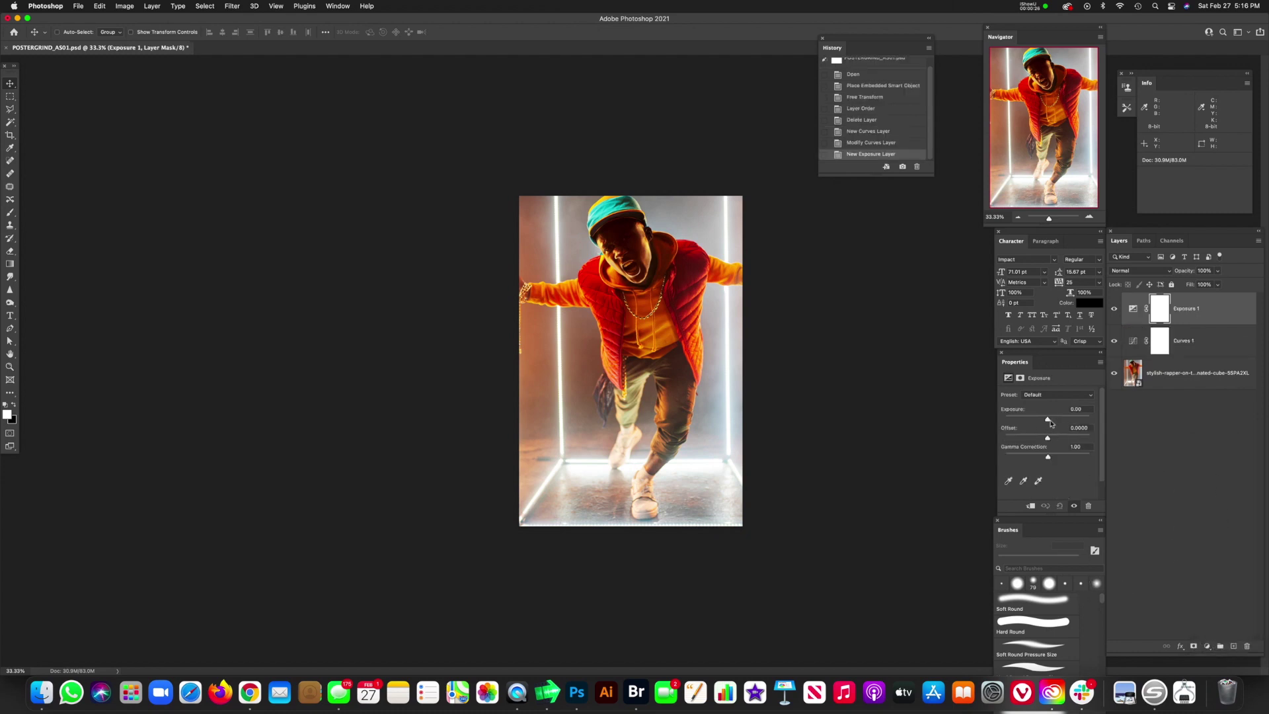
left_click_drag(1050, 421, 1074, 420)
left_click(1160, 309)
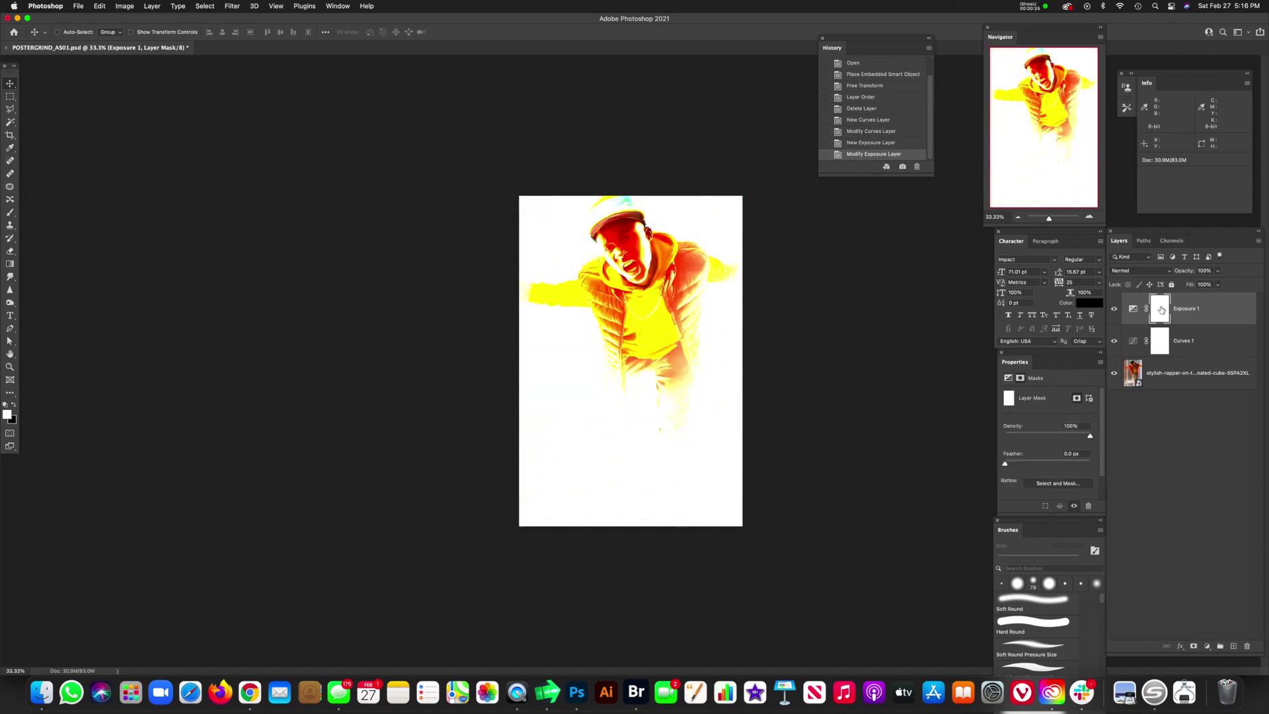
key("super+i")
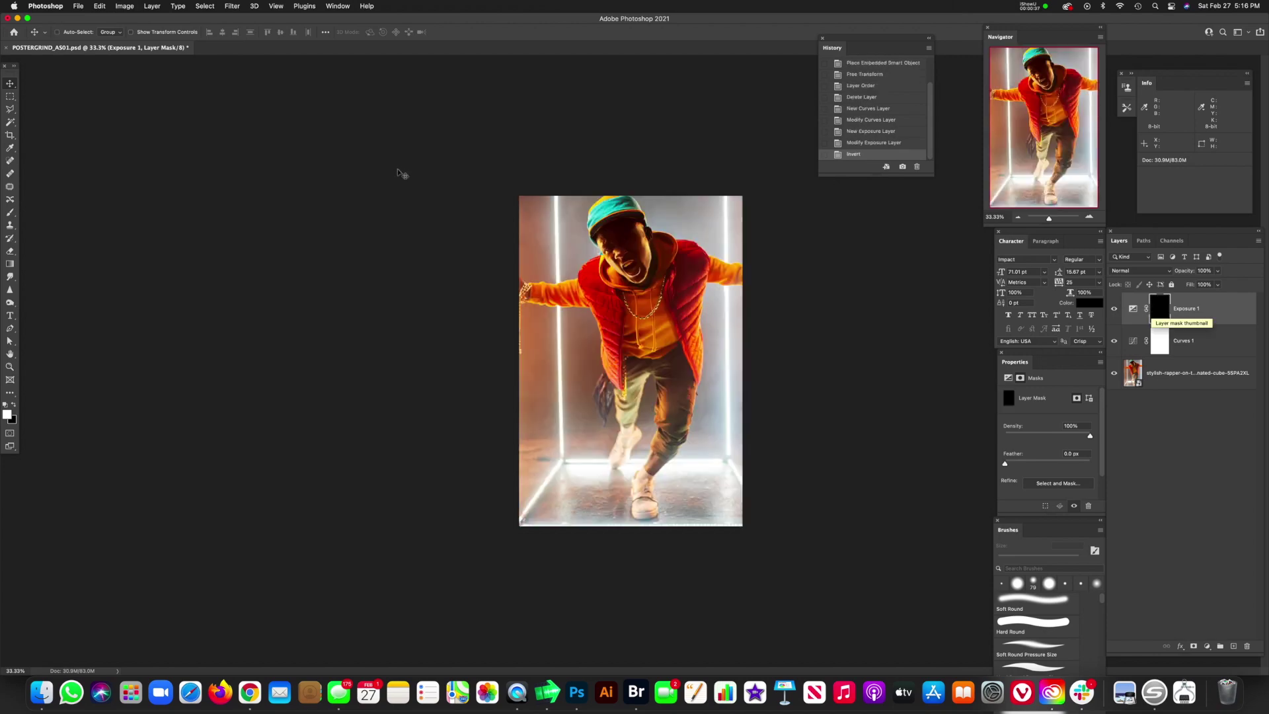
Paint white over the rapper's eyes on the Exposure layer mask with a small soft round brush at 4% flow.
key("super+equal")
key("super+equal")
key("super+equal")
key("super+equal")
left_click_drag(581, 256, 515, 595)
left_click_drag(449, 432, 569, 366)
key("b")
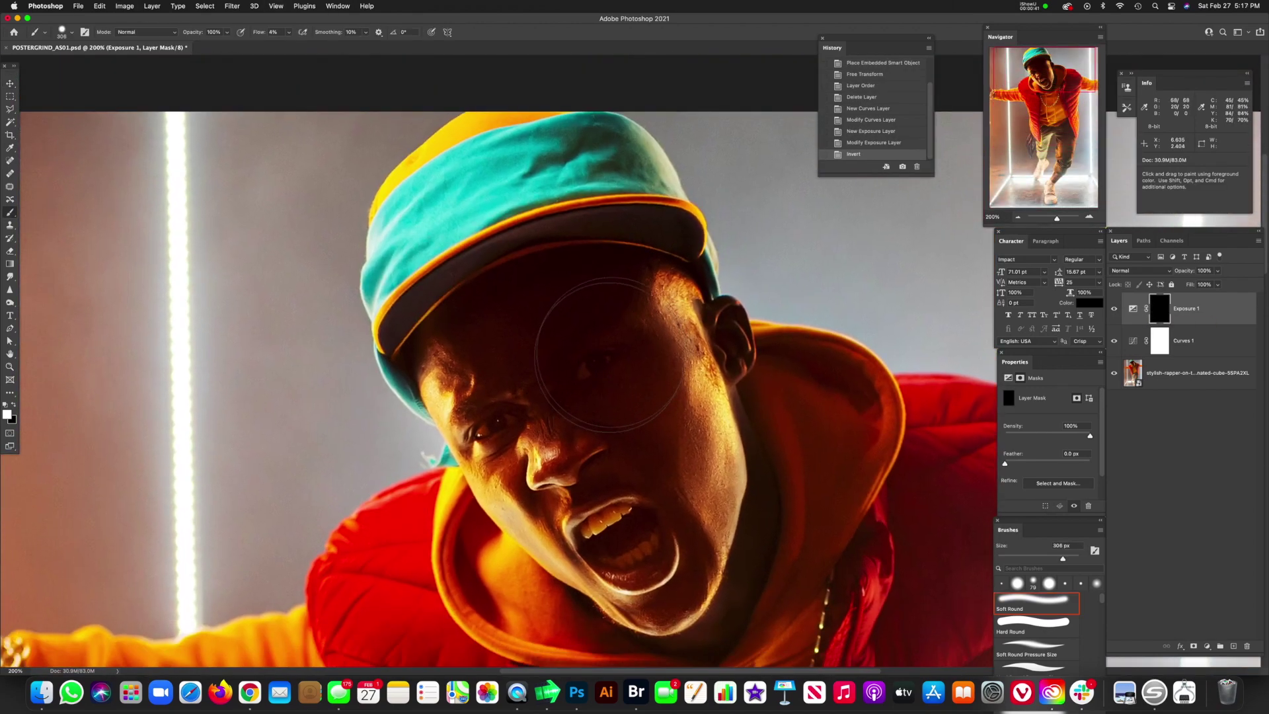
key("bracketleft")
key("bracketleft")
key("bracketleft")
key("bracketleft")
key("bracketleft")
mouse_move(569, 363)
left_mouse_down()
mouse_move(591, 375)
mouse_move(585, 365)
left_mouse_up()
mouse_move(585, 367)
left_mouse_down()
mouse_move(597, 390)
mouse_move(589, 377)
mouse_move(575, 385)
mouse_move(601, 378)
mouse_move(607, 363)
mouse_move(589, 363)
mouse_move(601, 359)
left_mouse_up()
left_click_drag(503, 422, 482, 430)
key("super+minus")
key("super+minus")
key("super+minus")
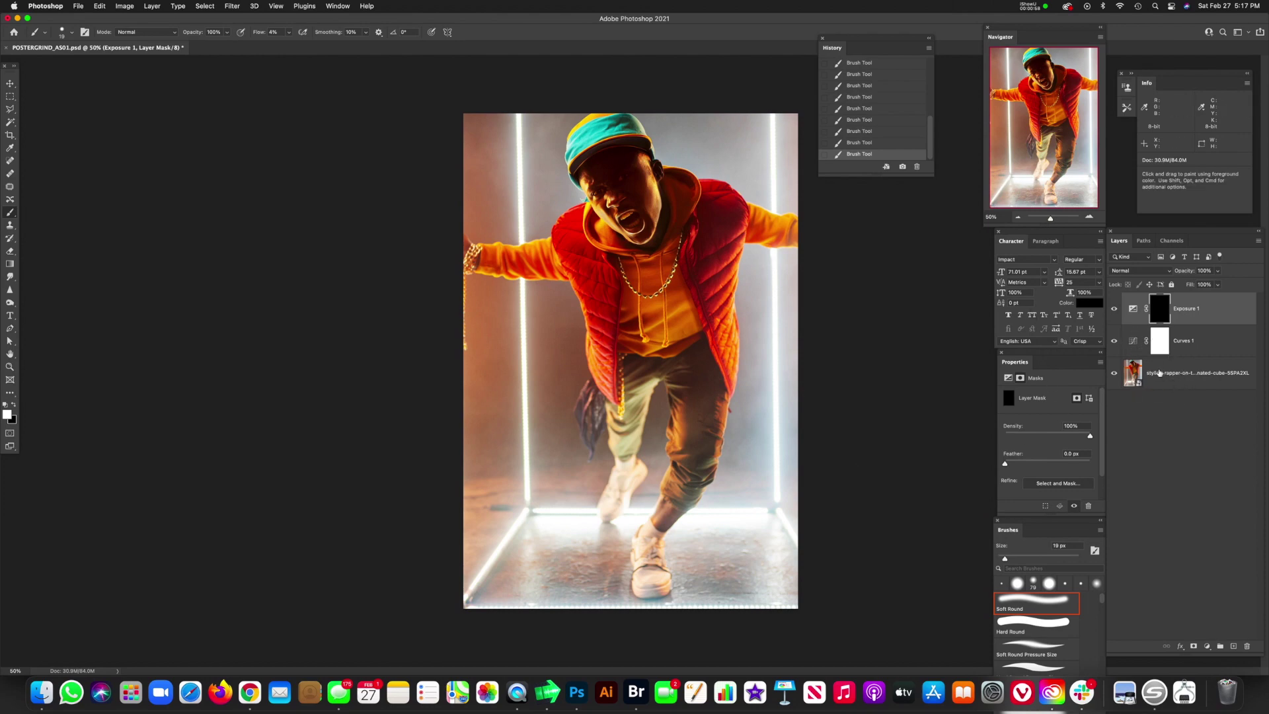
Merge the Exposure and Curves adjustment layers with the rapper photo into a single layer.
left_click(1188, 386, "shift")
right_click(1212, 345)
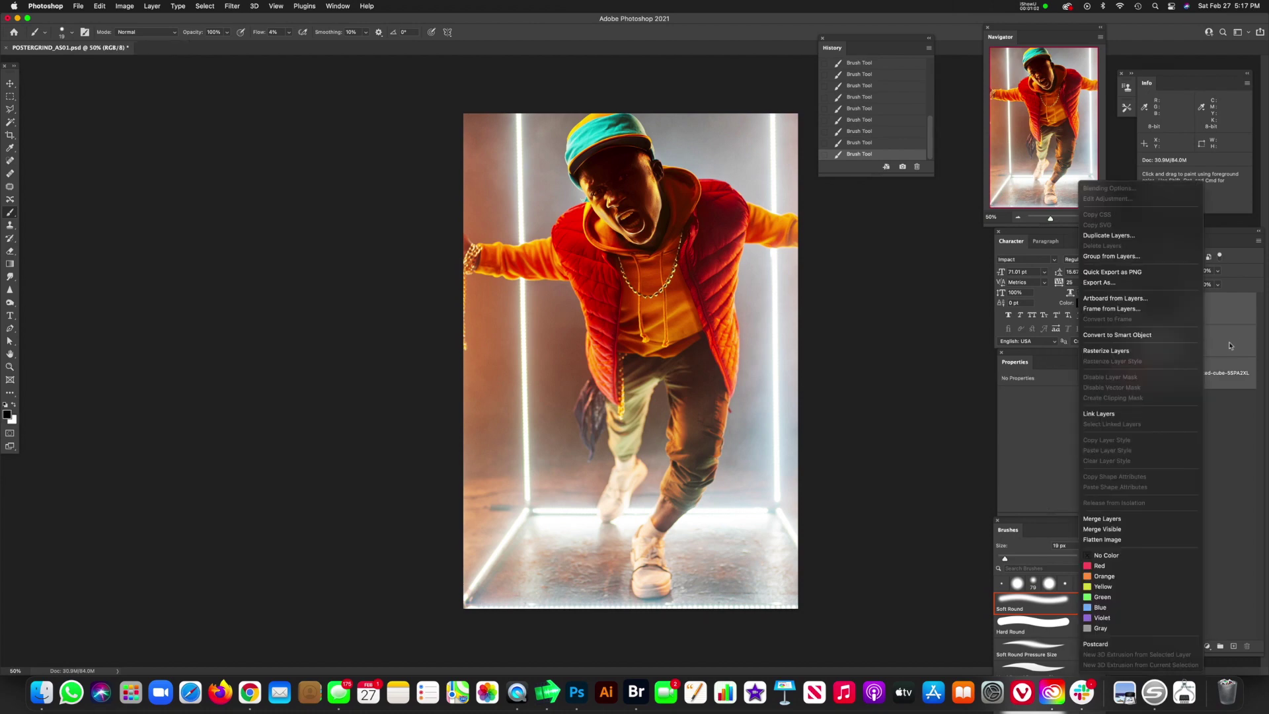
left_click(1233, 343)
right_click(1238, 341)
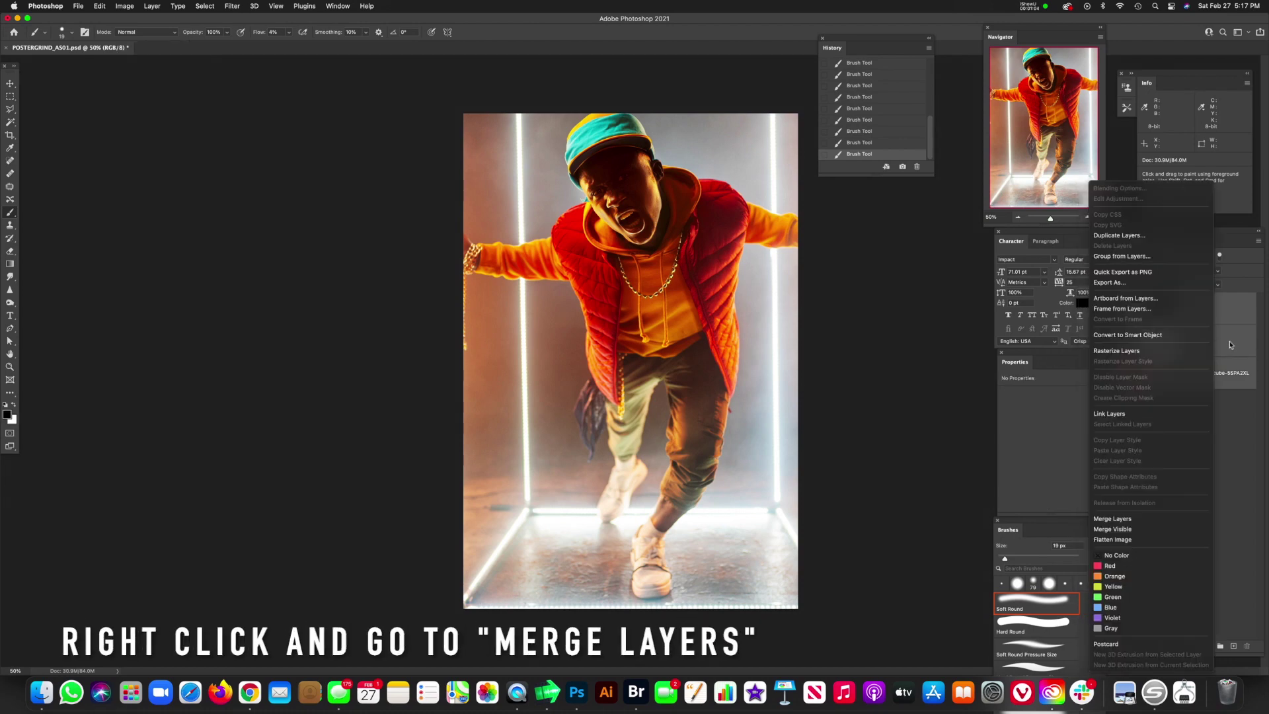
left_click(1148, 520)
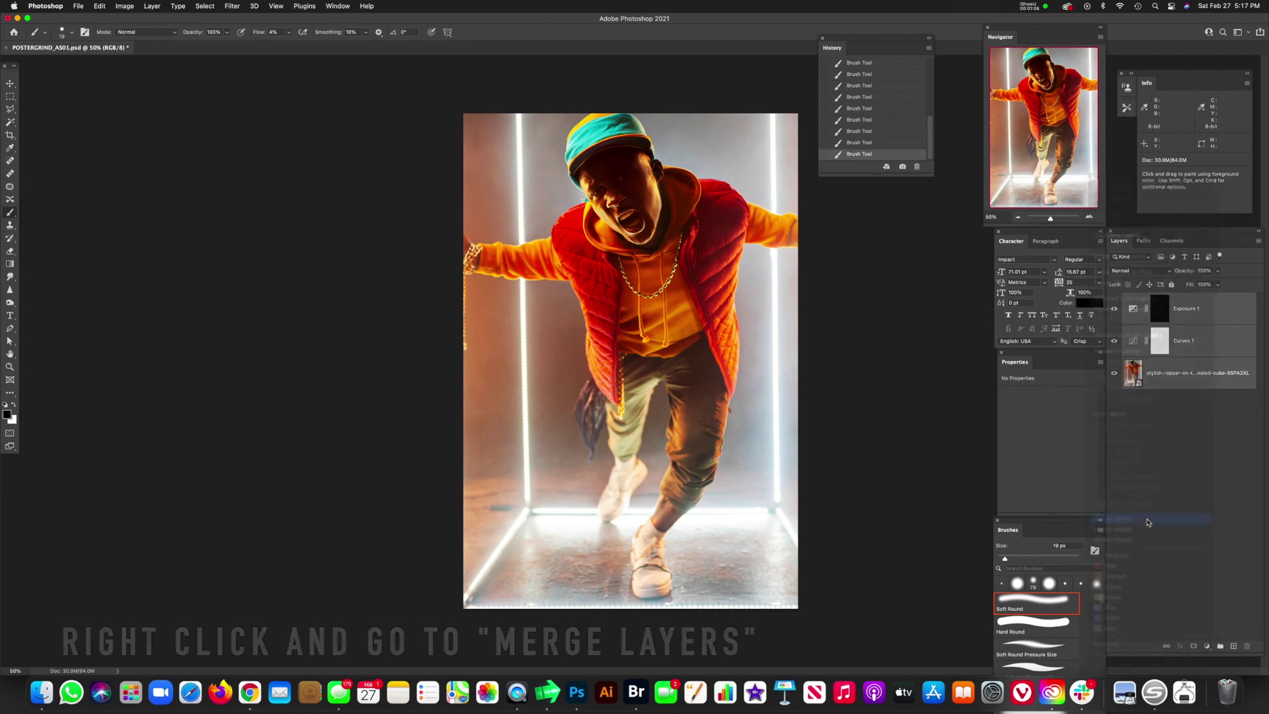
Convert the document from RGB to Grayscale mode, discarding the color information.
left_click(124, 7)
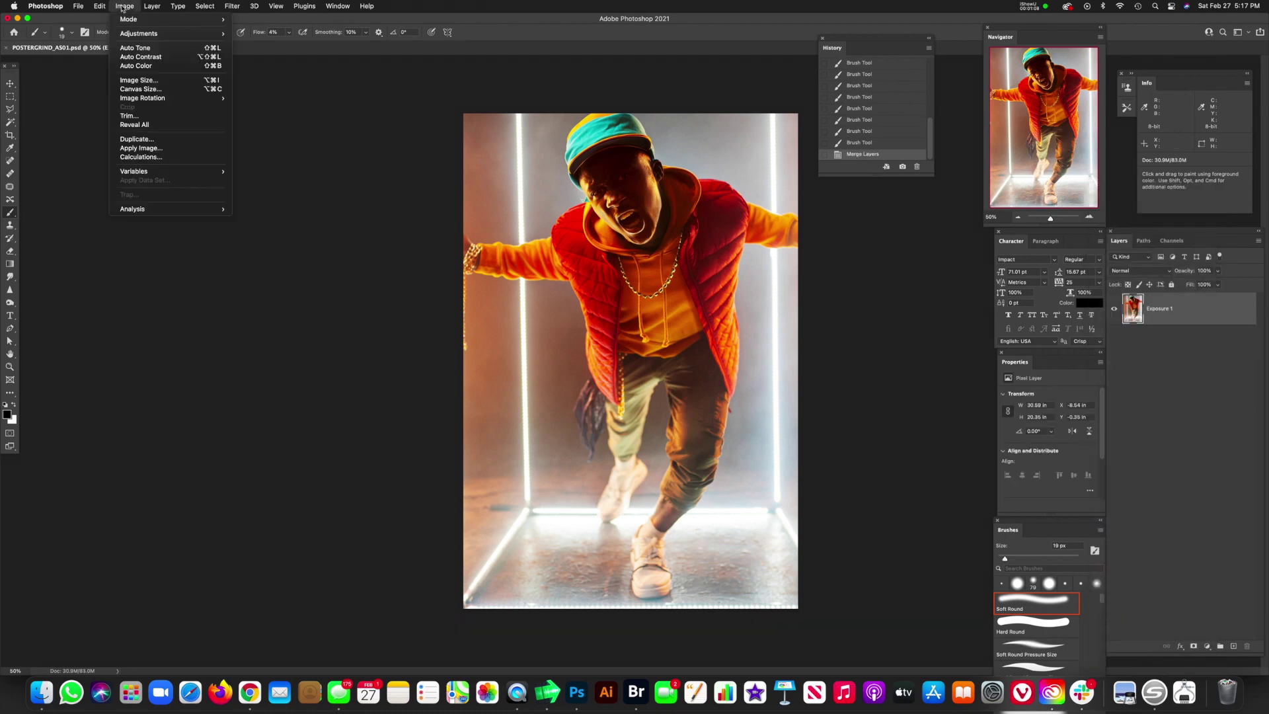
mouse_move(132, 21)
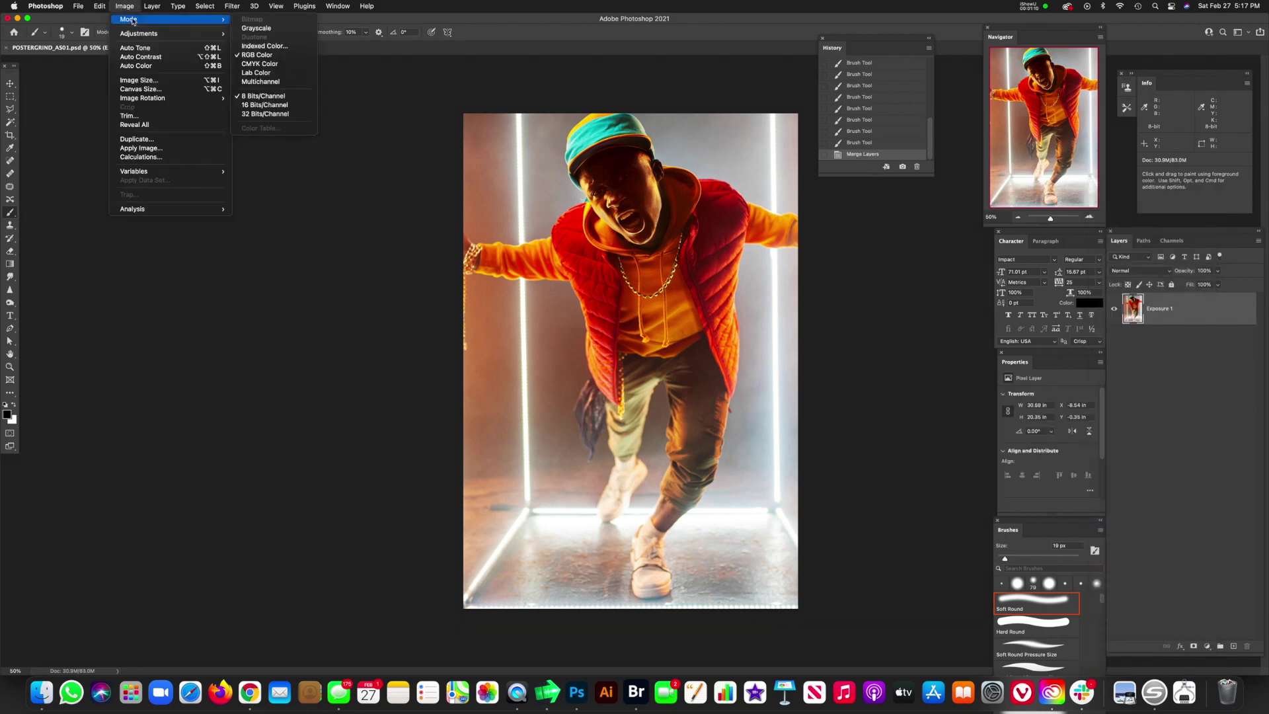
left_click(259, 29)
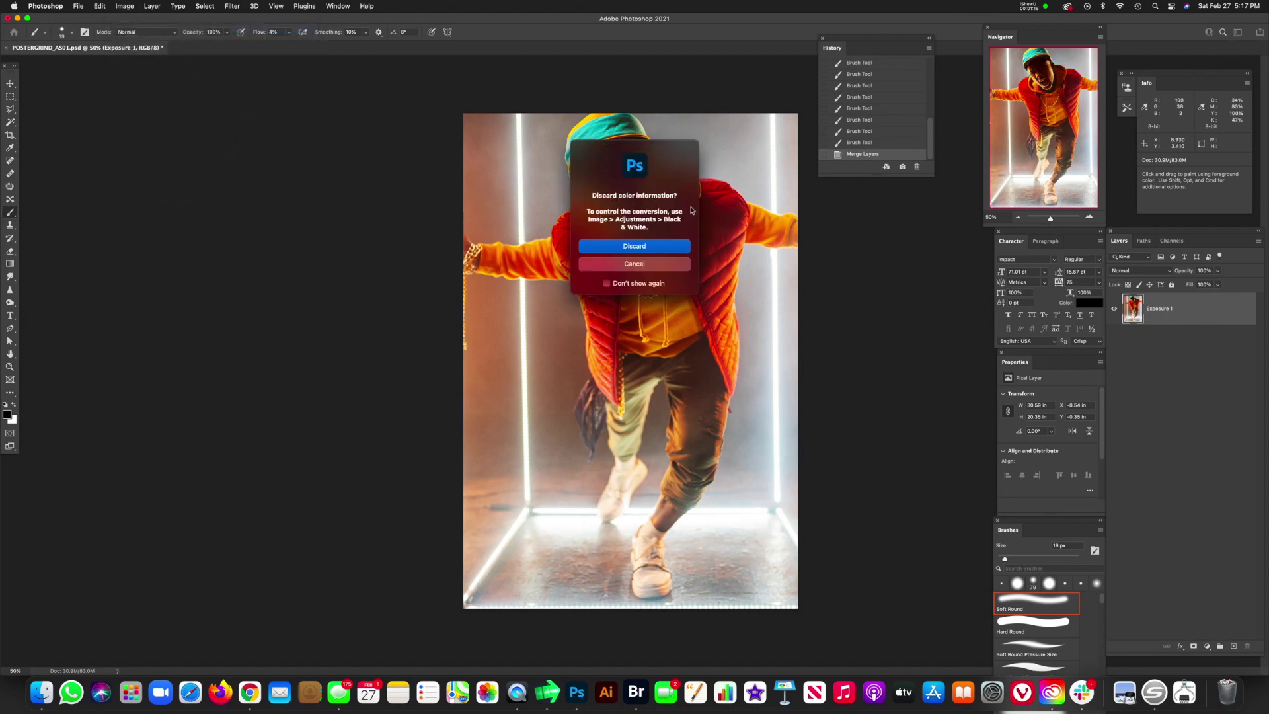
left_click(643, 248)
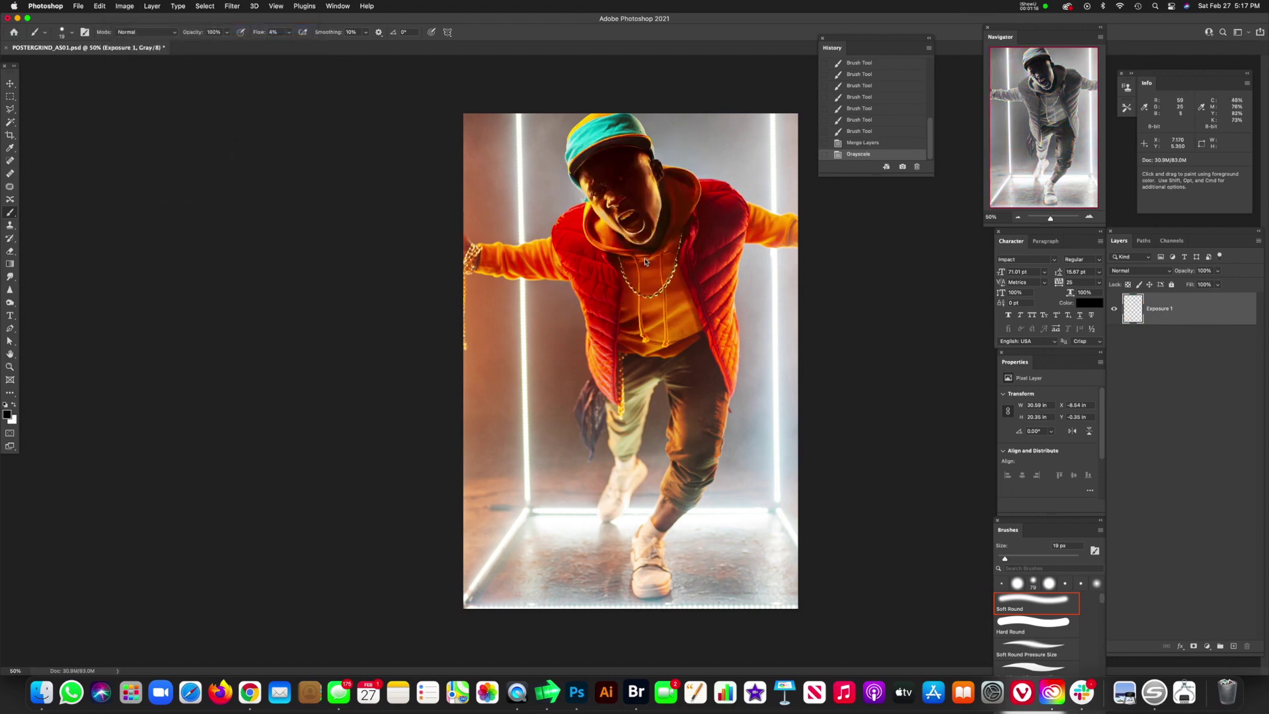
Flatten and convert the image to Bitmap mode at 100 pixels/inch, using a halftone screen of 53 lines/inch, 45 degrees and Diamond shape.
left_click(119, 5)
mouse_move(132, 19)
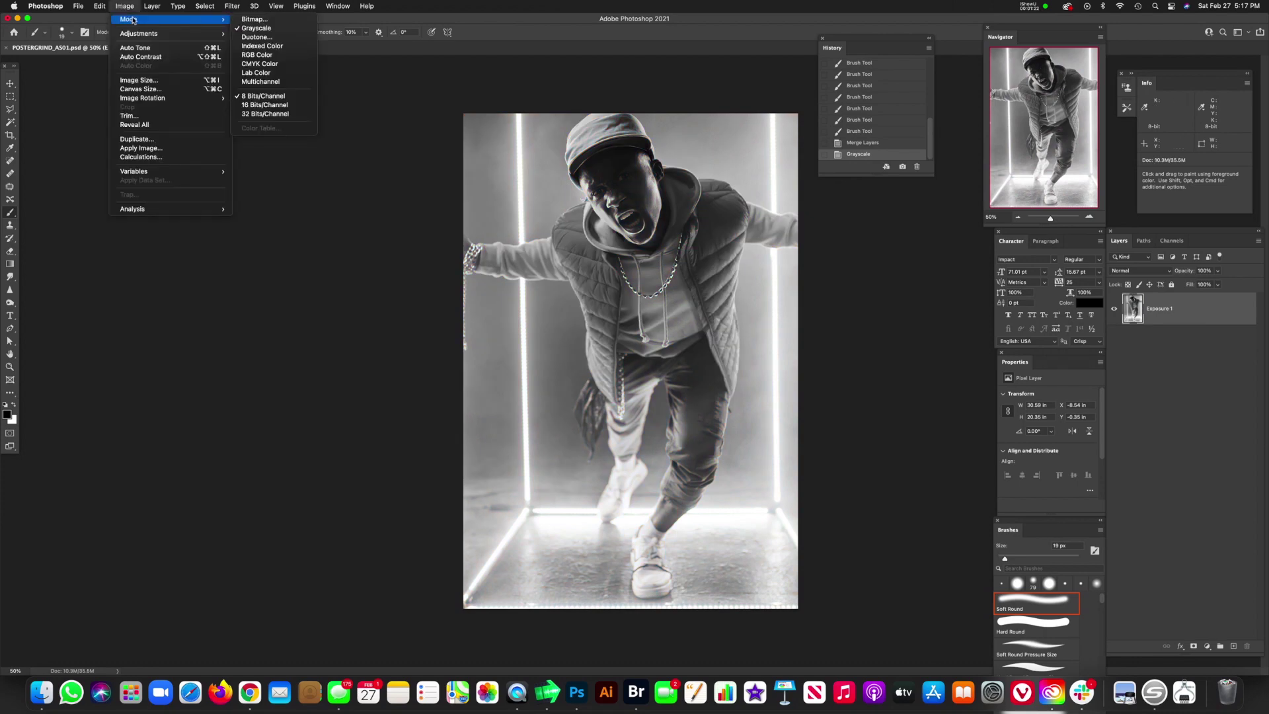
left_click(272, 21)
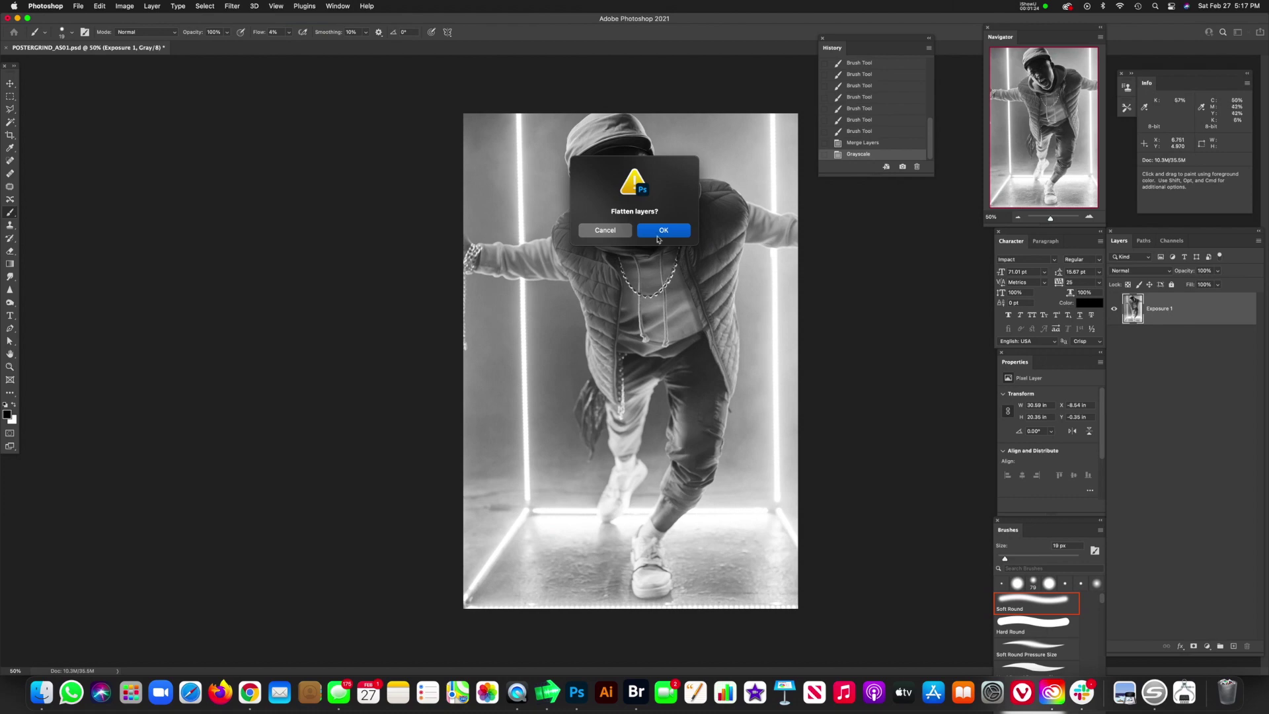
left_click(664, 230)
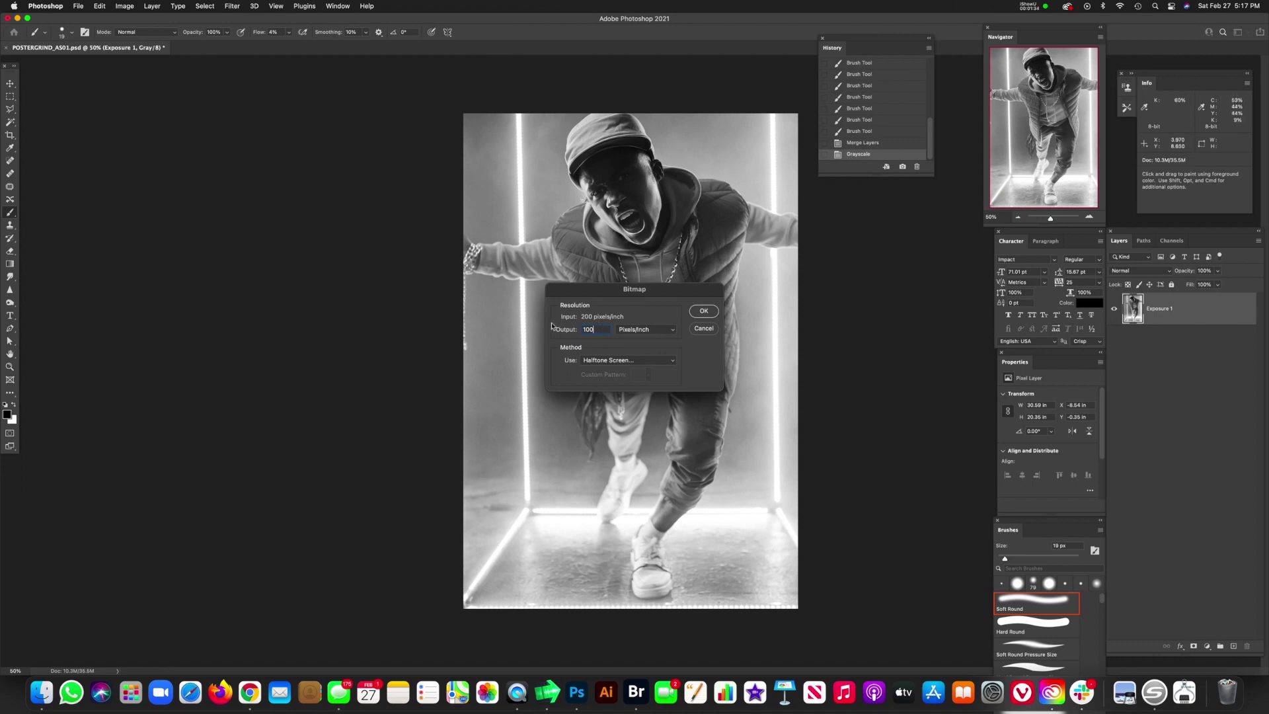
left_click(704, 313)
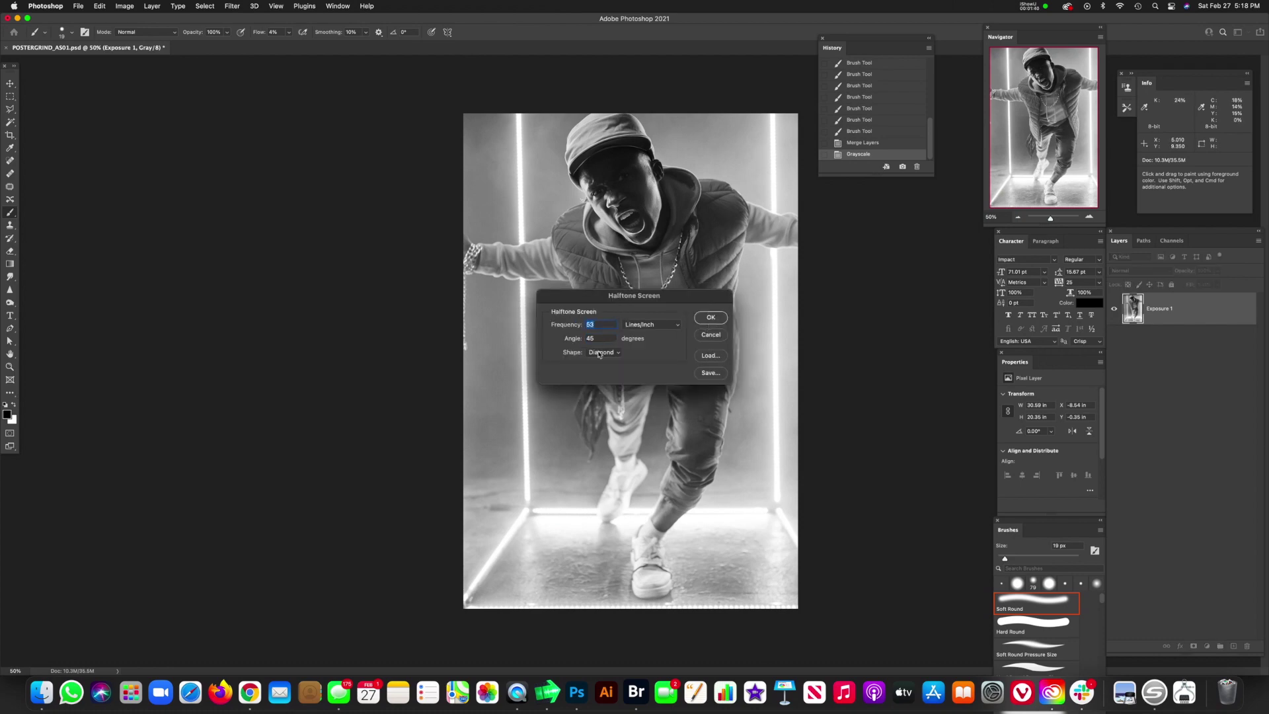
left_click(712, 318)
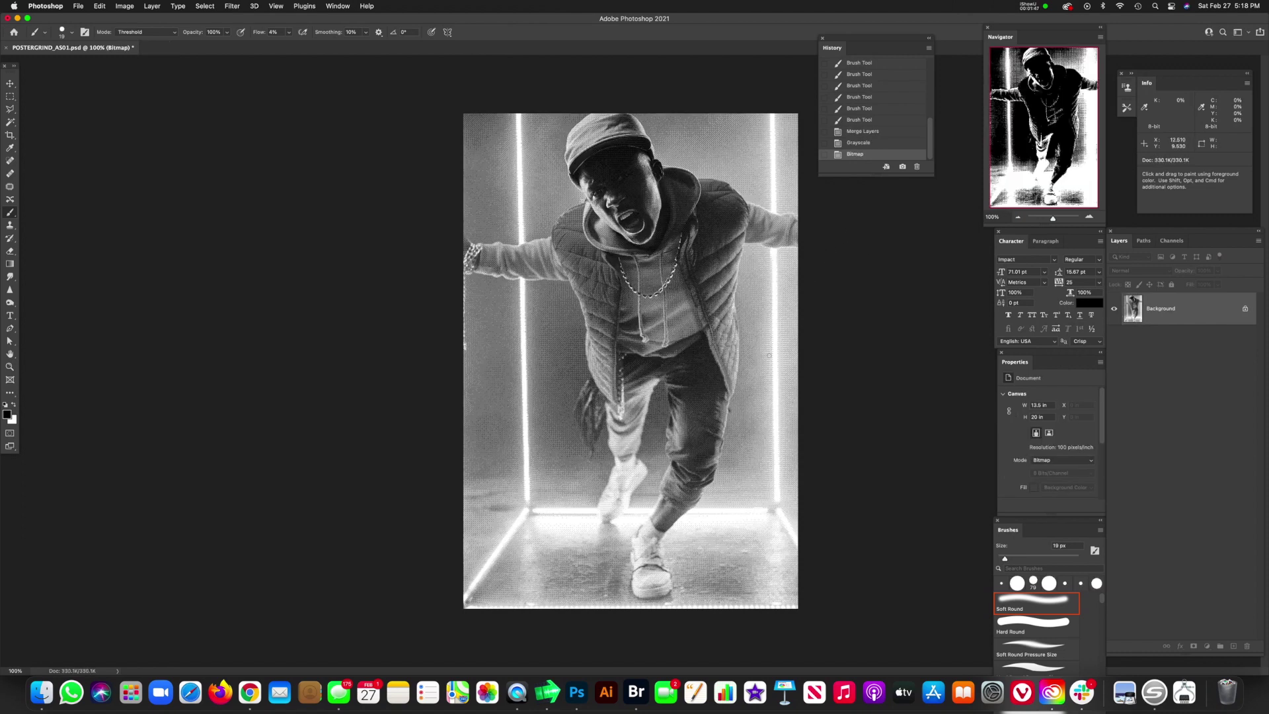
key("super+=")
key("super+=")
key("super+-")
key("super+-")
Convert the bitmap image back to Grayscale mode with a size ratio of 1.
left_click(127, 5)
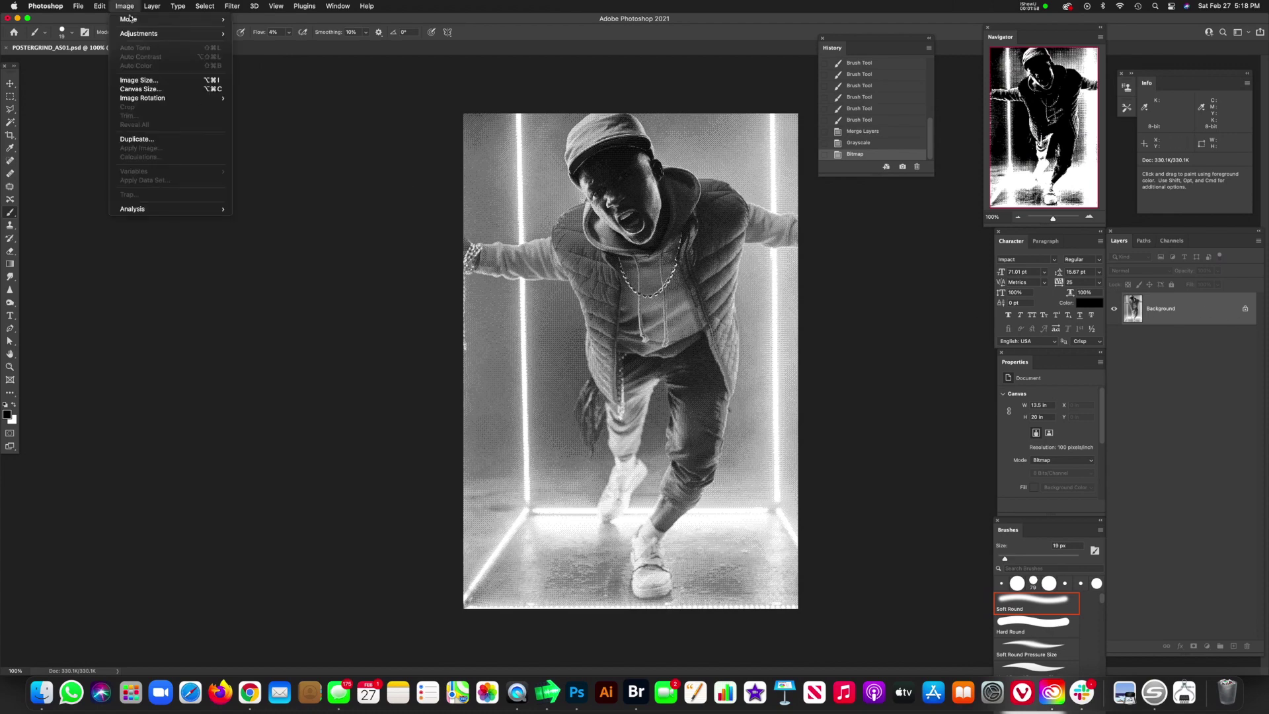
mouse_move(132, 22)
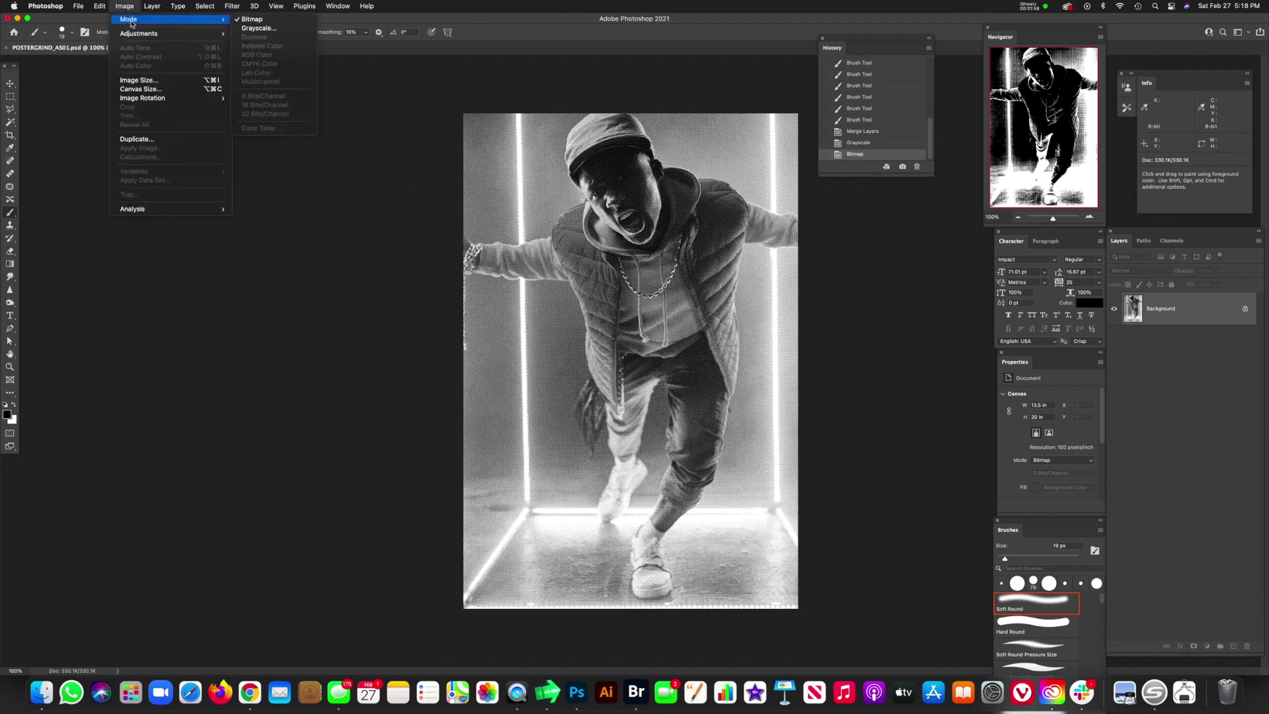
left_click(256, 29)
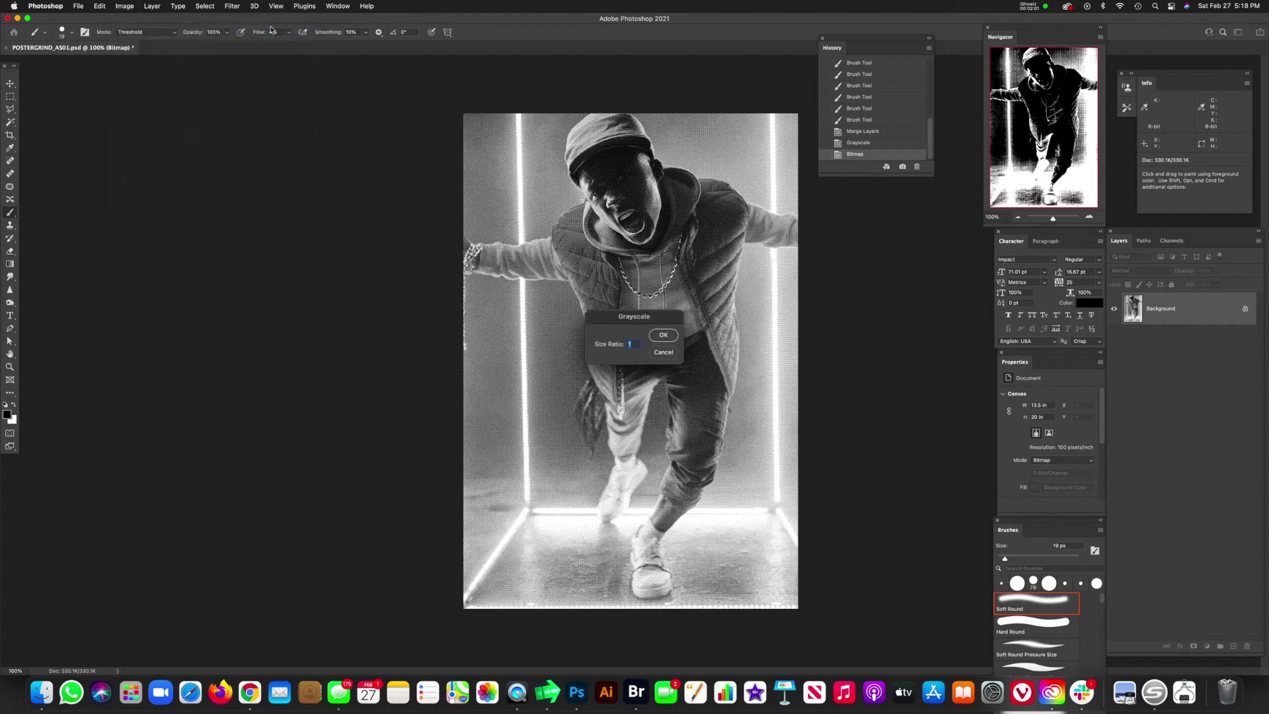
left_click(664, 336)
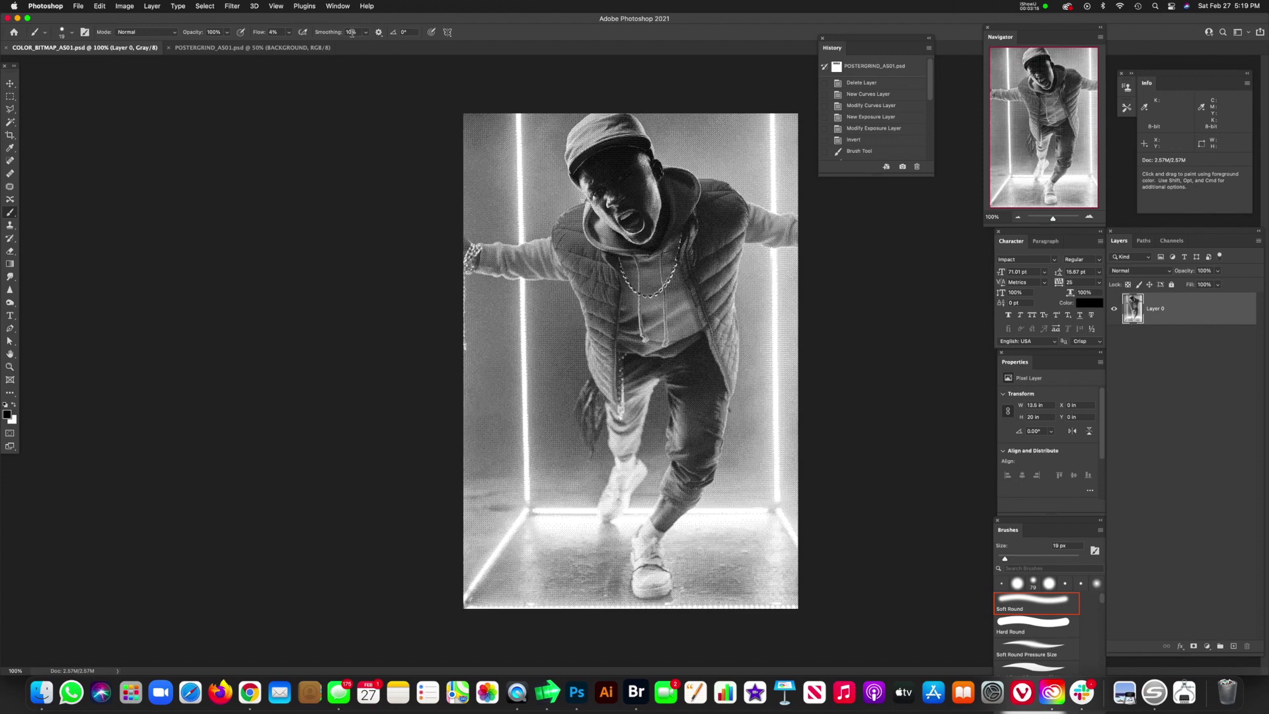
Bring the halftone image into POSTERGRIND_AS01.psd above the BACKGROUND group and scale it to about 200% to fill the canvas.
left_click(314, 49)
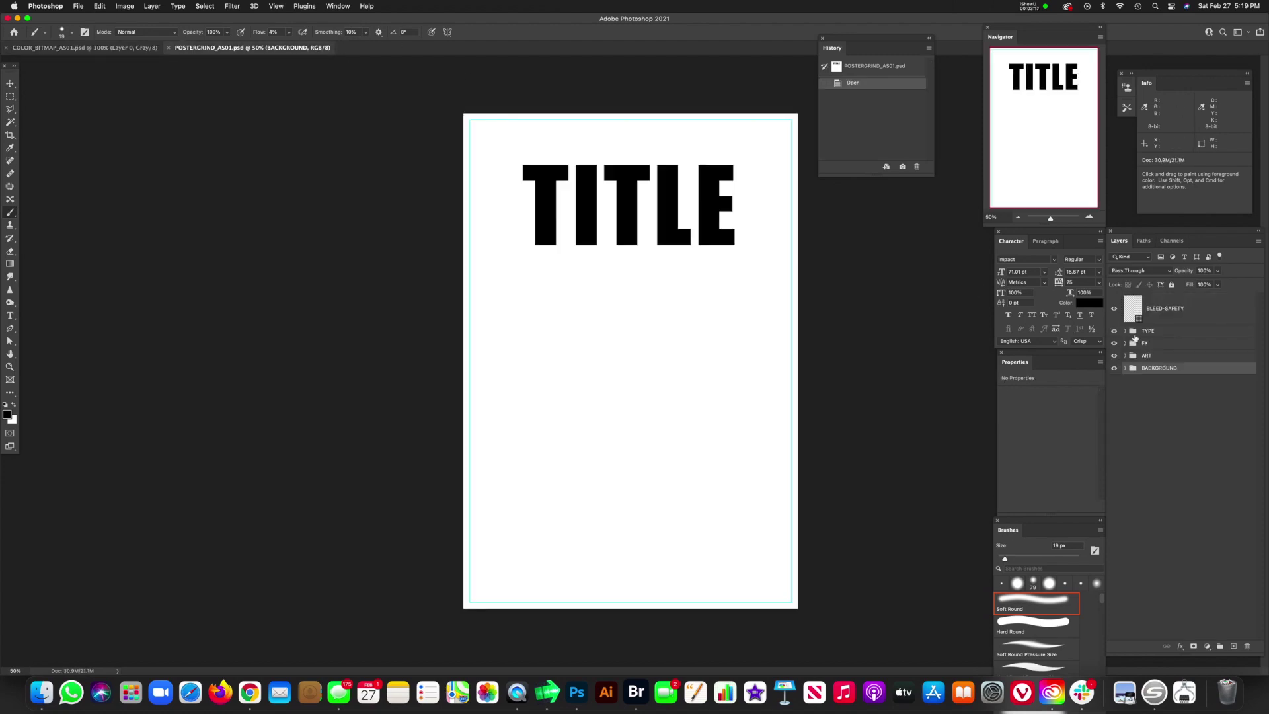
key("super+v")
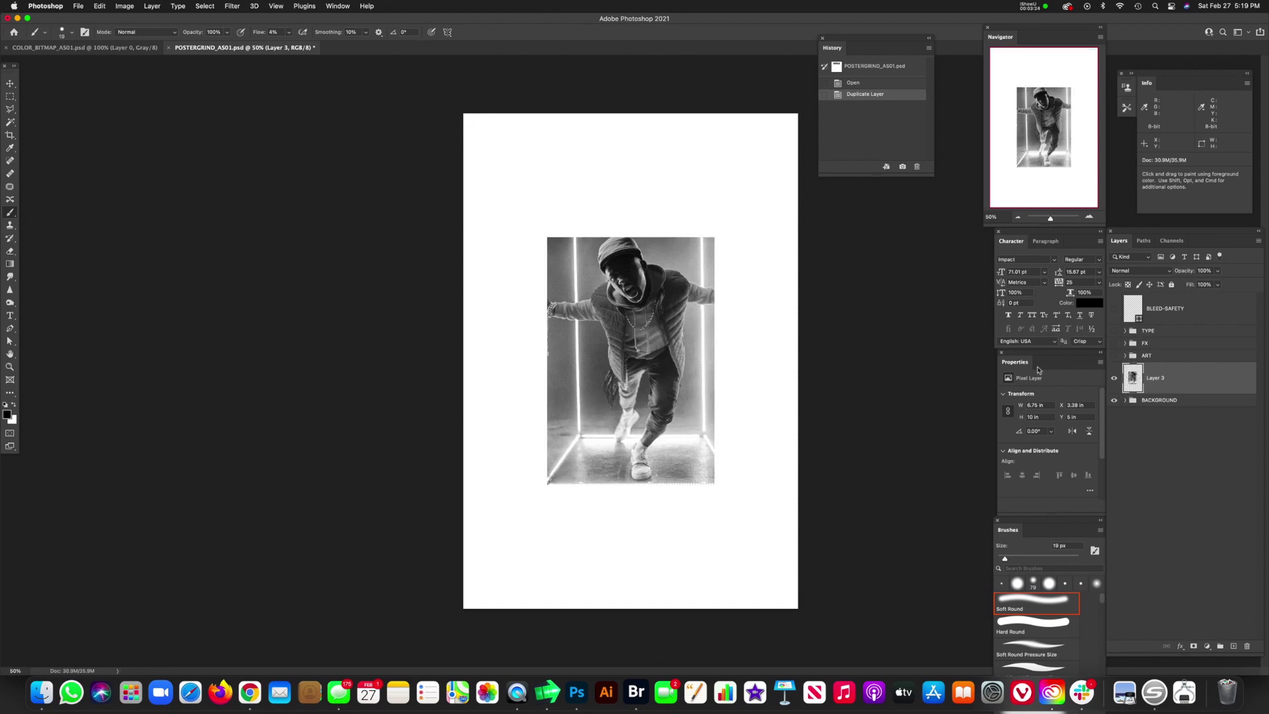
key("super+t")
left_click_drag(714, 237, 829, 133)
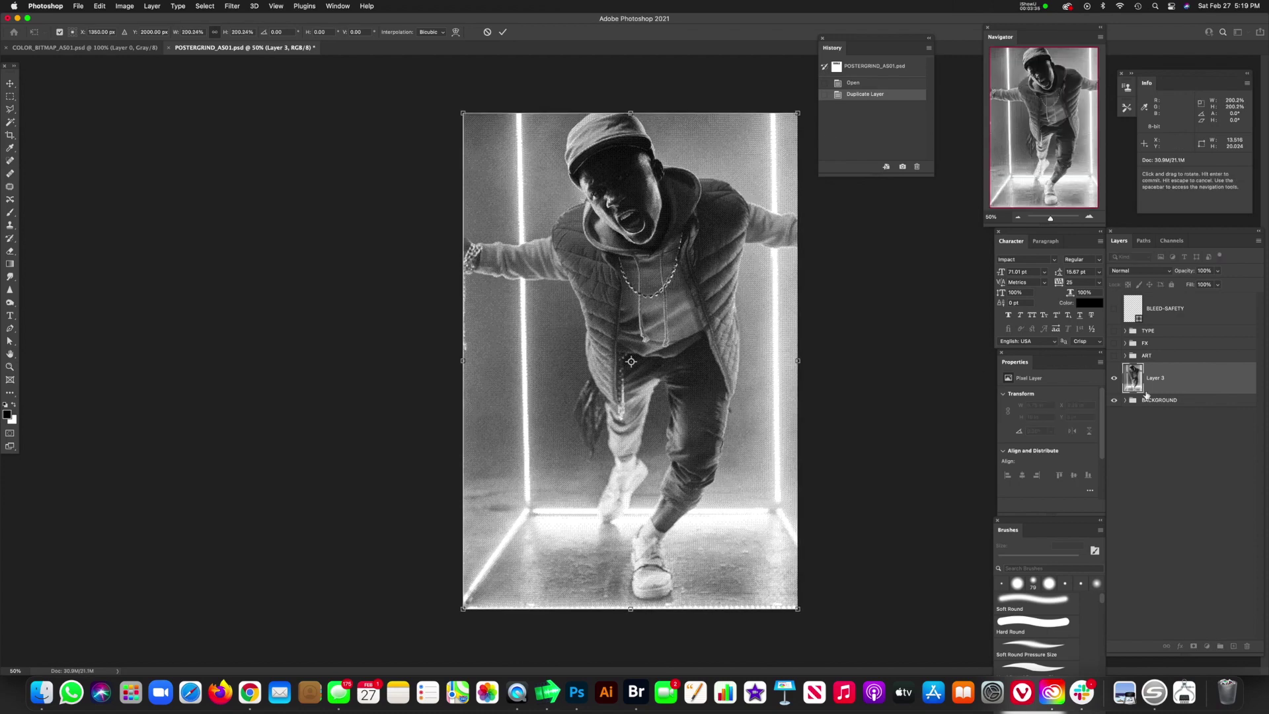
key("Return")
Examine the halftone dot pattern on the rapper's face, jacket and sleeve up close.
key("super+plus")
key("super+plus")
key("super+plus")
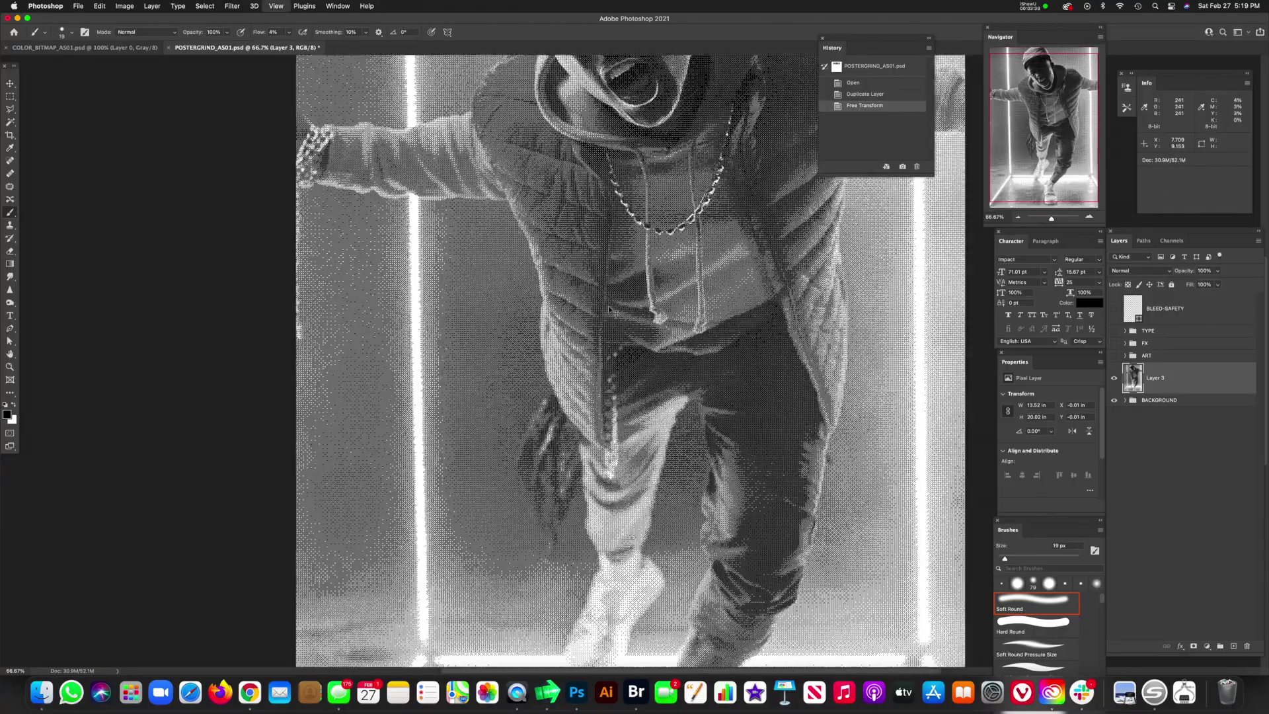
scroll(633, 339, "up", 10)
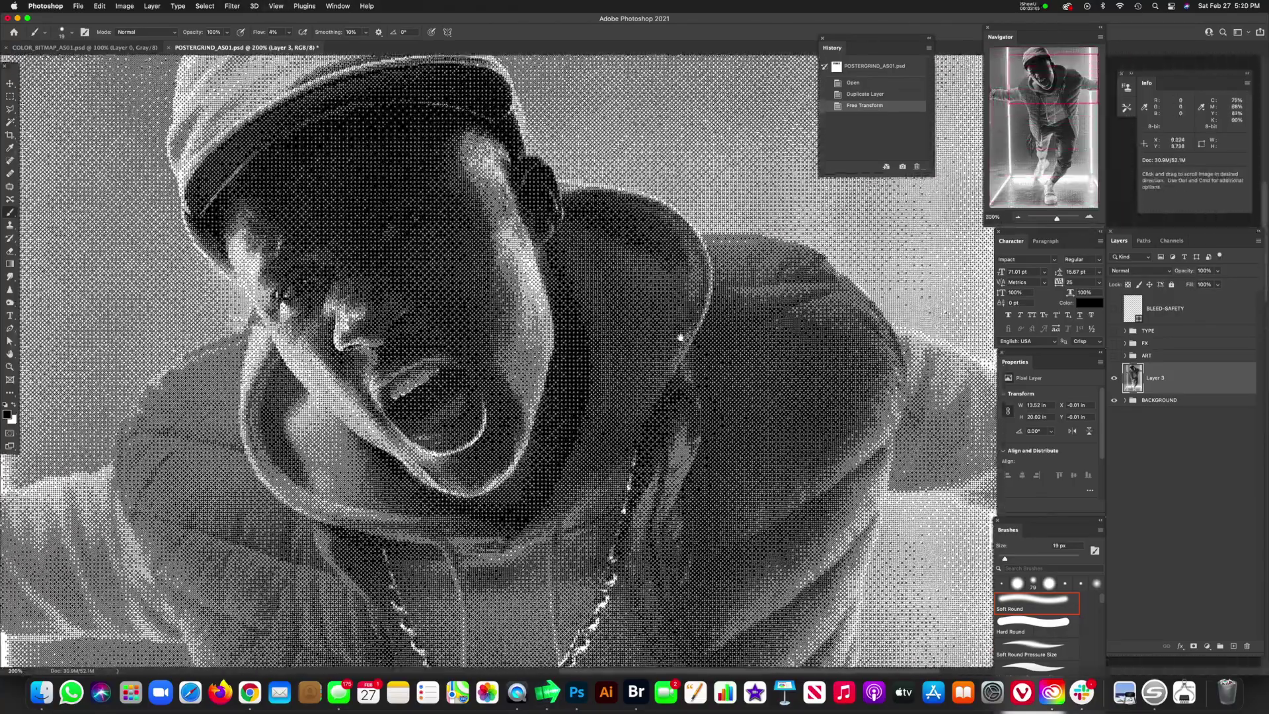
scroll(738, 348, "down", 5)
scroll(738, 349, "left", 5)
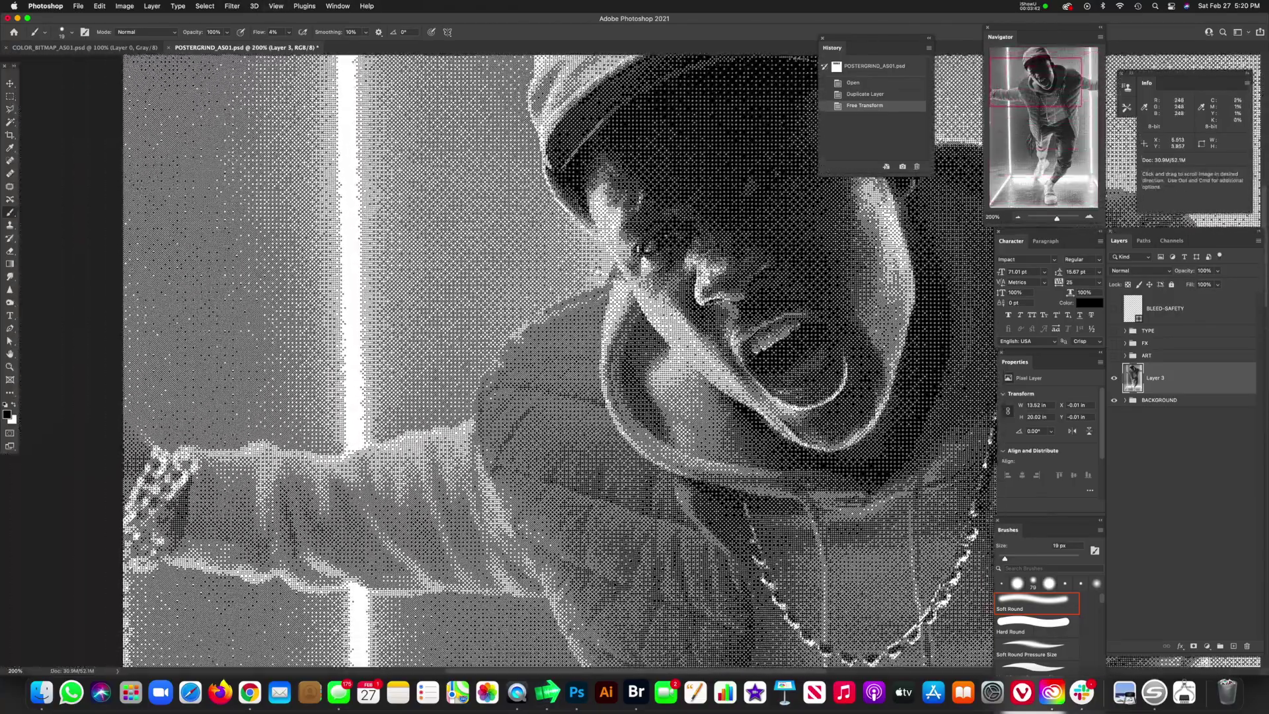
key("super+minus")
key("super+minus")
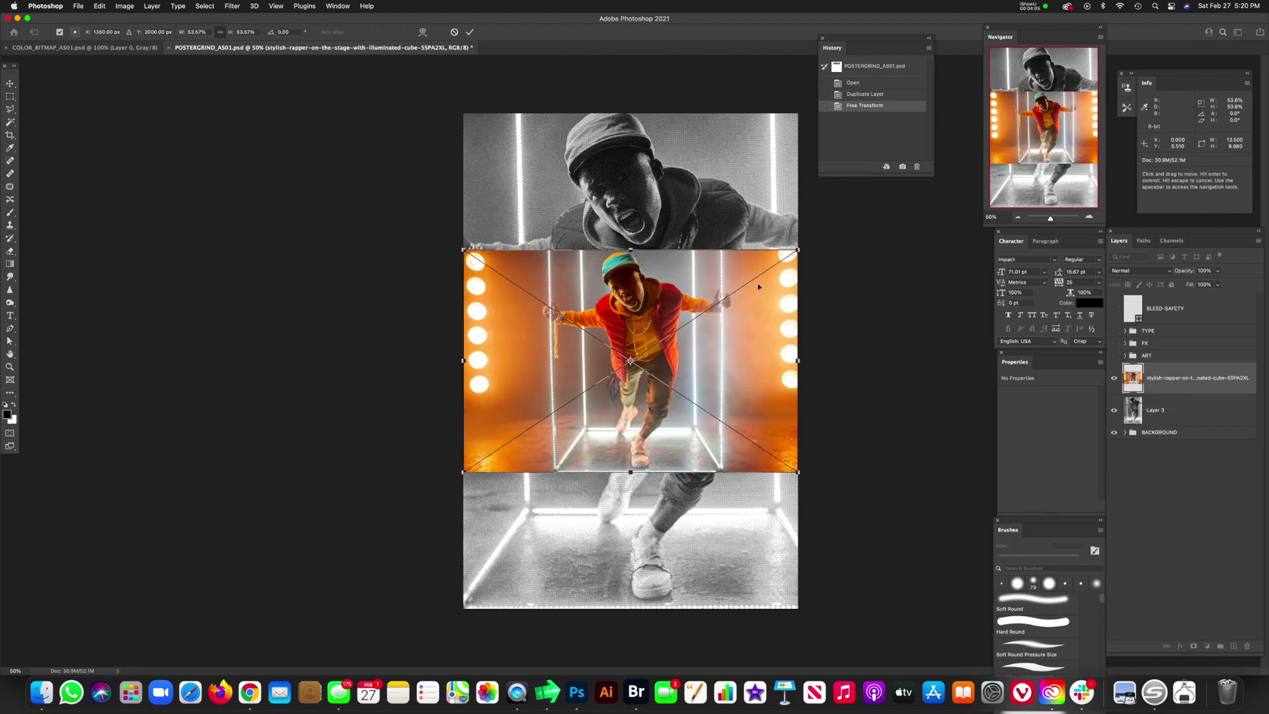
Place the original color rapper photo as an embedded smart object above the halftone layer and set its blend mode to Hard Light.
key("Return")
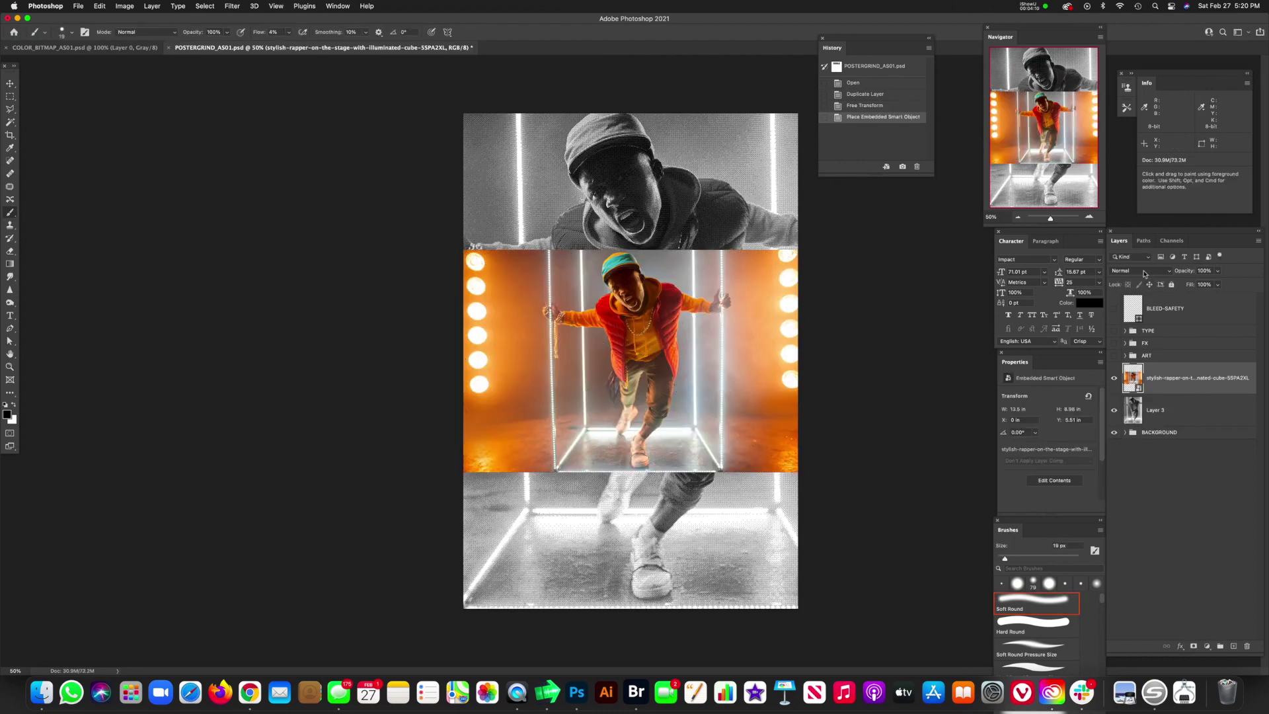
left_click(1135, 275)
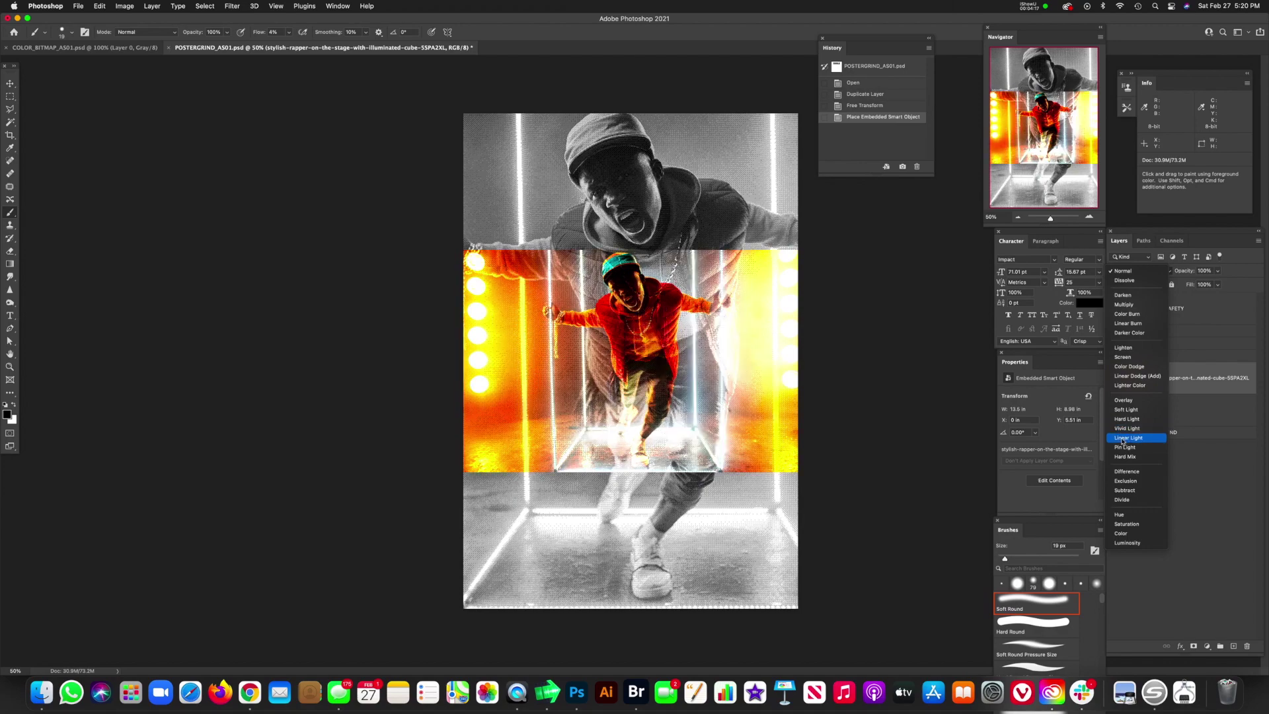
left_click(1132, 419)
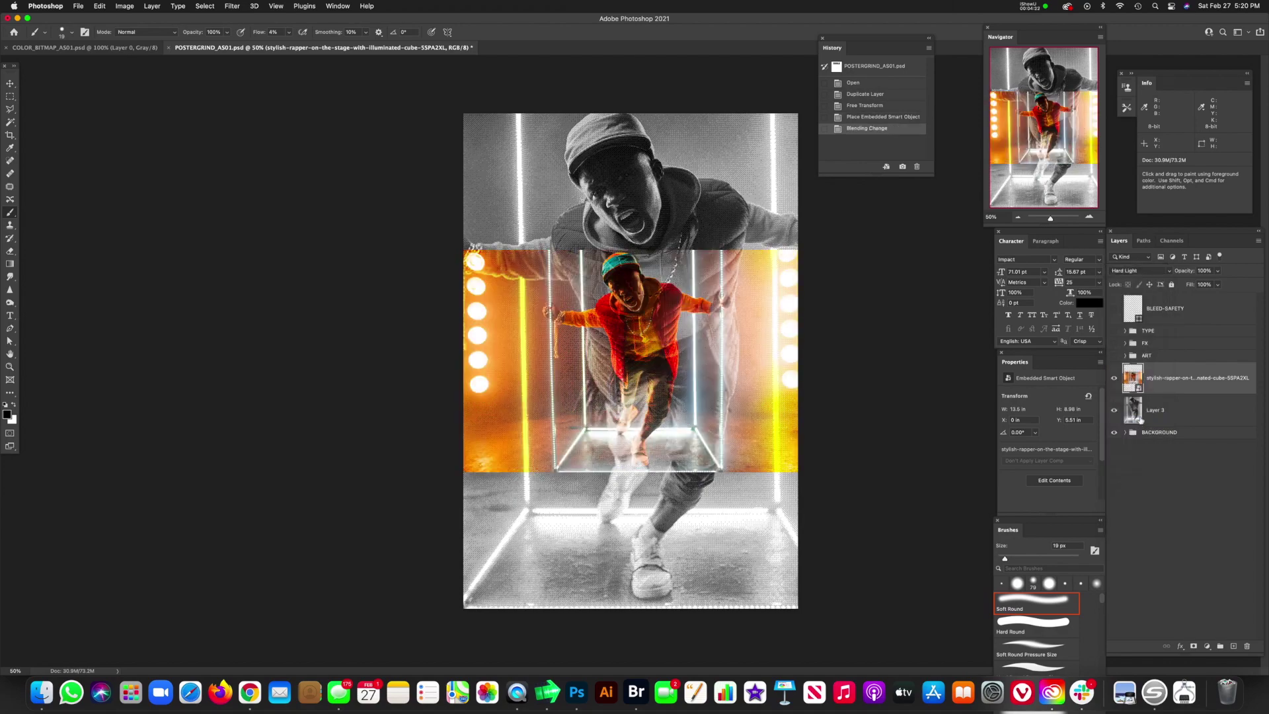
Scale the color photo to about 130% and position it so its figure lines up with the halftone rapper.
key("super+t")
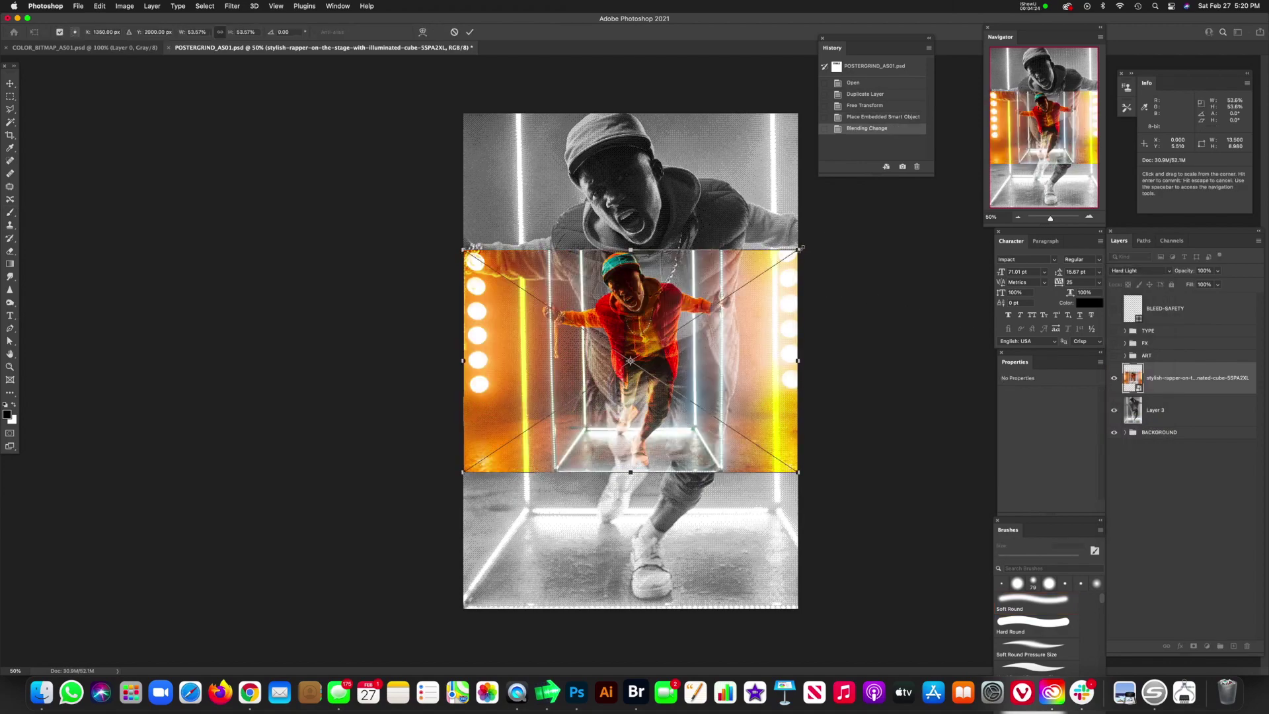
left_click_drag(798, 250, 1164, 8)
left_click_drag(867, 247, 683, 346)
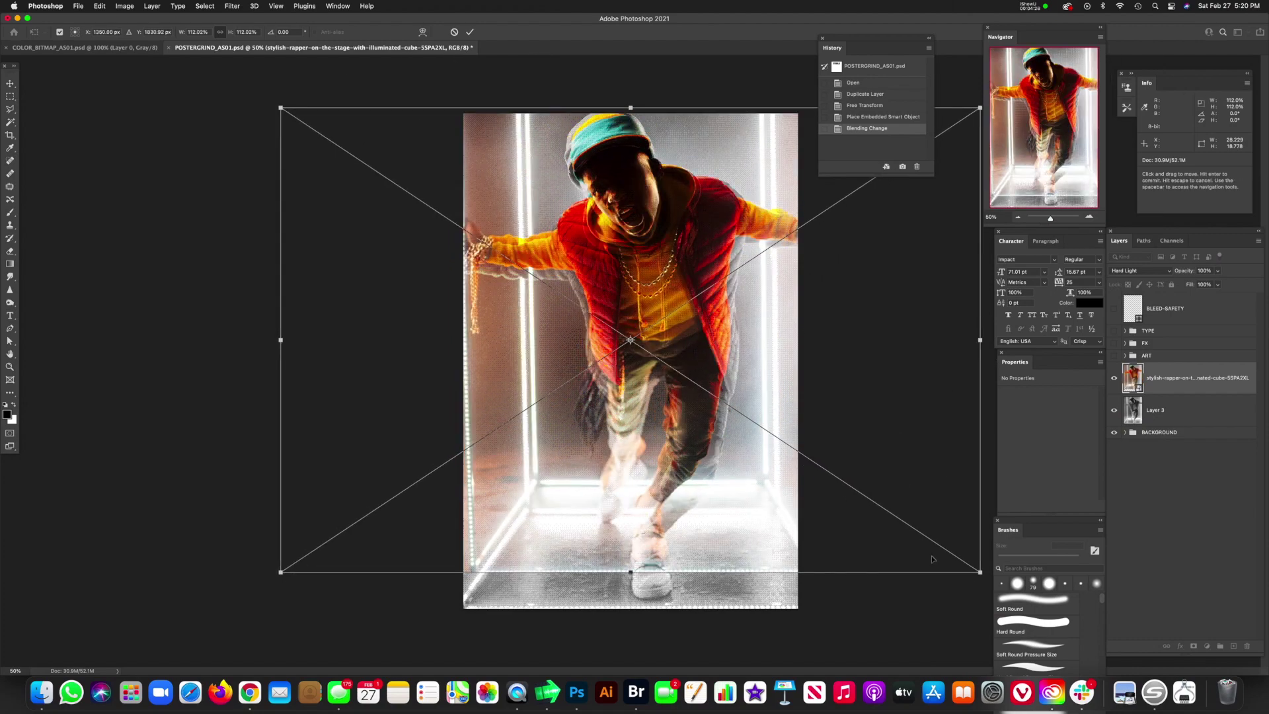
left_click_drag(981, 573, 1162, 694)
left_click_drag(827, 323, 731, 301)
left_click_drag(183, 87, 207, 104)
left_click_drag(879, 381, 863, 365)
left_click_drag(196, 82, 219, 100)
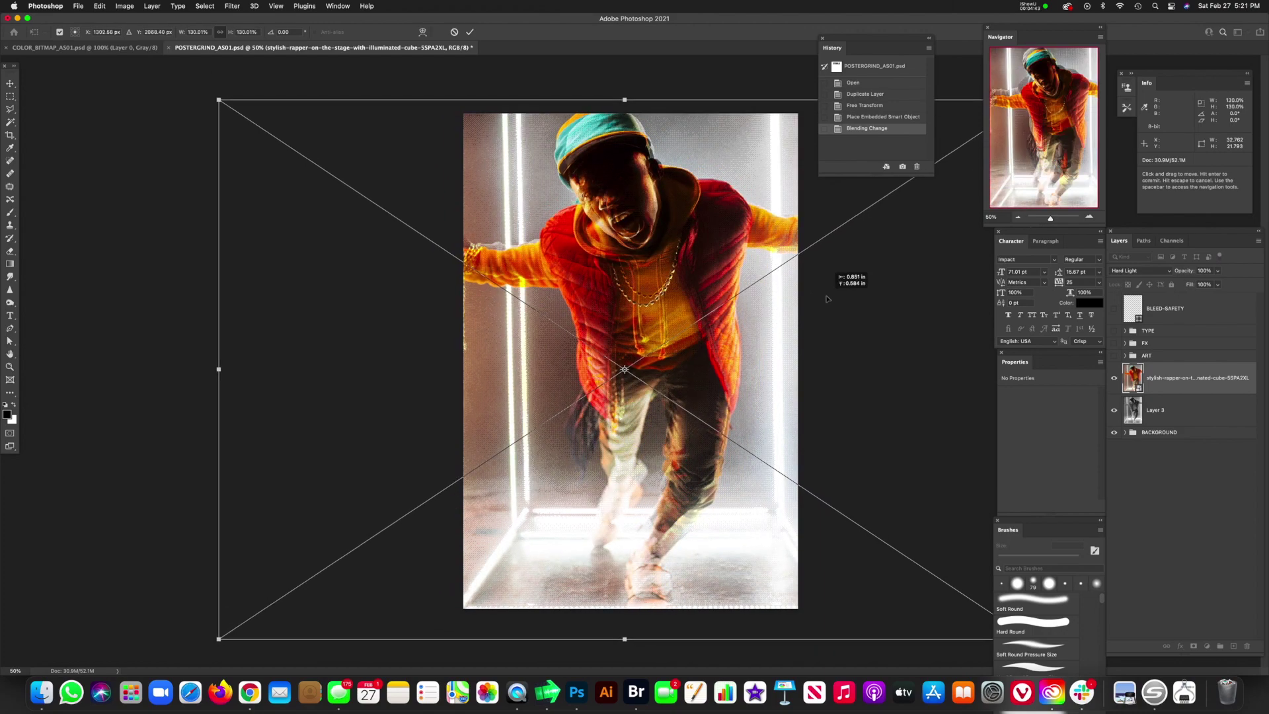
key("Return")
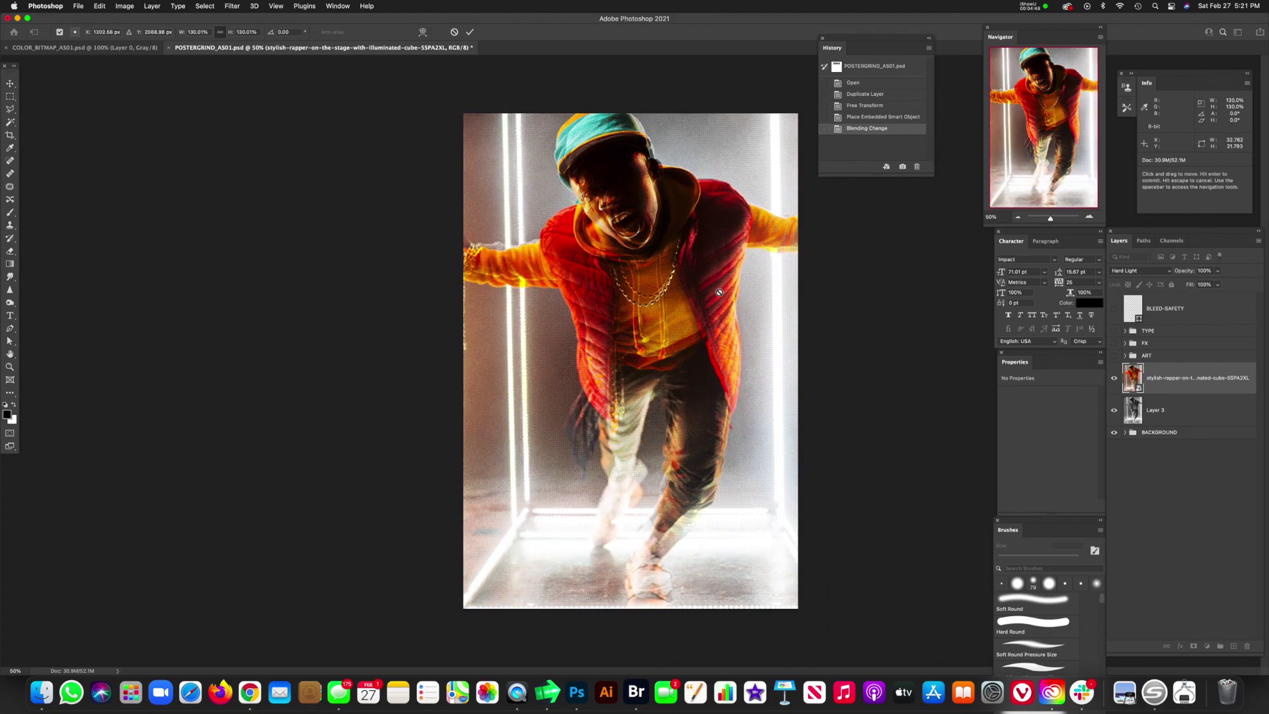
Nudge the color photo slightly right and down to refine its alignment with the halftone figure.
key("v")
key("Right")
key("Right")
key("Right")
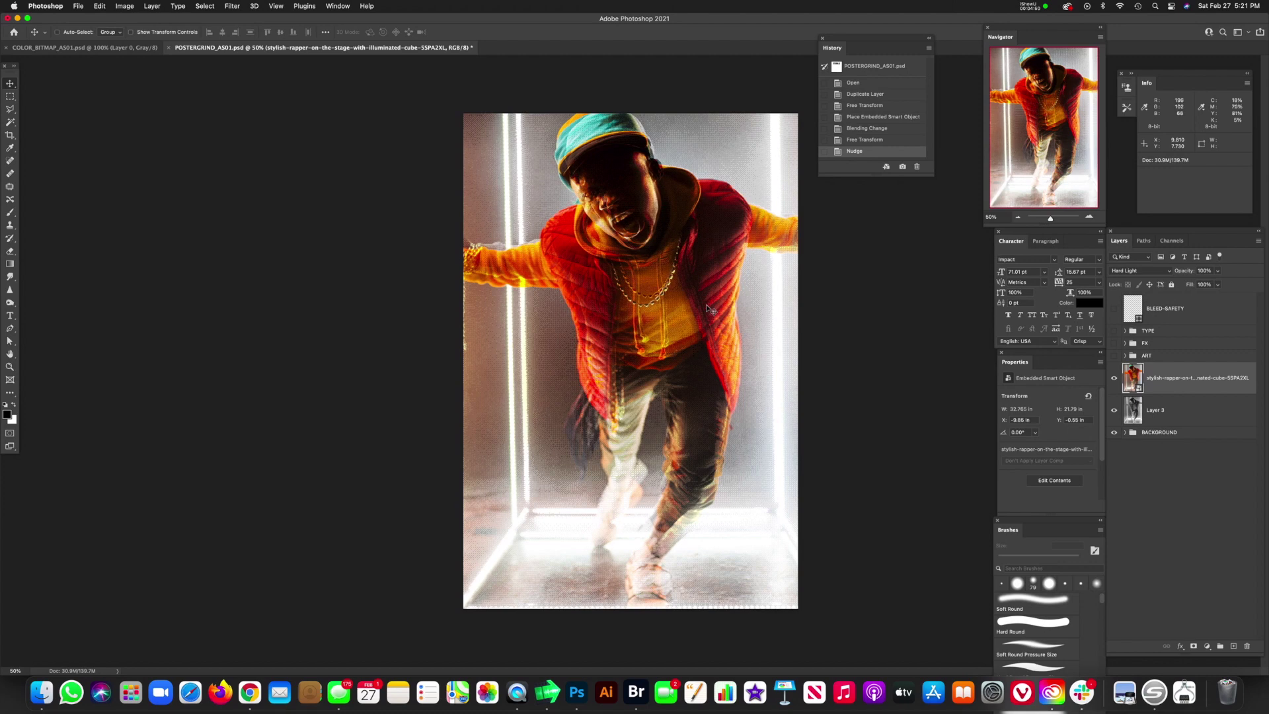
key("Down")
key("Down")
key("Right")
key("Right")
key("Right")
key("Right")
key("Right")
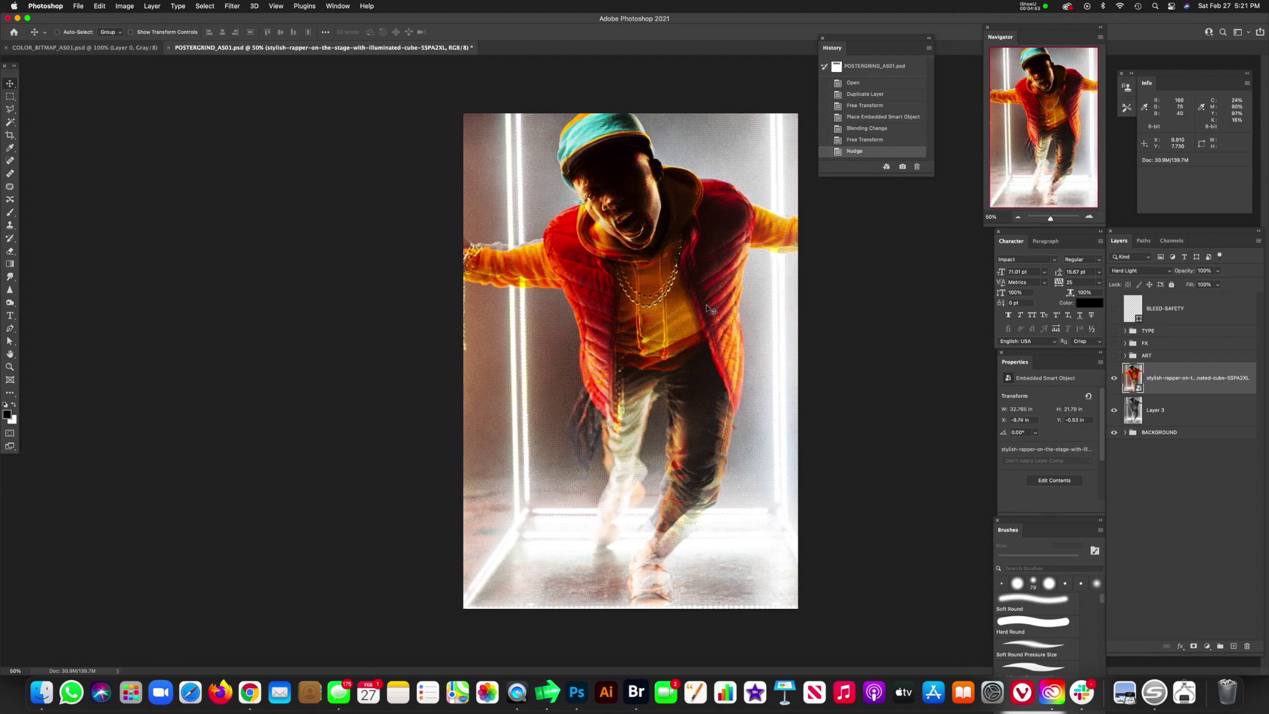
key("Down")
key("Left")
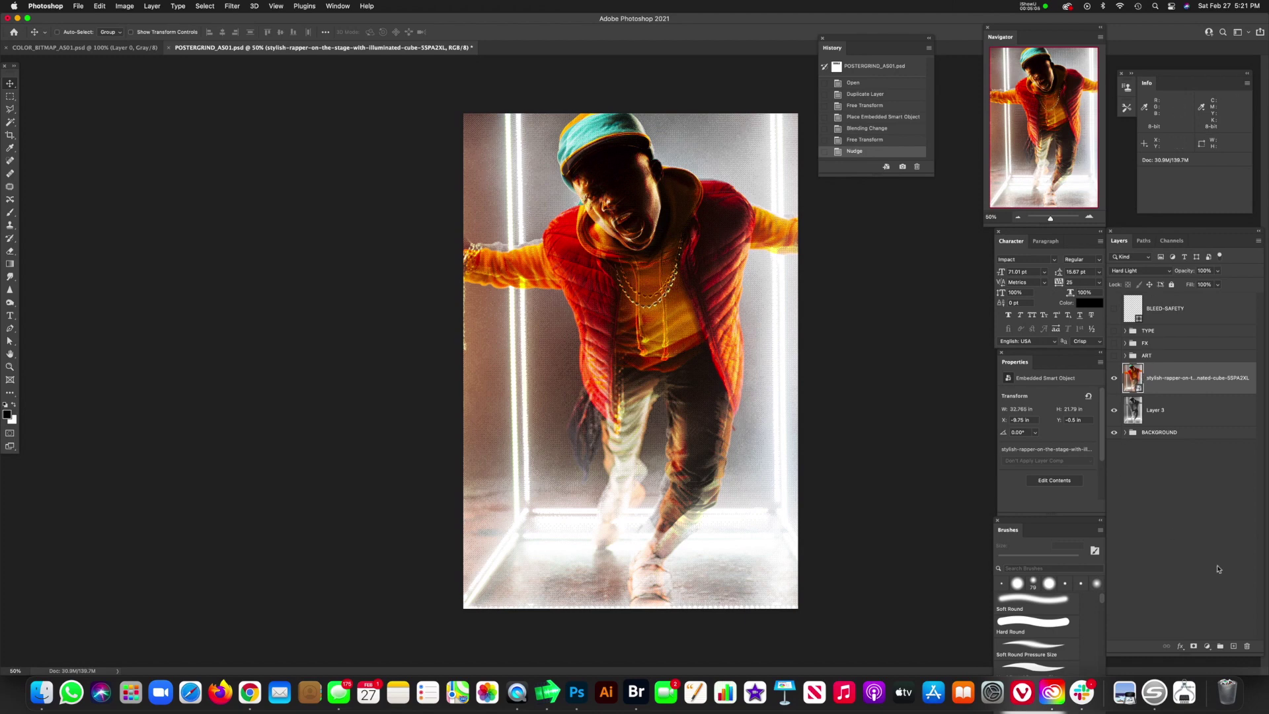
Add a layer mask to the color photo and paint black over parts of the figure with a 485 px soft round brush at 4% flow.
left_click(1194, 645)
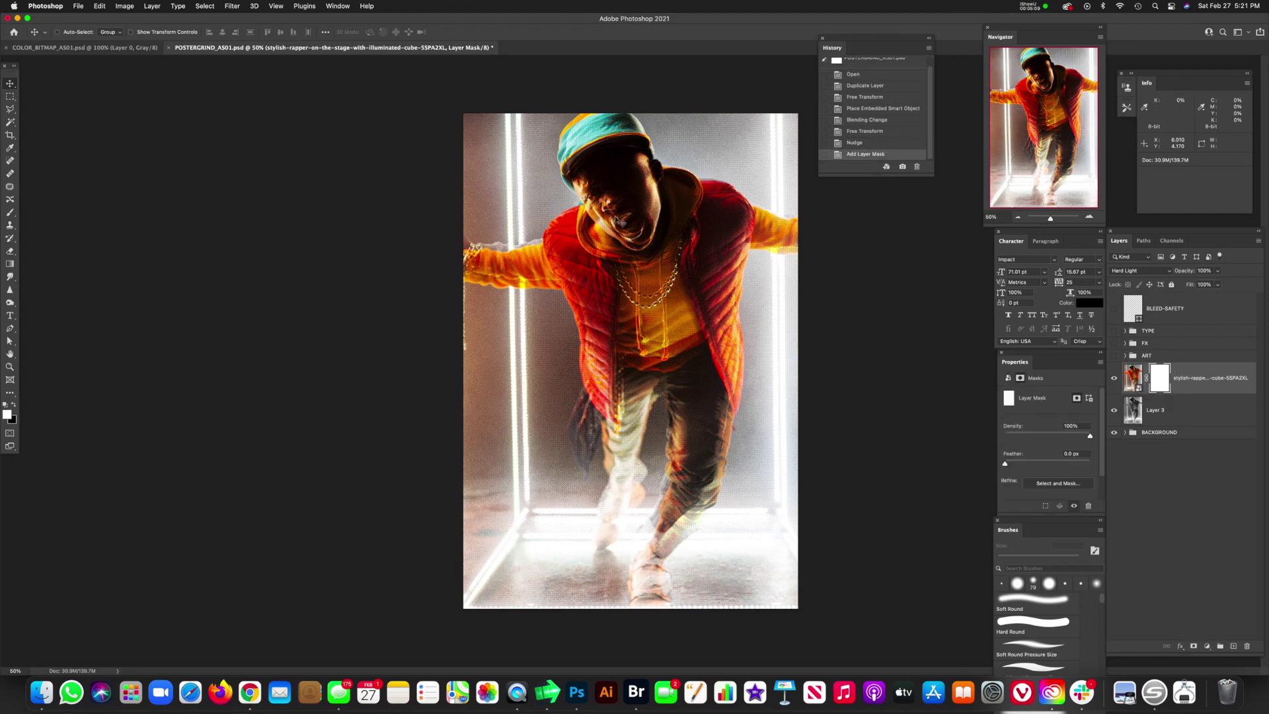
key("b")
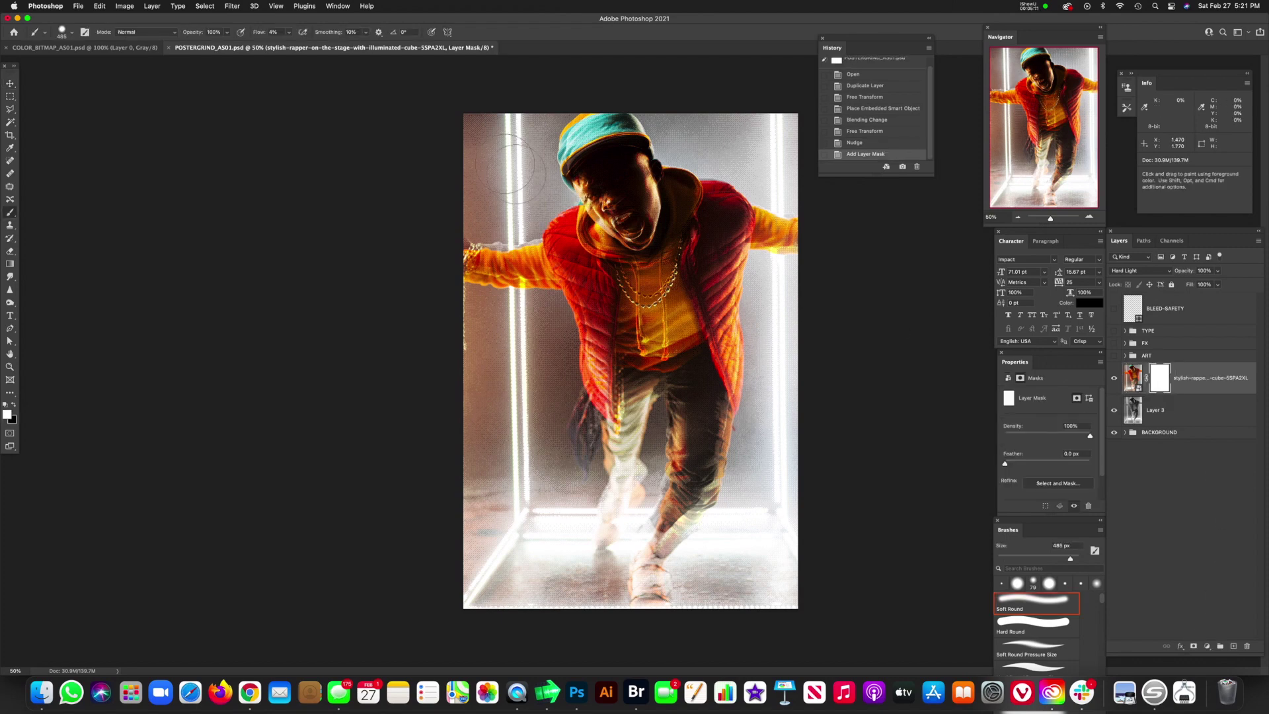
left_click_drag(508, 162, 529, 291)
mouse_move(529, 291)
left_mouse_down()
mouse_move(562, 319)
mouse_move(548, 329)
mouse_move(522, 298)
mouse_move(569, 299)
mouse_move(582, 331)
left_mouse_up()
key("x")
left_click_drag(578, 330, 588, 516)
left_click_drag(622, 462, 628, 397)
left_click_drag(614, 218, 624, 160)
mouse_move(747, 205)
left_mouse_down()
mouse_move(701, 488)
mouse_move(667, 496)
mouse_move(654, 604)
mouse_move(615, 587)
mouse_move(661, 401)
mouse_move(752, 191)
mouse_move(502, 261)
left_mouse_up()
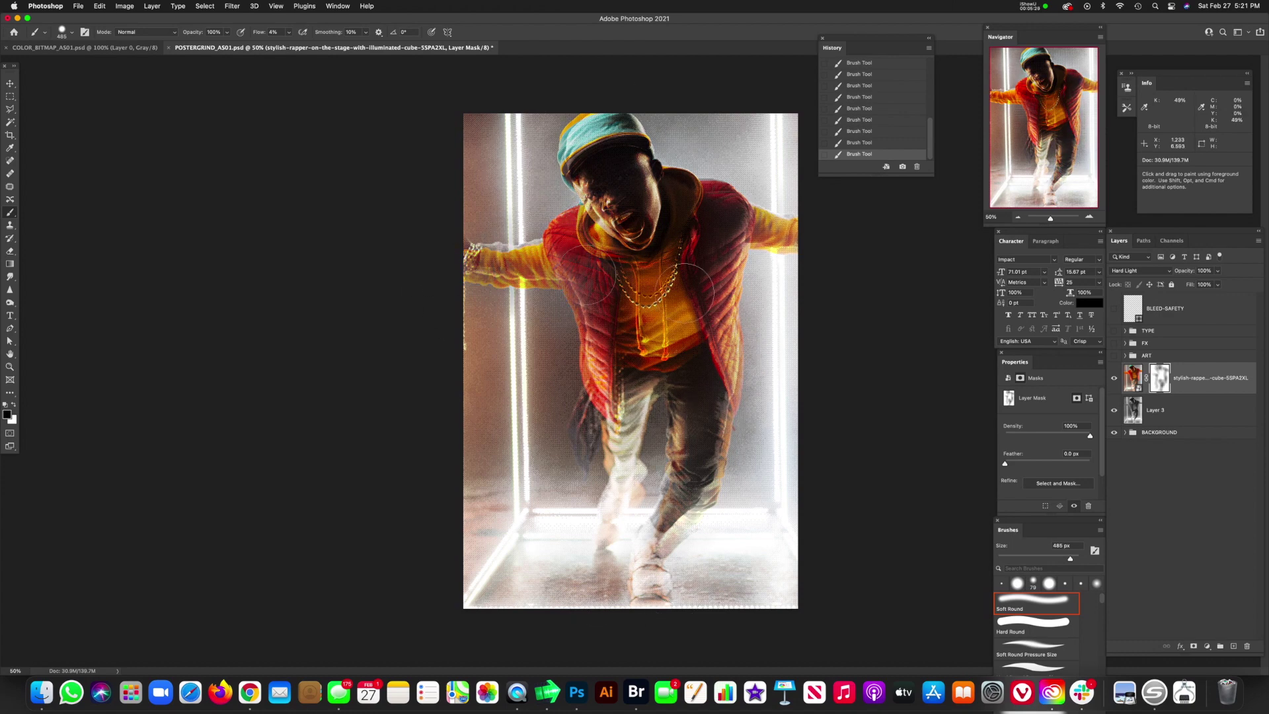
Refine the color photo's mask over the rapper's face, painting white to bring the color back.
left_click(635, 198)
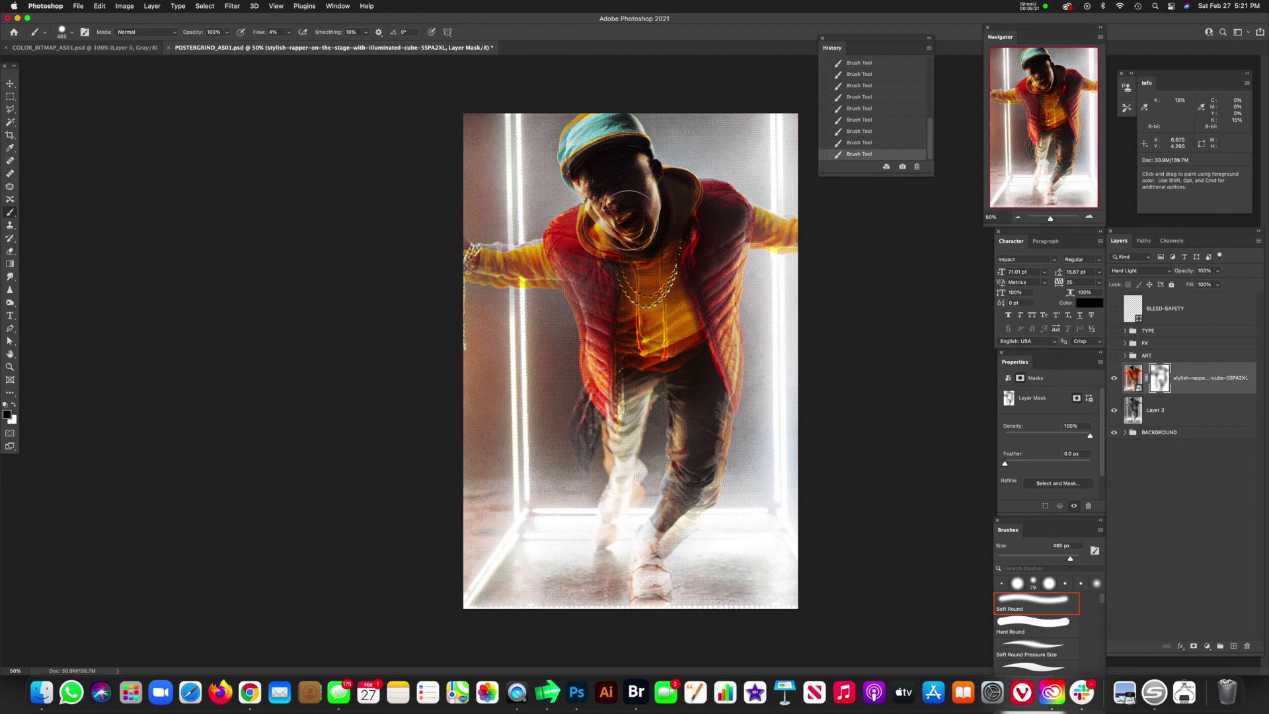
key("x")
mouse_move(640, 205)
left_mouse_down()
mouse_move(620, 165)
mouse_move(646, 191)
mouse_move(639, 225)
mouse_move(659, 201)
mouse_move(606, 120)
mouse_move(631, 235)
mouse_move(628, 182)
left_mouse_up()
Add an Exposure adjustment layer above the color photo, raise its exposure strongly and invert its mask to black.
left_click(1133, 378)
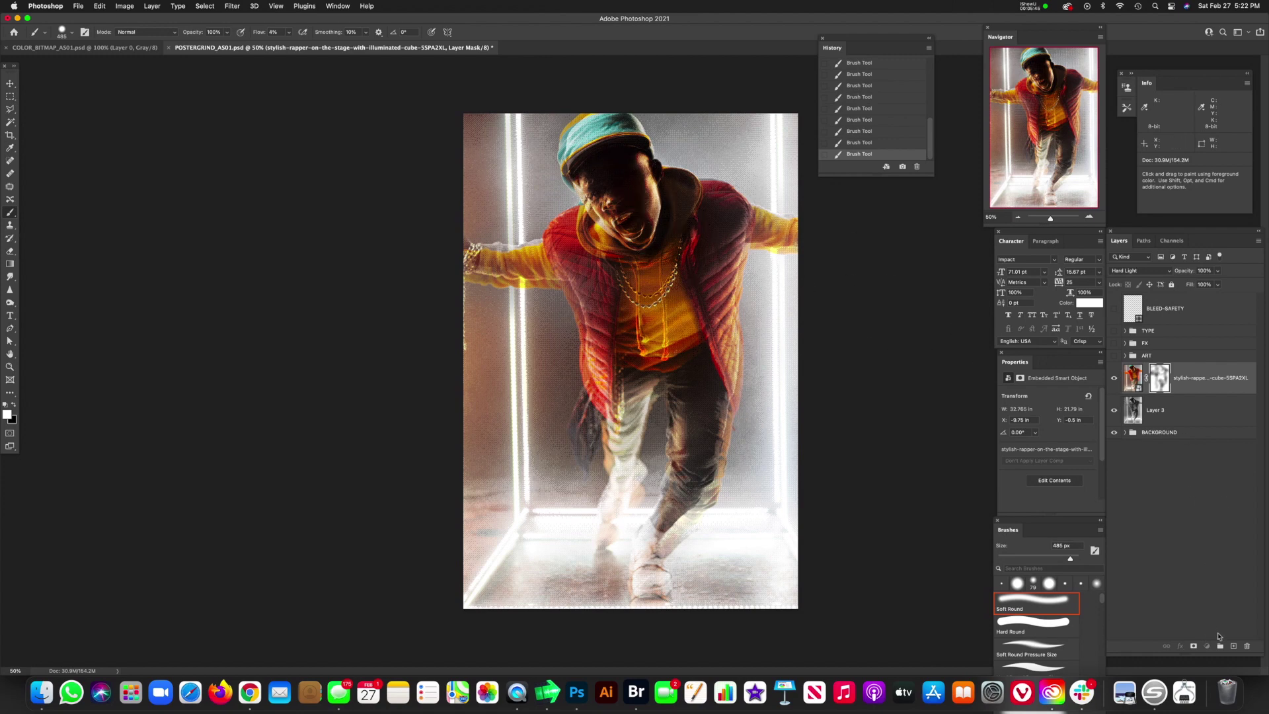
left_click(1133, 378)
left_click(1213, 646)
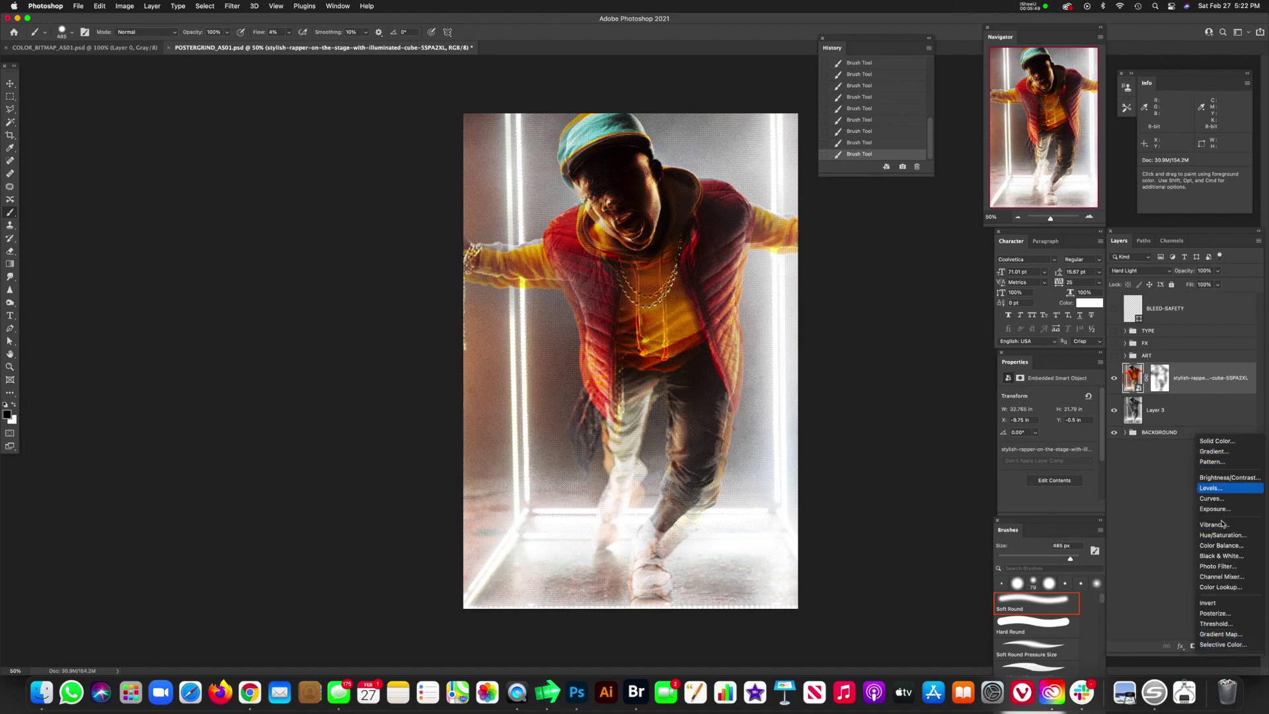
left_click(1228, 514)
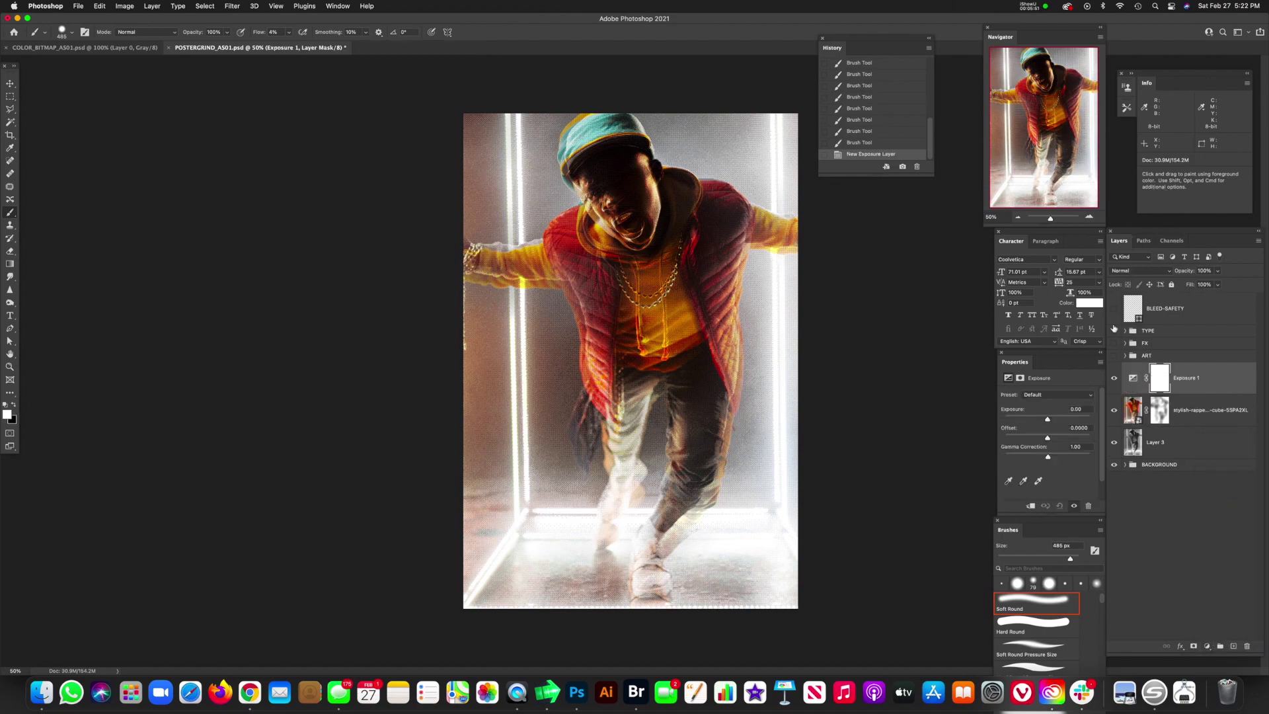
left_click_drag(1049, 421, 1064, 421)
left_click(1161, 388)
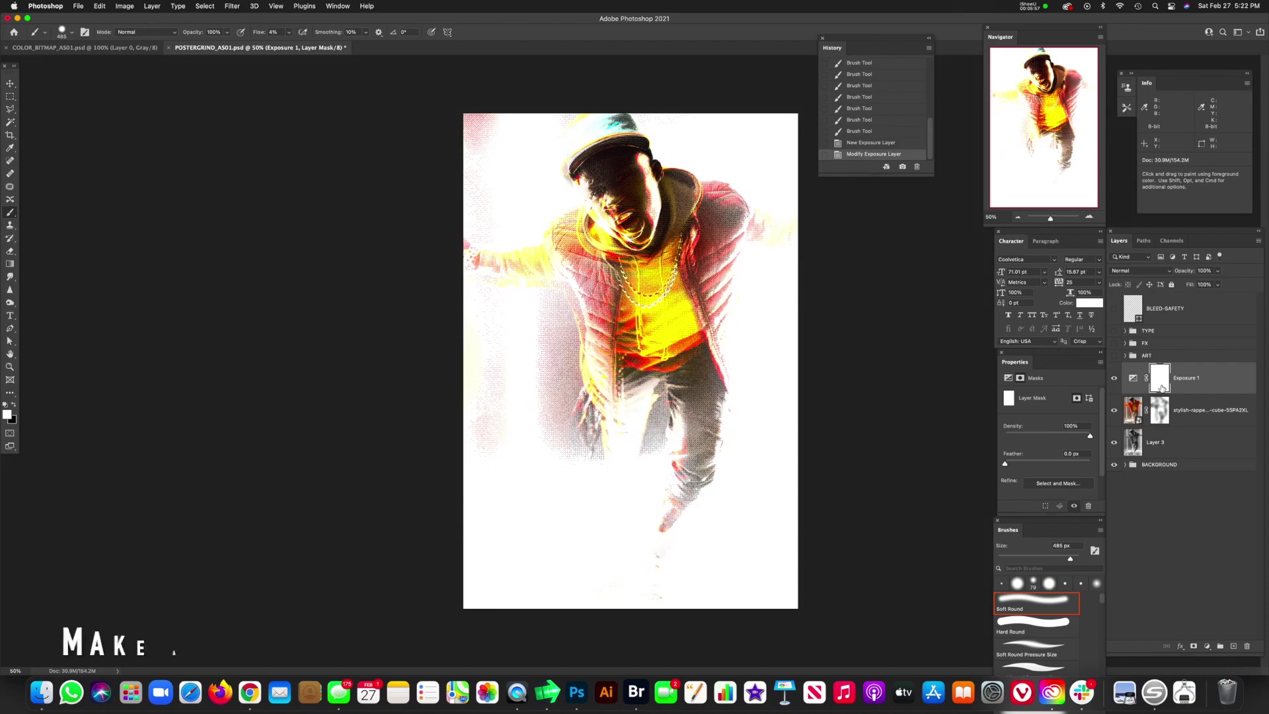
key("super+i")
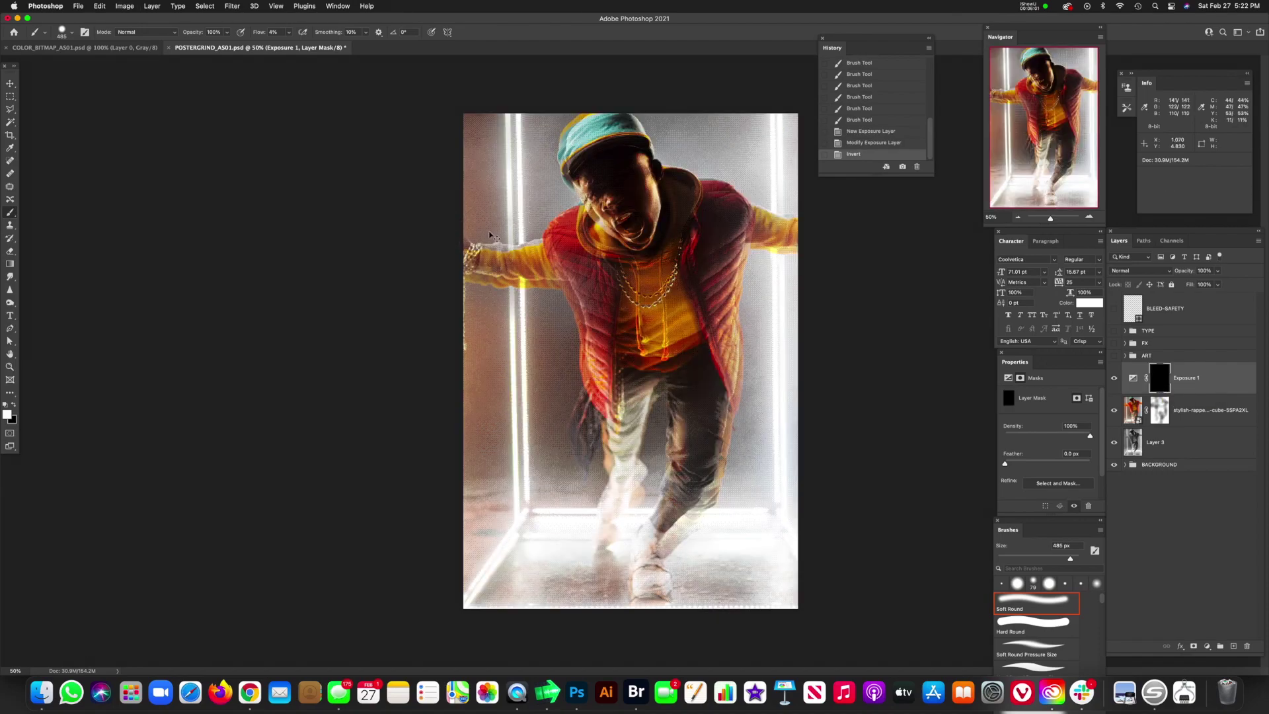
Paint white over both of the rapper's eyes on the Exposure mask with a small soft round brush at 4% flow.
key("super+equal")
key("super+equal")
key("super+equal")
scroll(591, 243, "up", 10)
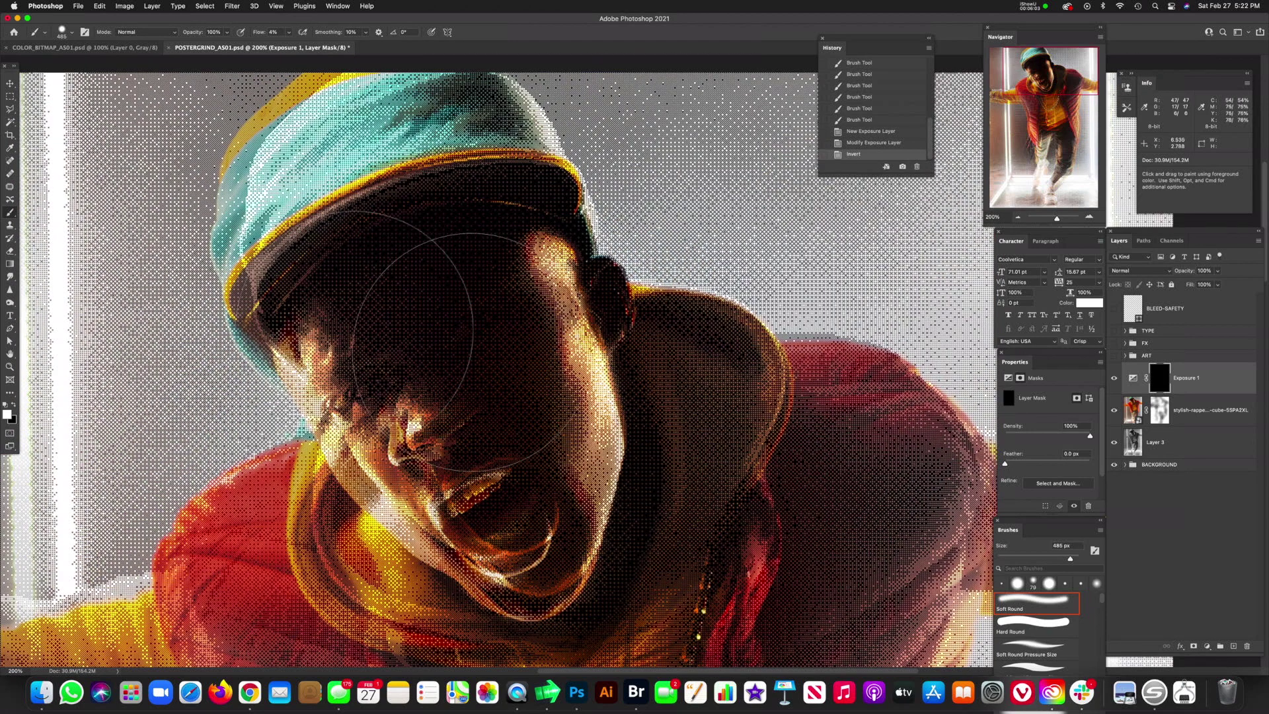
mouse_move(483, 351)
left_mouse_down()
mouse_move(469, 326)
mouse_move(396, 325)
mouse_move(475, 341)
left_mouse_up()
left_click(486, 323)
left_click(460, 335)
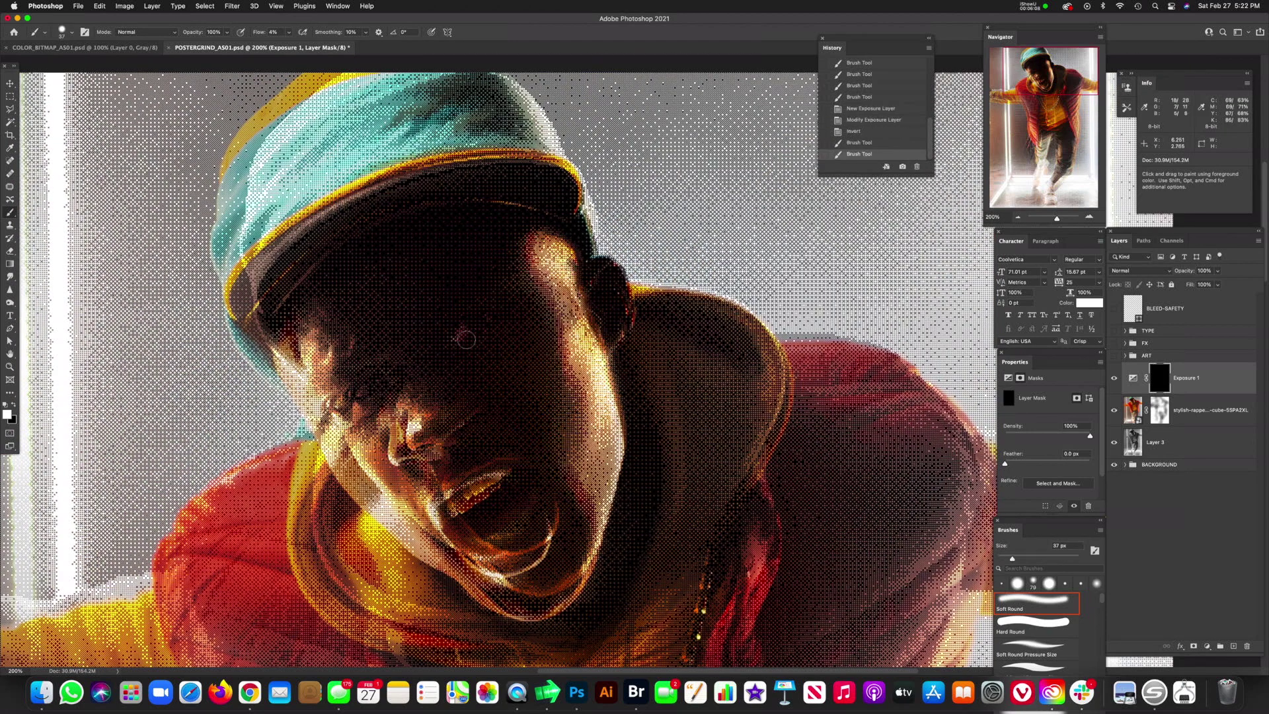
left_click(364, 390)
left_click(359, 400)
left_click(358, 404)
Enlarge the brush and paint white around the rapper's eye, cheek, nose and mouth on the Exposure mask.
key("bracketright")
key("bracketright")
key("bracketright")
key("bracketright")
key("bracketright")
key("bracketright")
key("bracketright")
left_click_drag(334, 357, 359, 406)
left_click(357, 417)
left_click(369, 454)
left_click(402, 440)
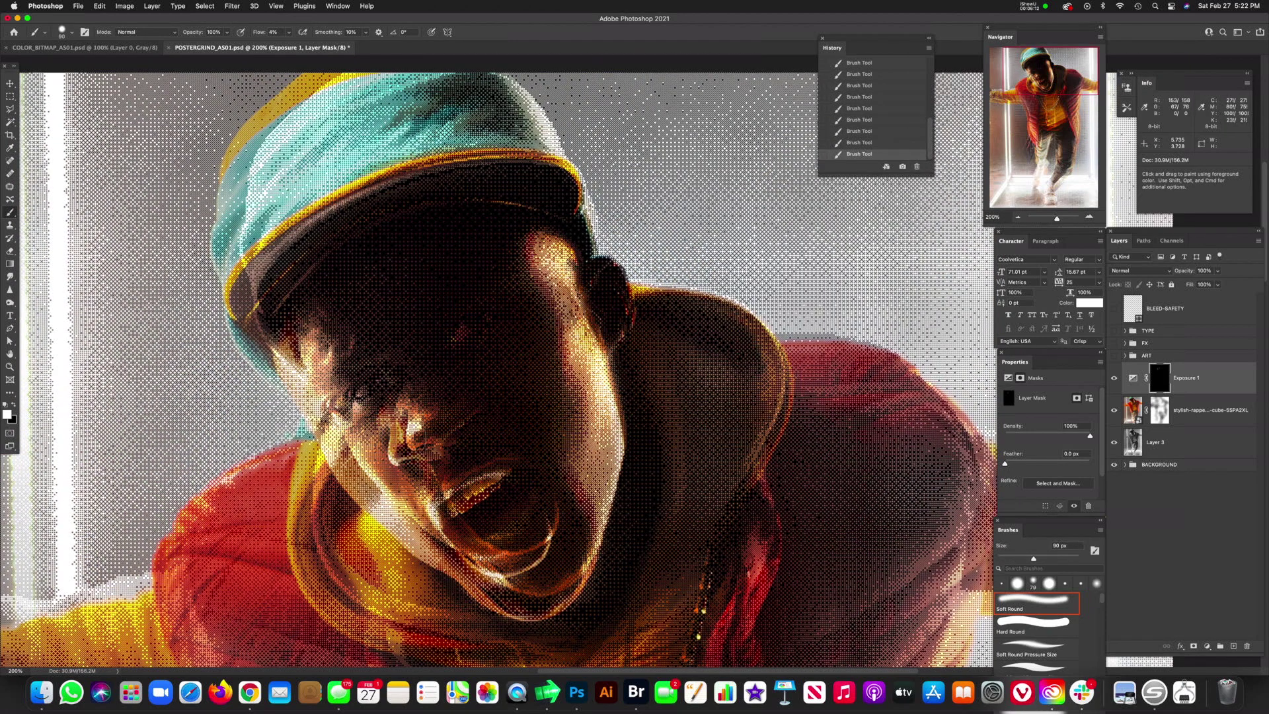
left_click(442, 513)
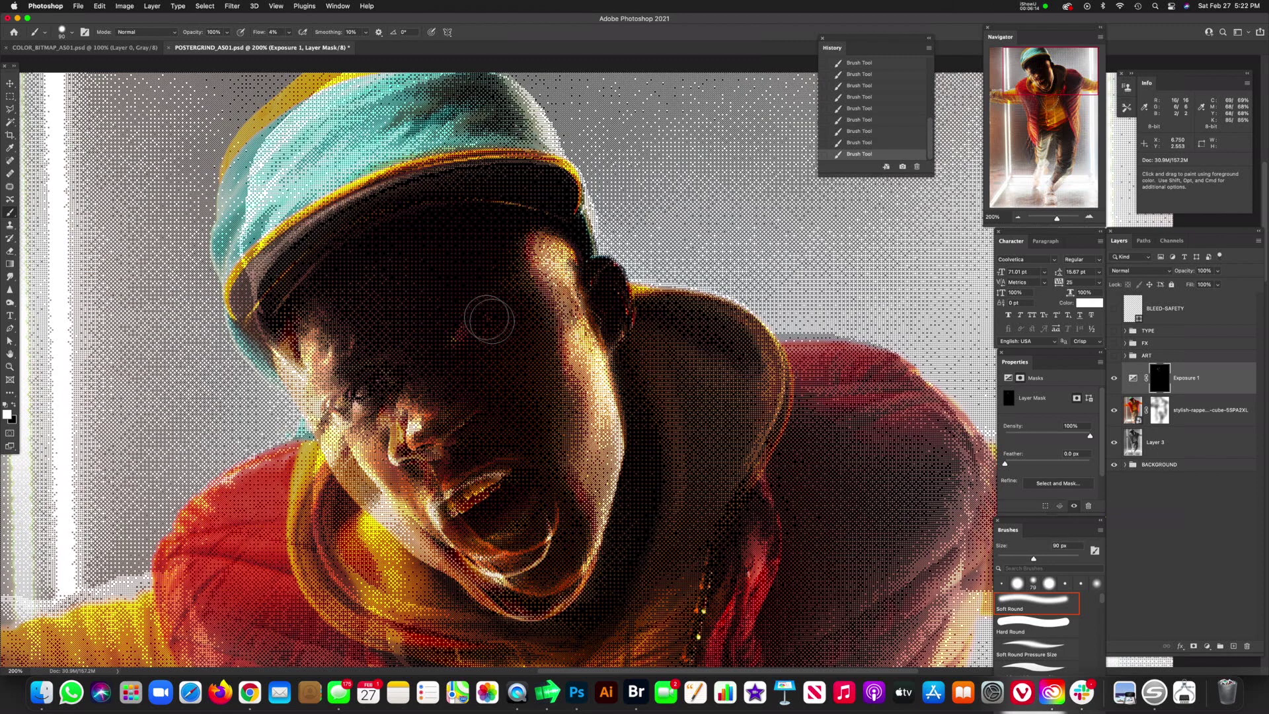
key("super+minus")
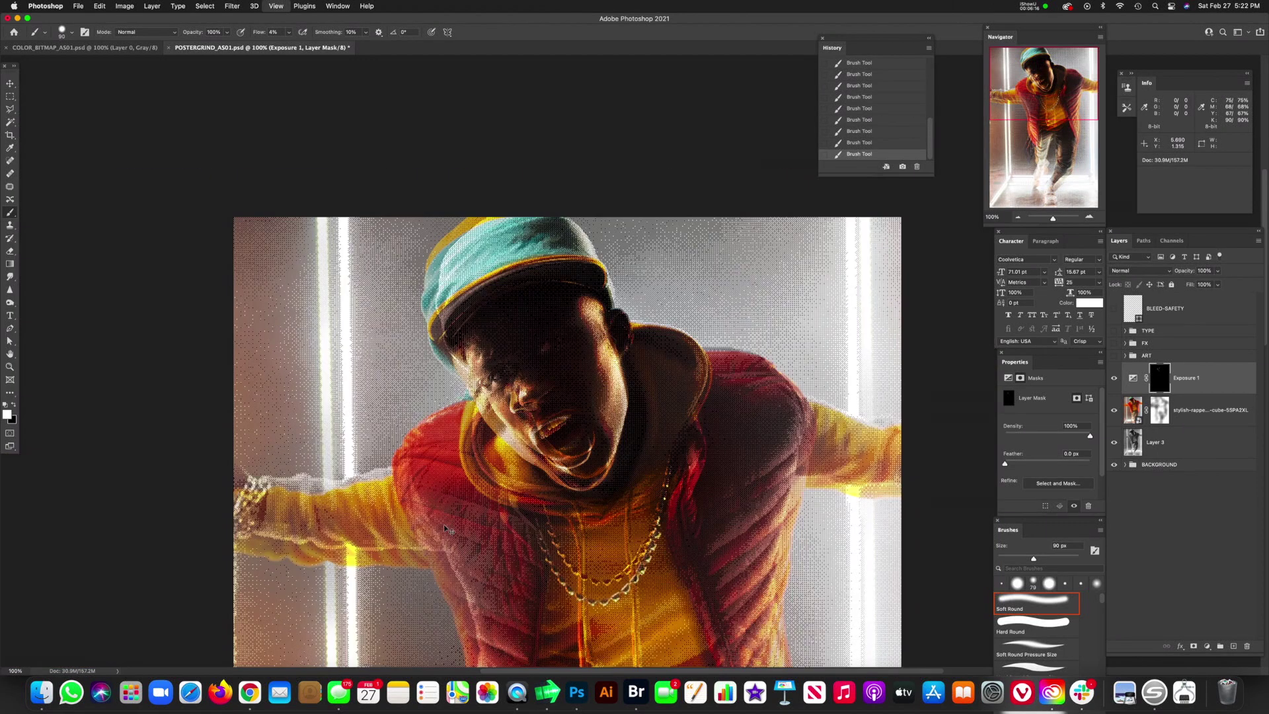
Switch the painting color to black and enlarge the soft round brush to 158 px over the rapper's face.
key("super+minus")
key("super+minus")
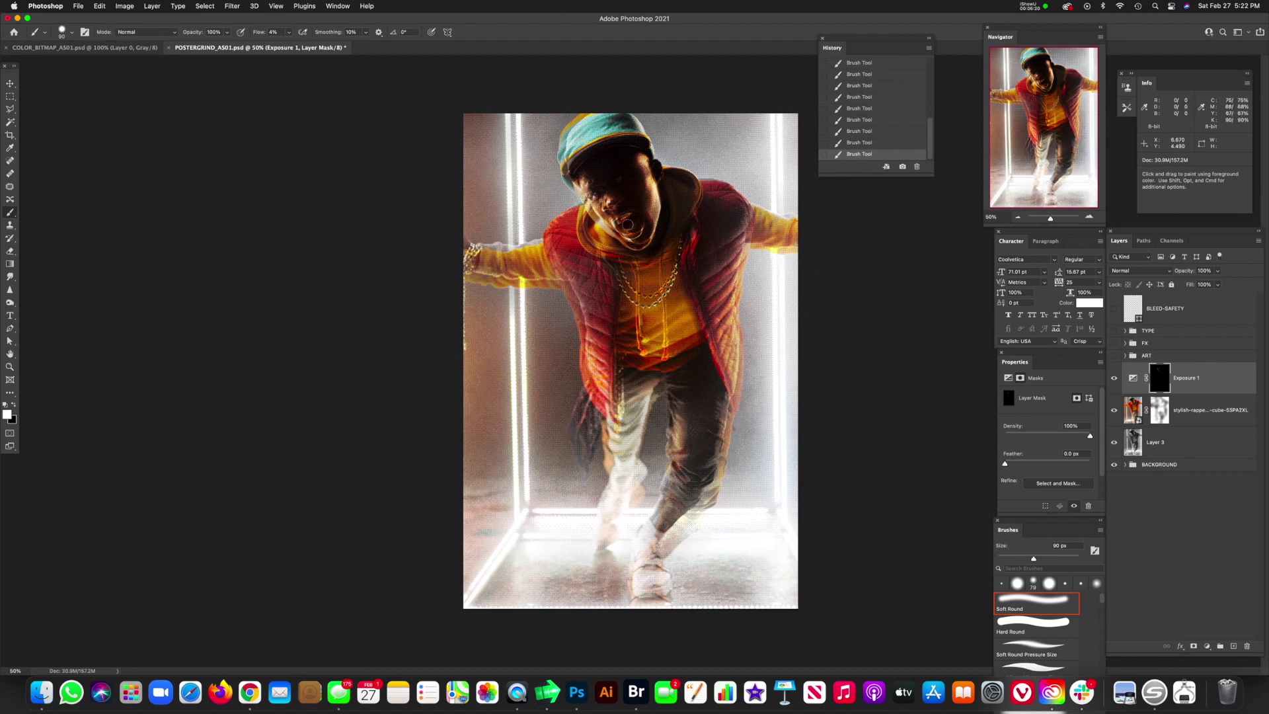
key("x")
left_click_drag(616, 196, 638, 197, "ctrl+alt")
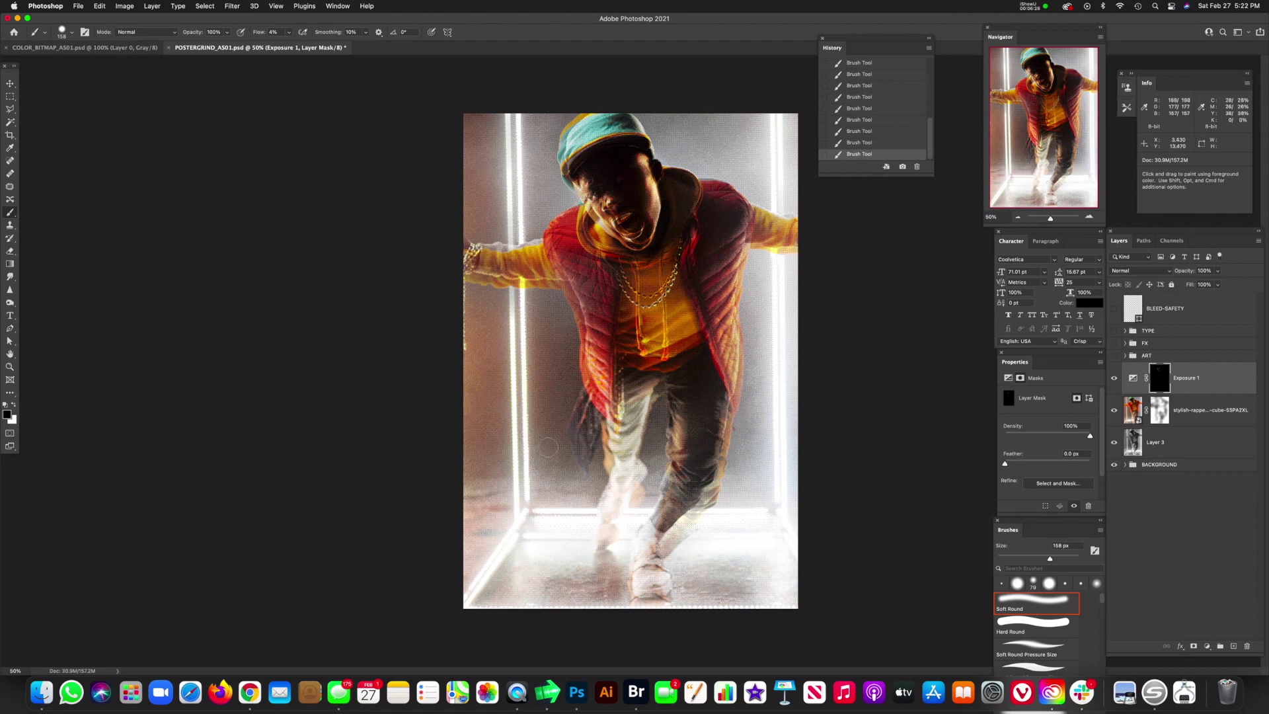
Nudge the color photo layer slightly to the left over the halftone bitmap version.
left_click(1132, 418)
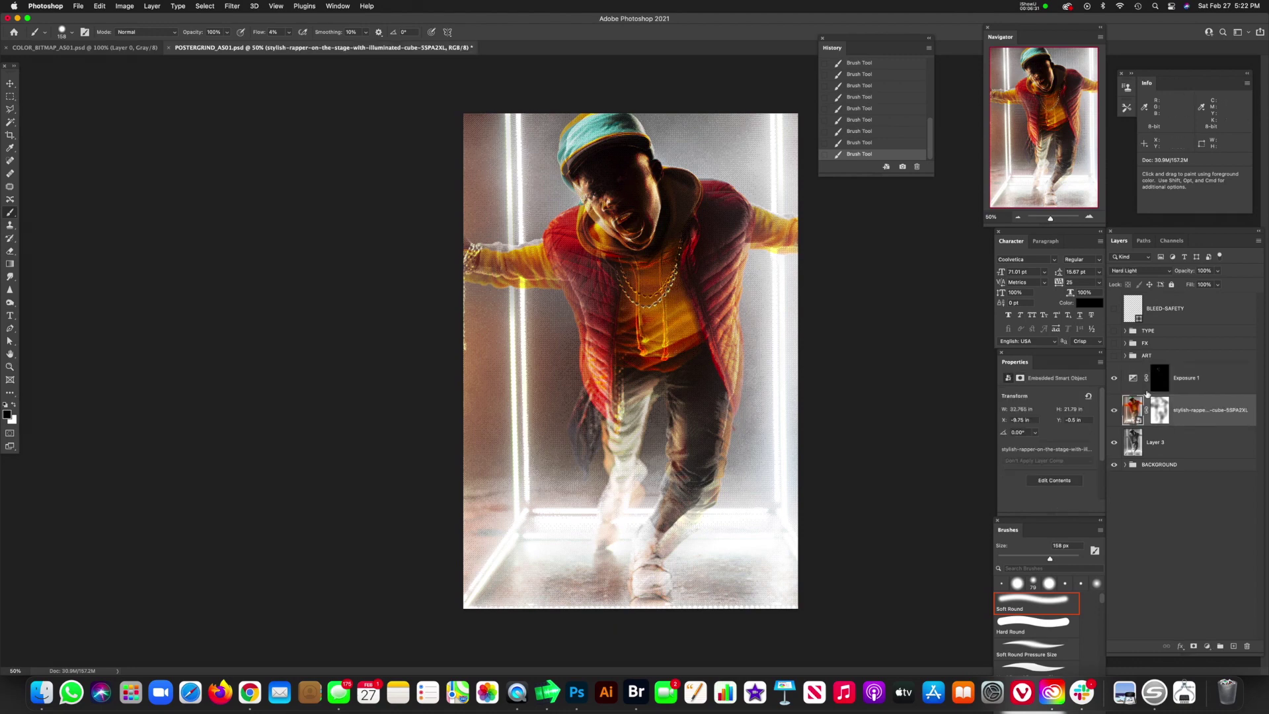
key("v")
key("Left")
key("Left")
key("Left")
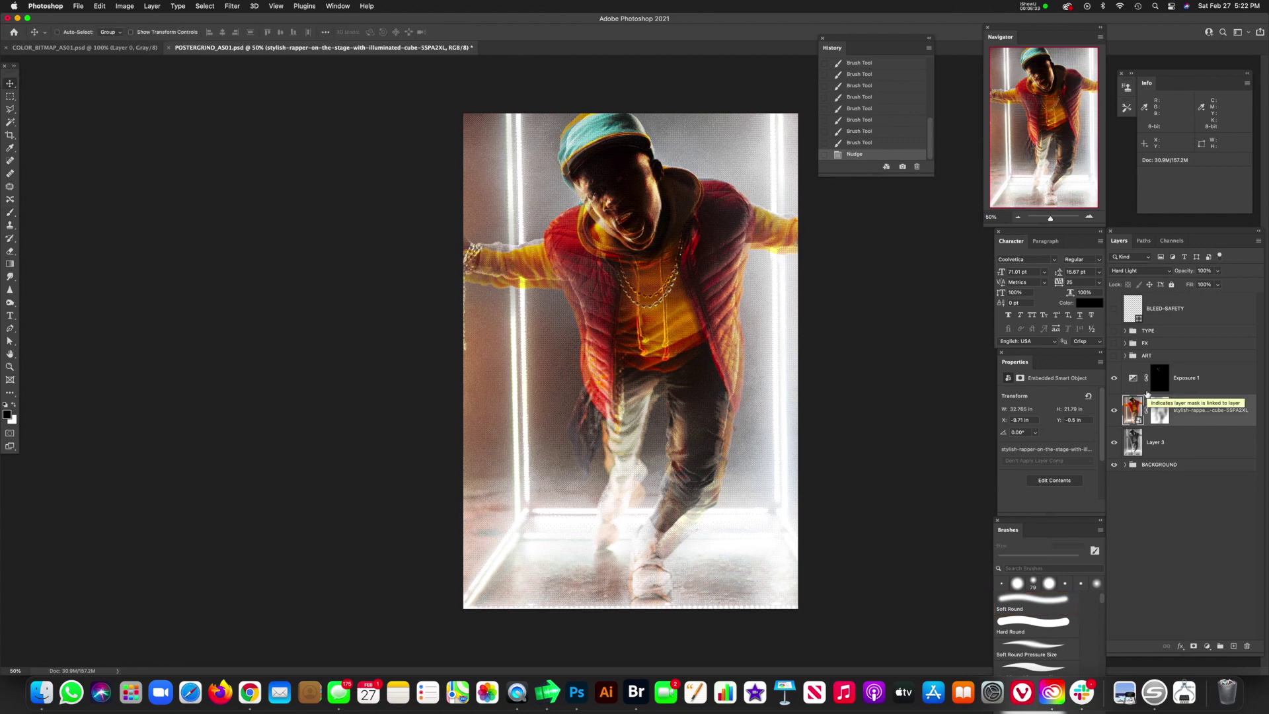
Move the Exposure, color photo and halftone bitmap layers into the ART group, then show and expand that group.
mouse_move(1136, 367)
left_mouse_down()
mouse_move(1131, 395)
mouse_move(1132, 357)
left_mouse_up()
left_click(1130, 390)
left_click(1134, 441, "shift")
left_click(1115, 355)
left_click(1125, 356)
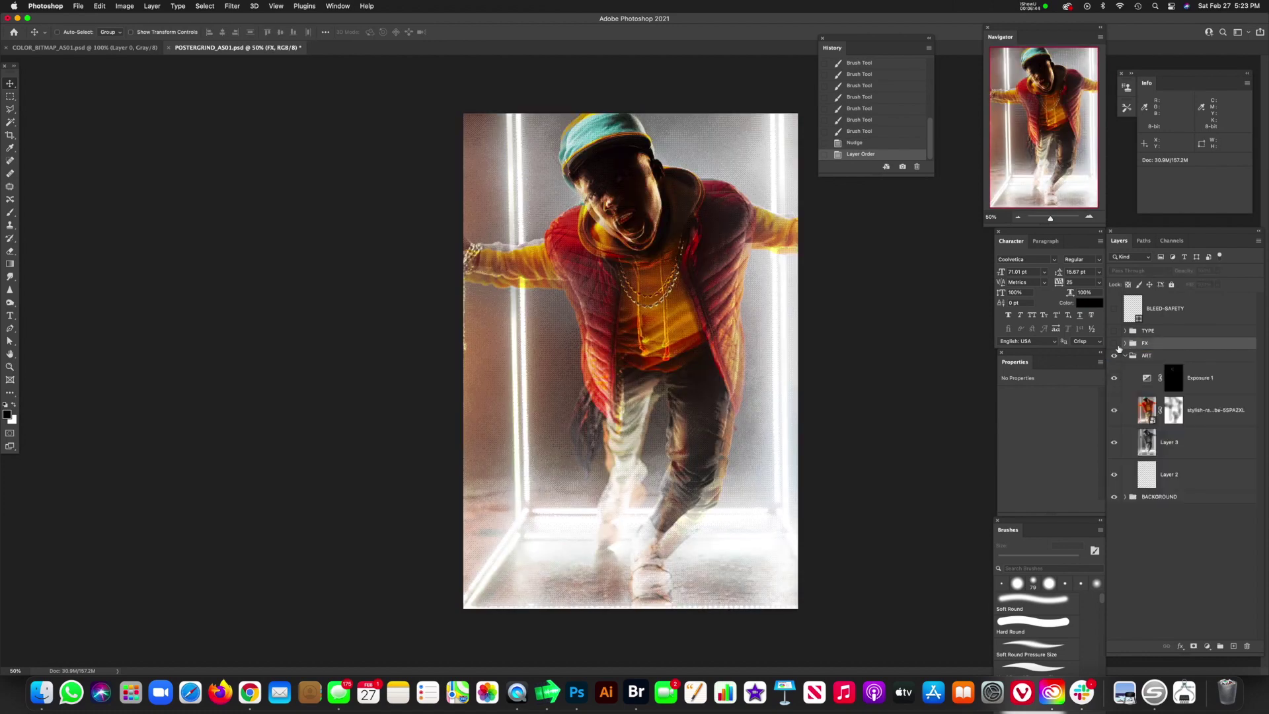
Show and expand the FX group and add a Color Lookup adjustment layer above its Layer 1.
left_click(1126, 344)
left_click(1115, 343)
left_click(1170, 365)
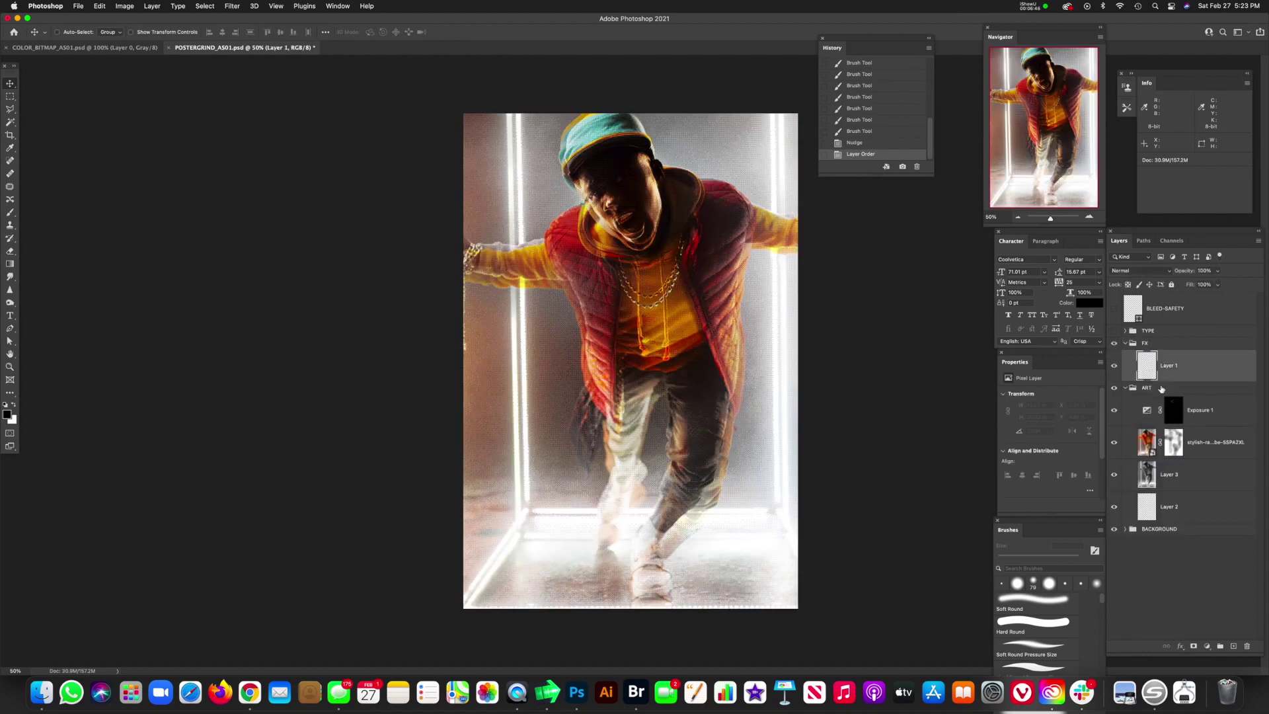
left_click(1208, 647)
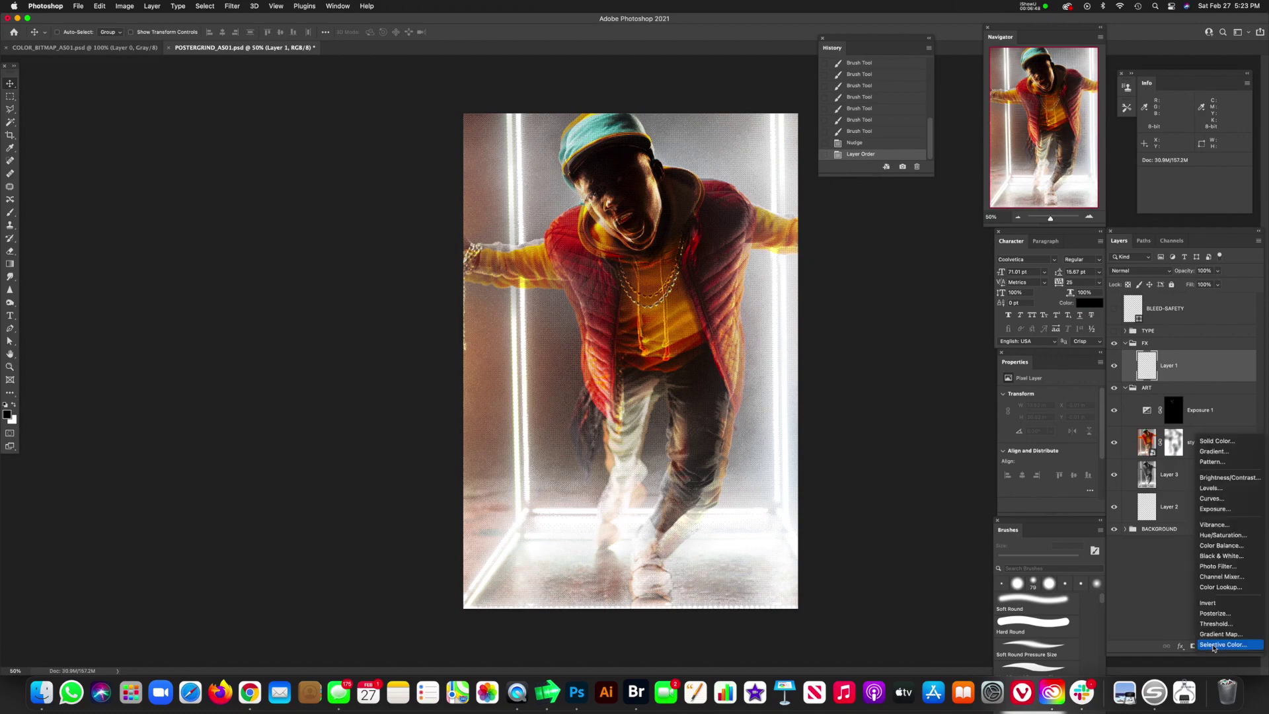
left_click(1219, 587)
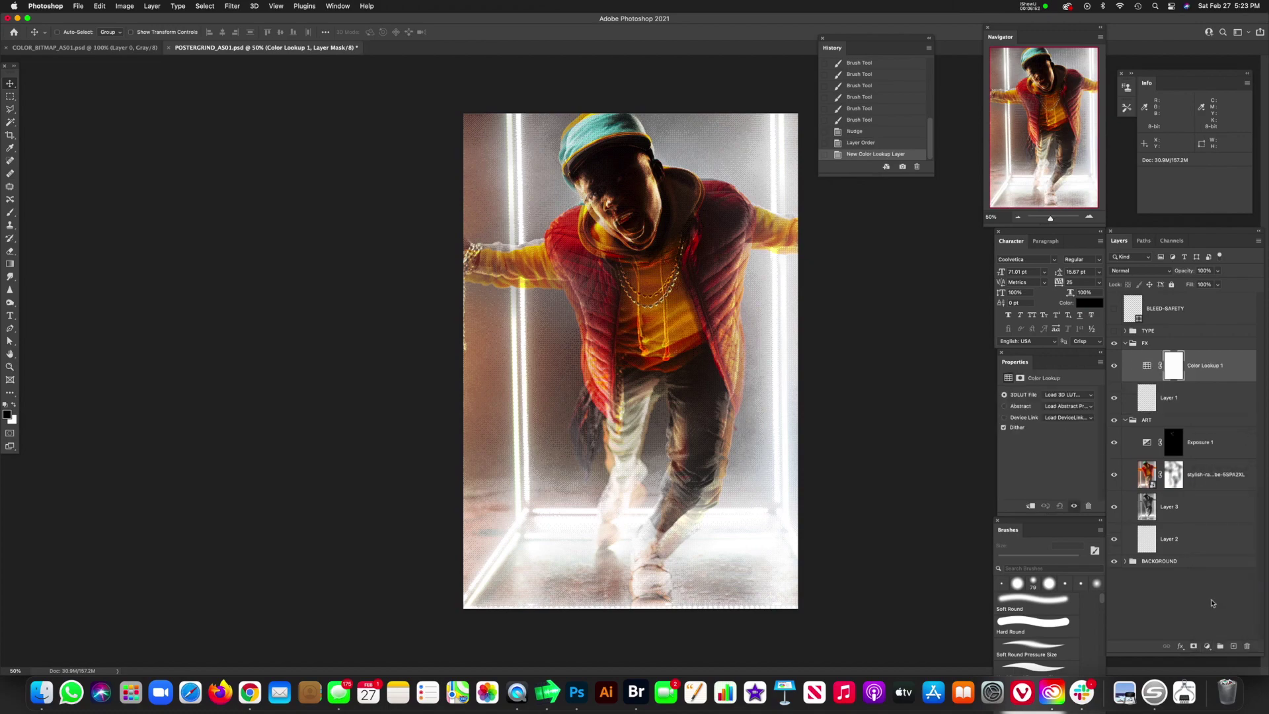
left_click(1139, 271)
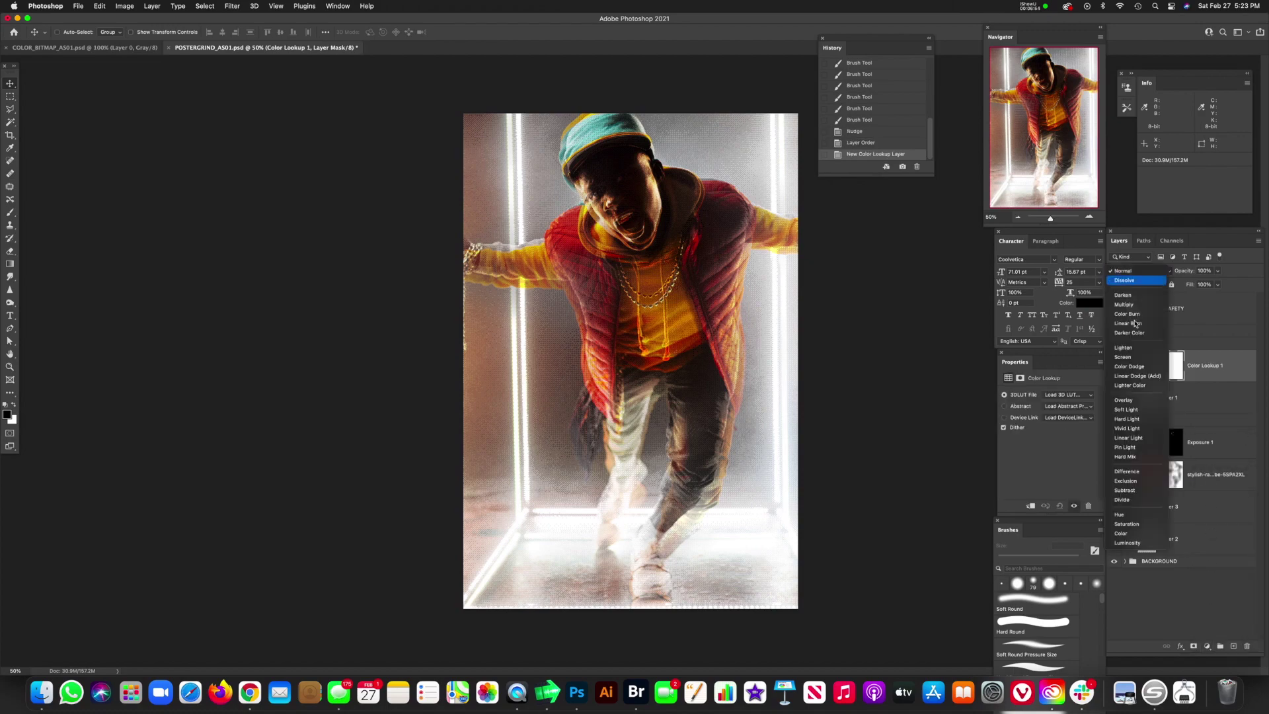
left_click(1228, 323)
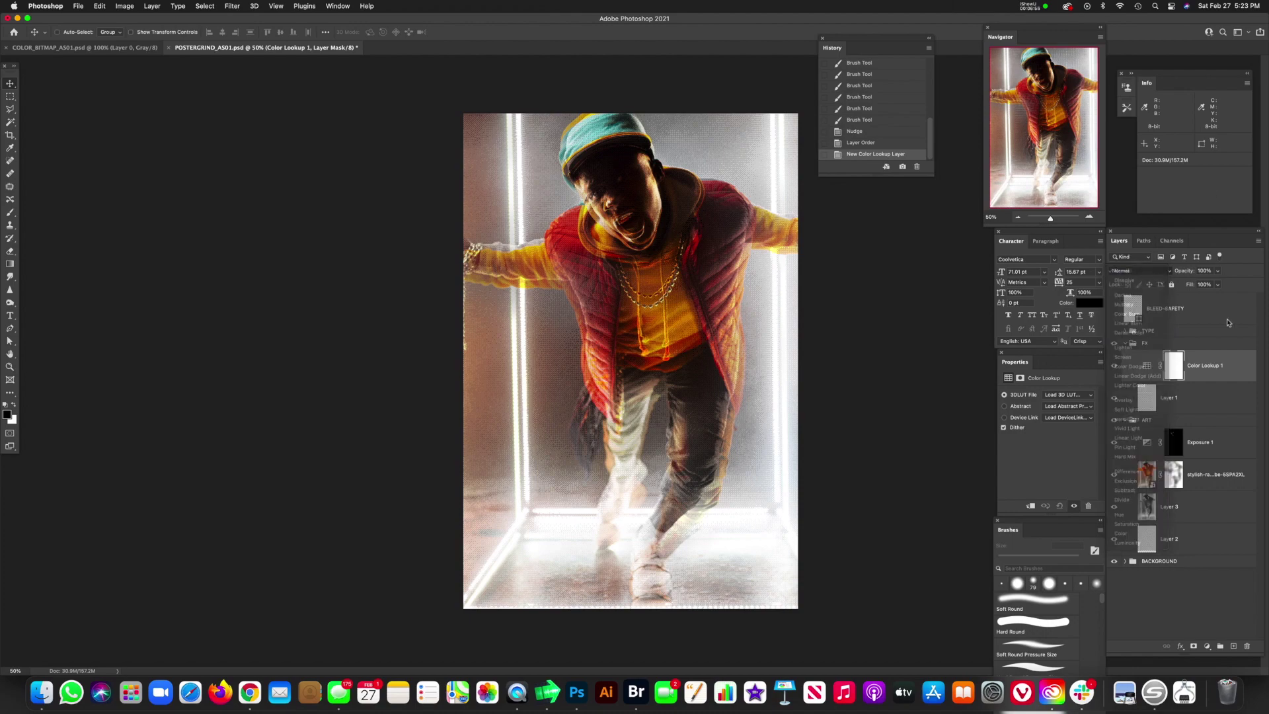
Try several 3D LUTs on the Color Lookup layer, including Bleach Bypass.look, and choose HorrorBlue.3DL.
left_click(1057, 397)
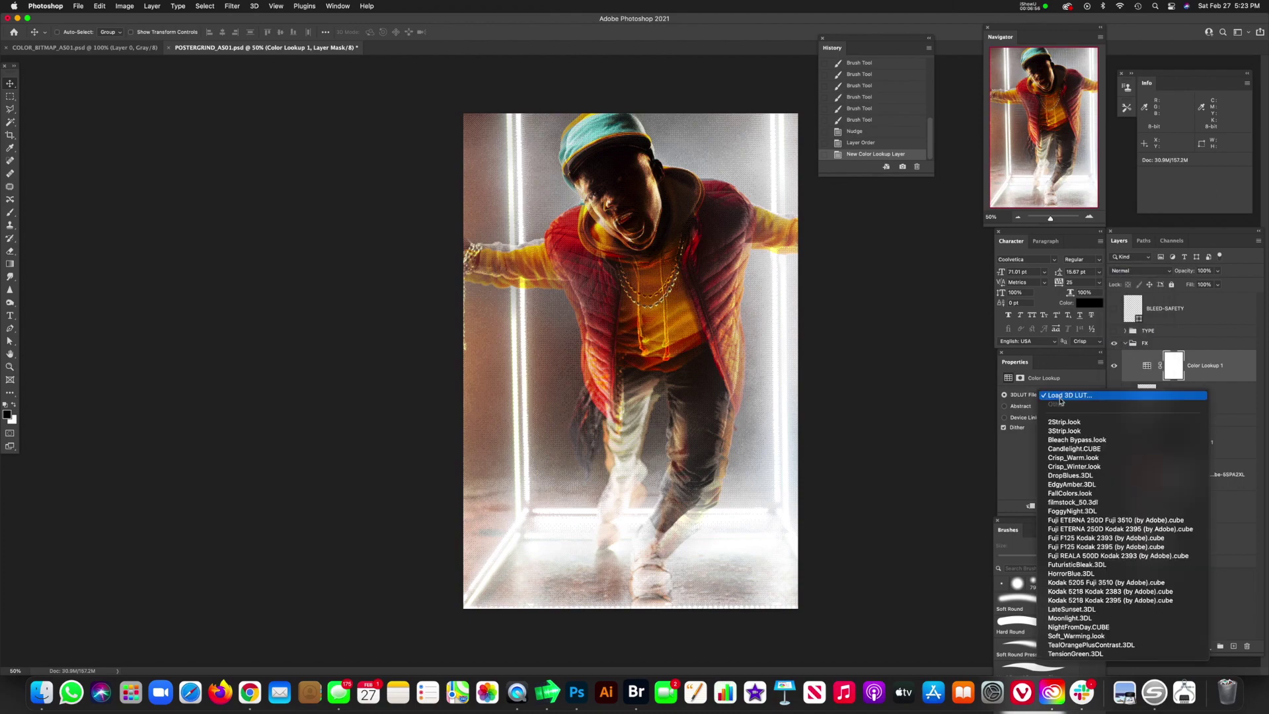
left_click(1062, 440)
left_click(1067, 397)
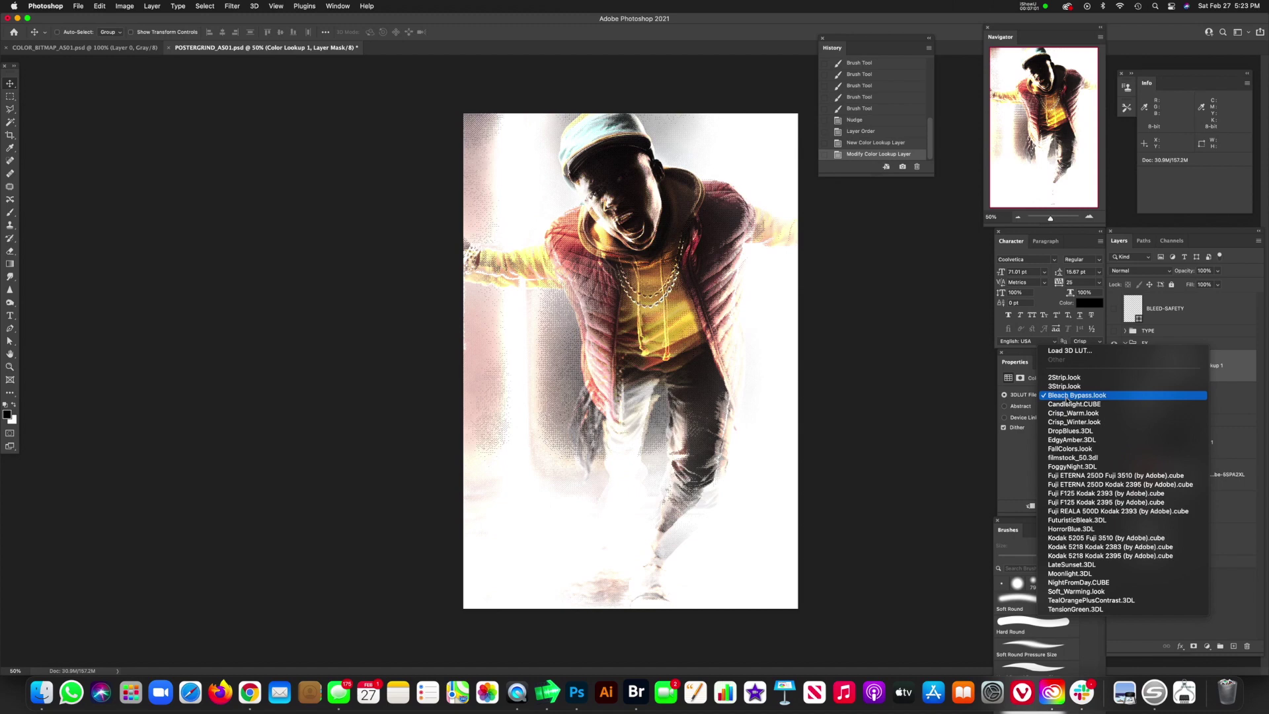
left_click(1068, 404)
left_click(1067, 397)
left_click(1068, 466)
left_click(1067, 398)
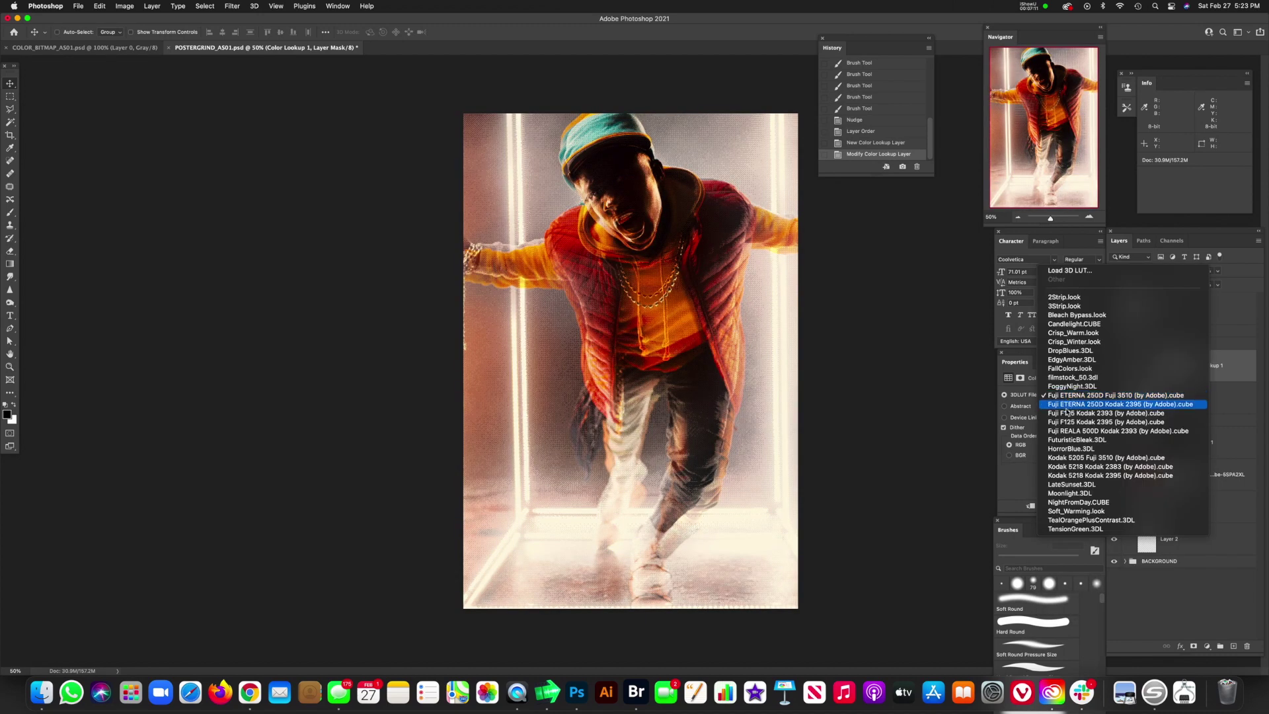
left_click(1067, 449)
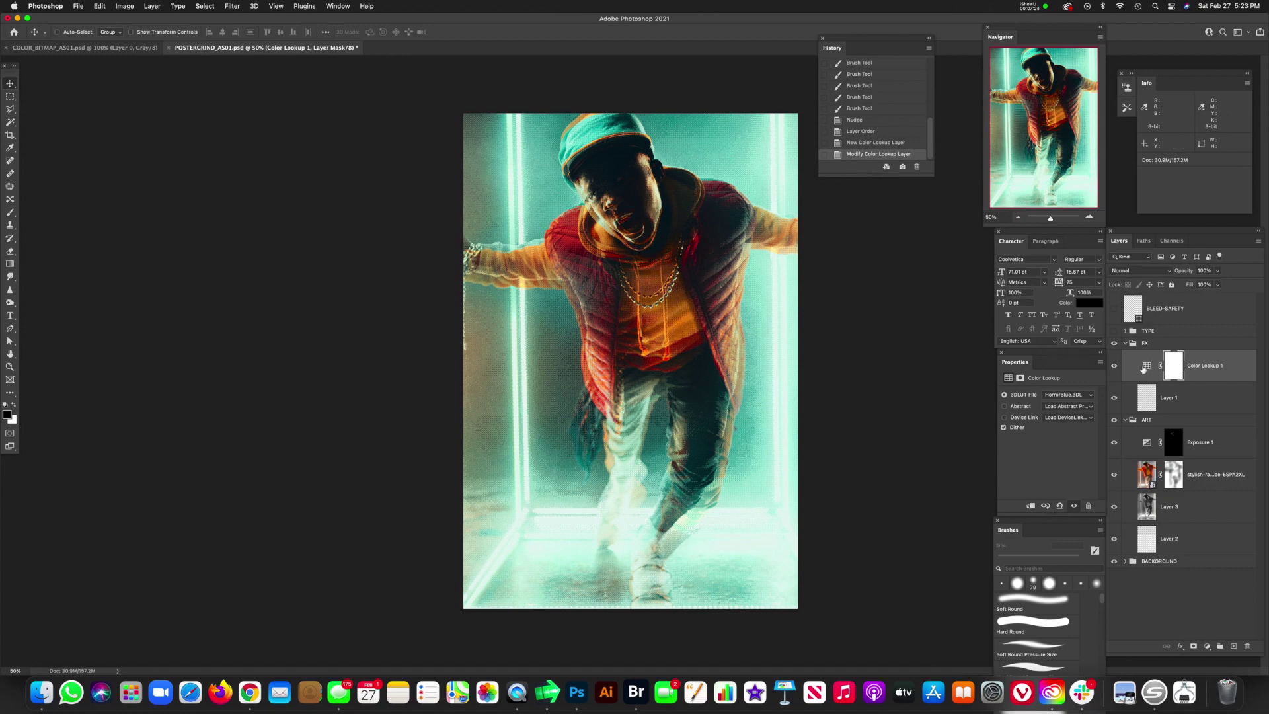
Add a Vibrance adjustment layer above the Color Lookup, with vibrance about +45 and saturation about +28, comparing the image with and without it.
left_click(1207, 646)
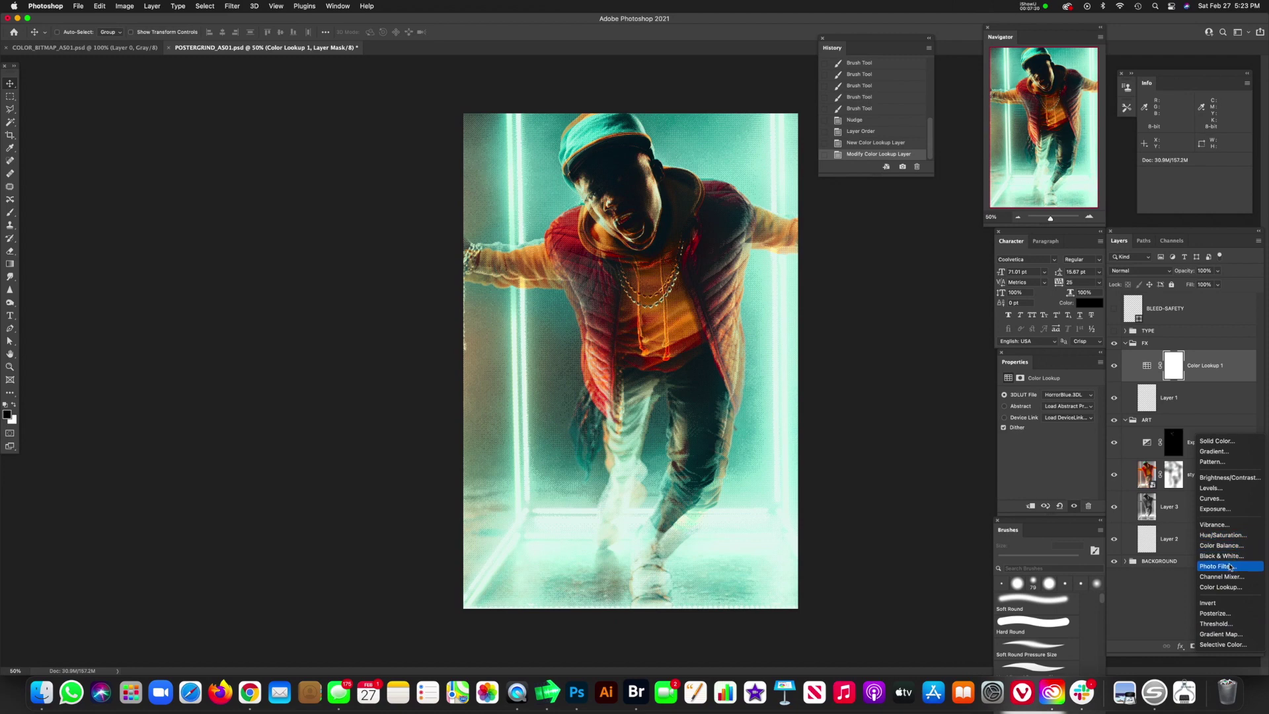
left_click(1215, 524)
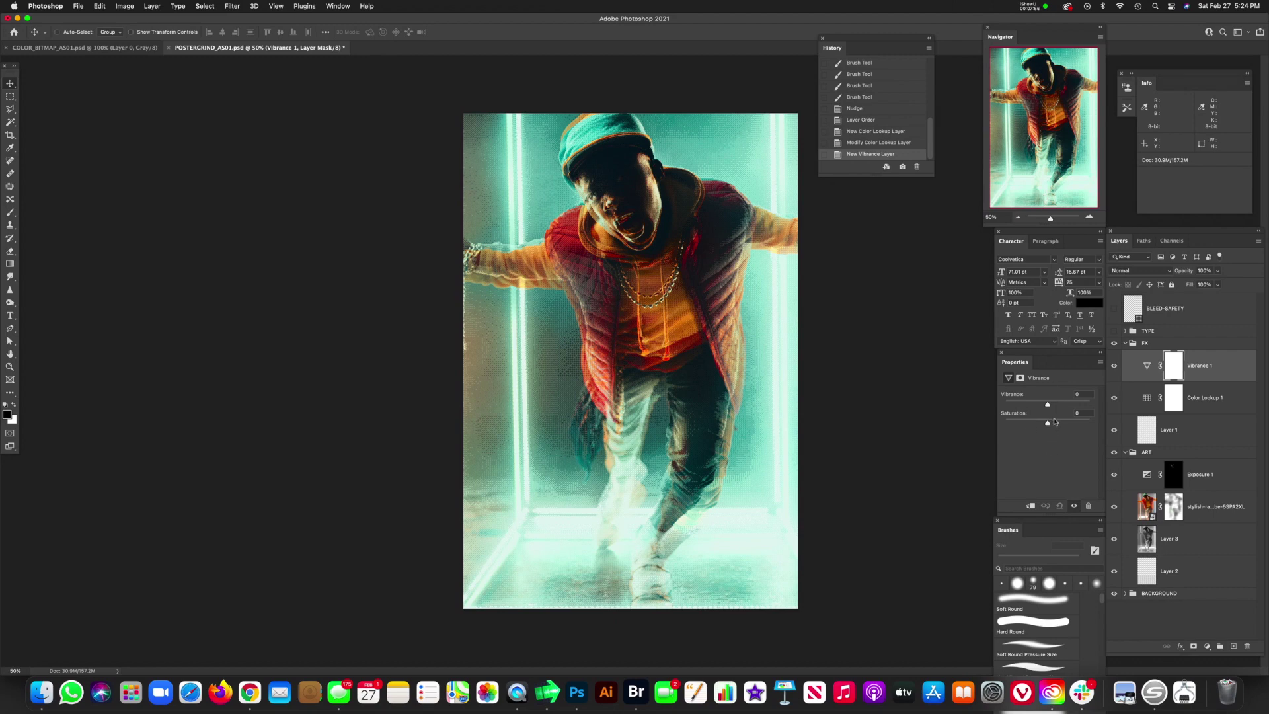
left_click_drag(1048, 406, 1061, 429)
left_click_drag(1077, 427, 1064, 424)
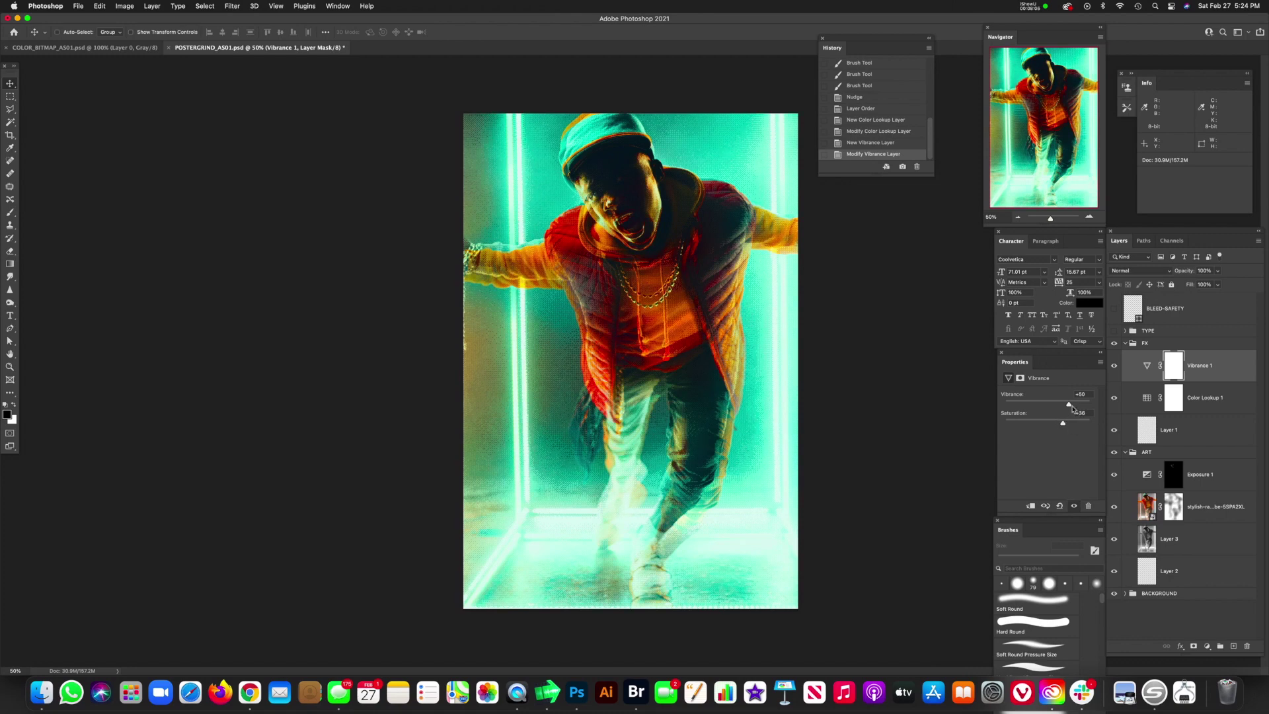
left_click(1115, 367)
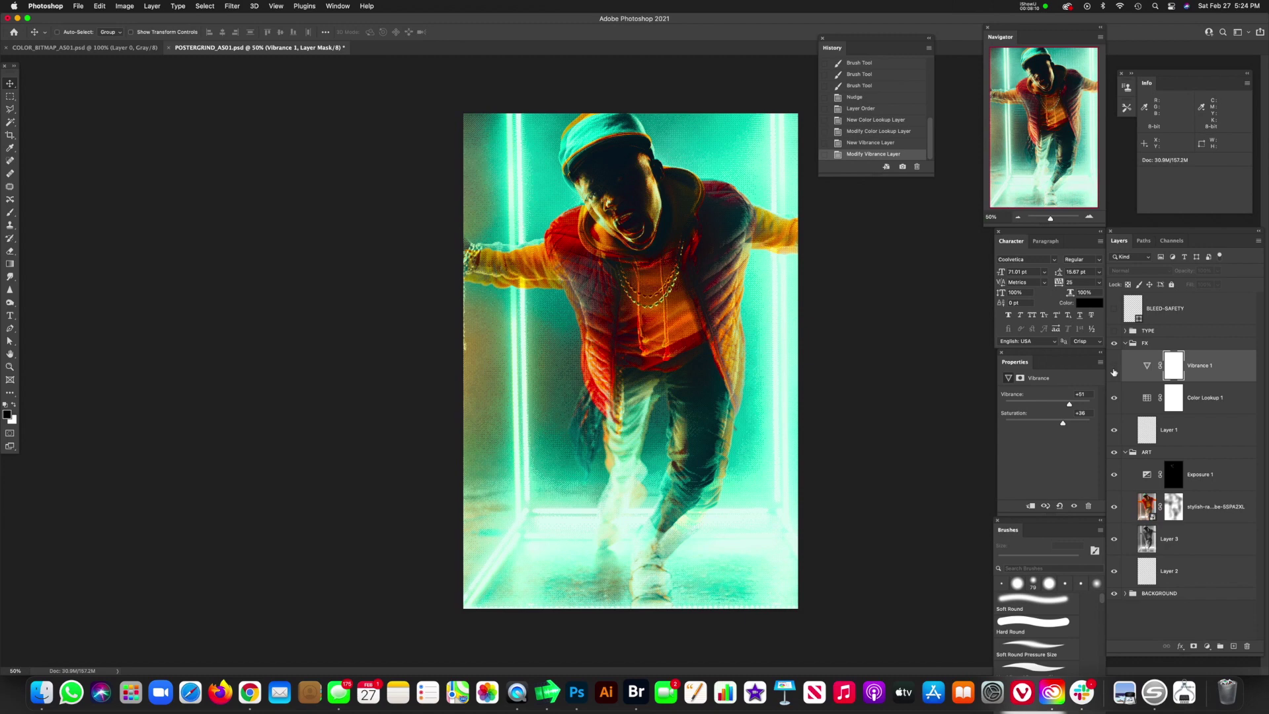
left_click(1114, 367)
left_click_drag(1070, 404, 1059, 428)
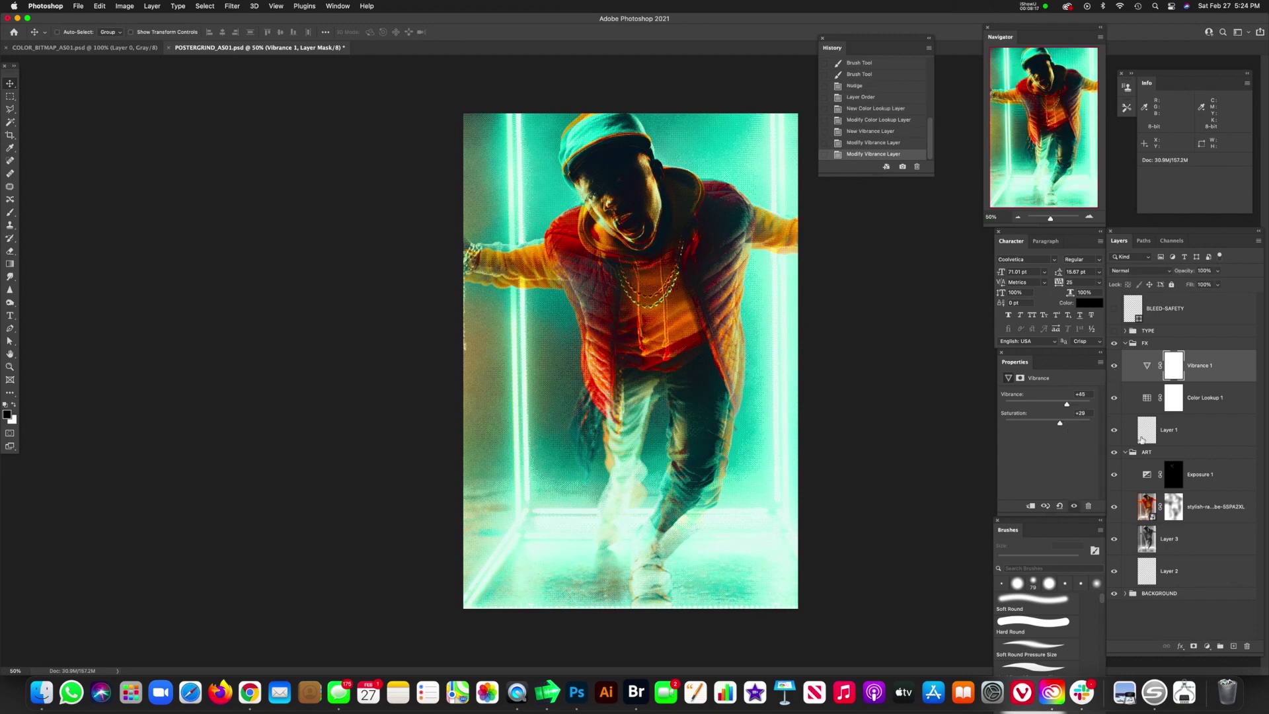
Examine the halftone texture up close around the rapper's sleeve, jacket and face.
left_click(1150, 401)
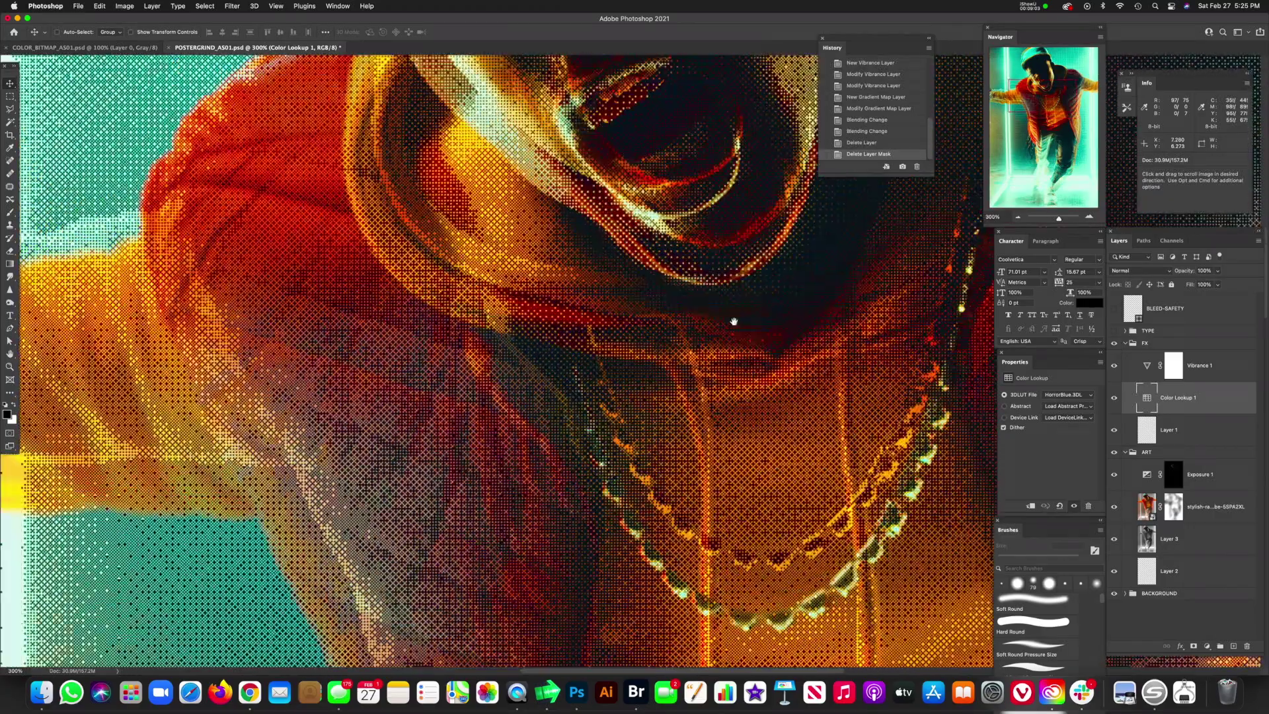
left_click_drag(731, 320, 681, 331)
scroll(682, 331, "left", 15)
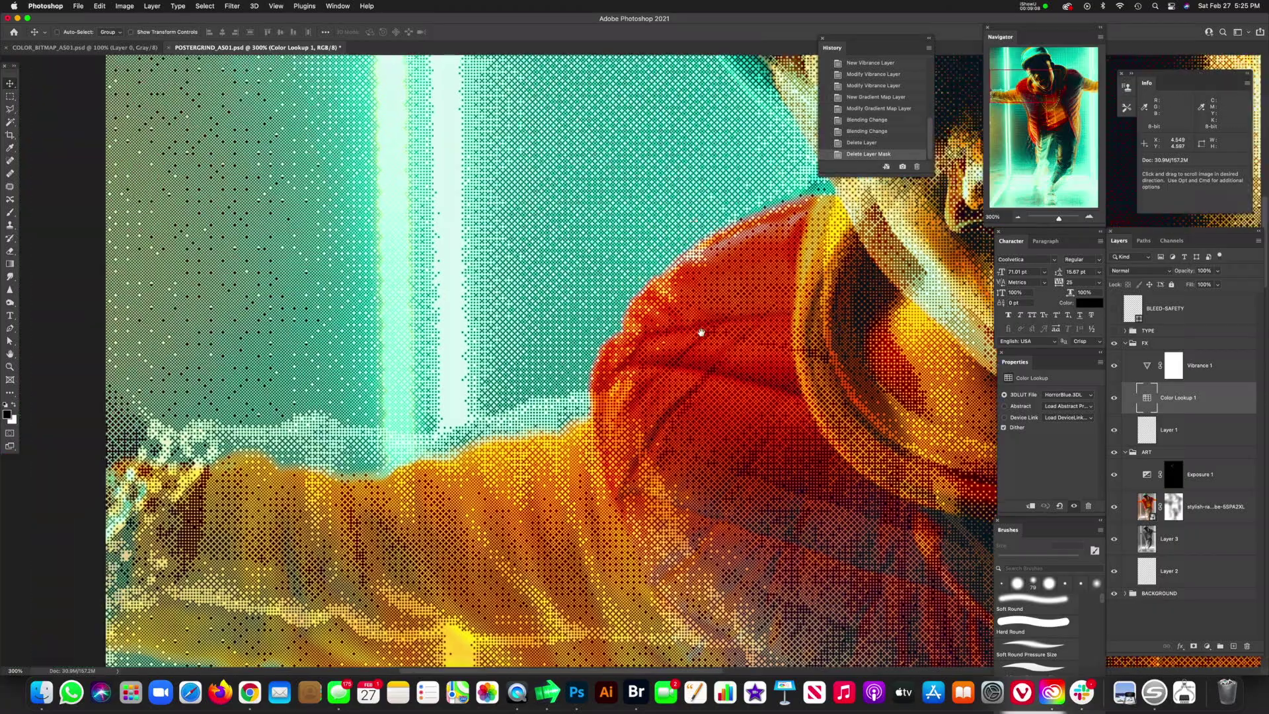
scroll(700, 335, "right", 10)
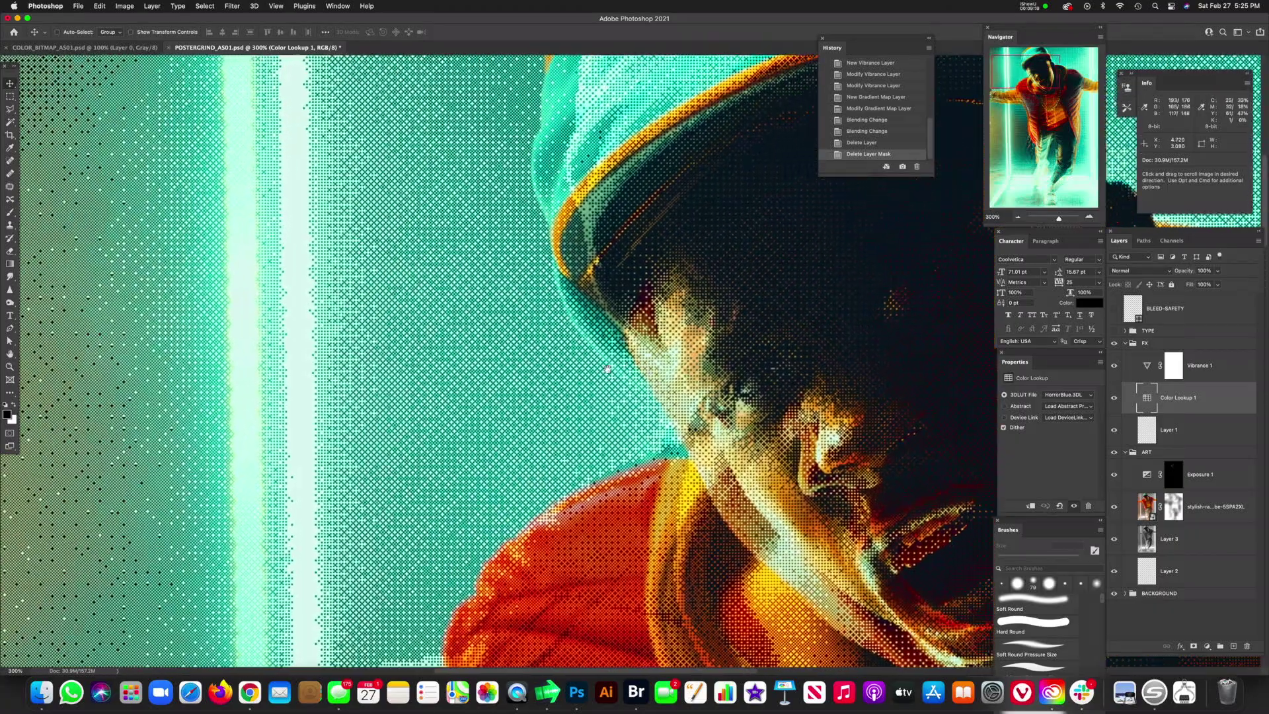
key("super+minus")
key("super+minus")
key("super+minus")
key("super+minus")
key("super+minus")
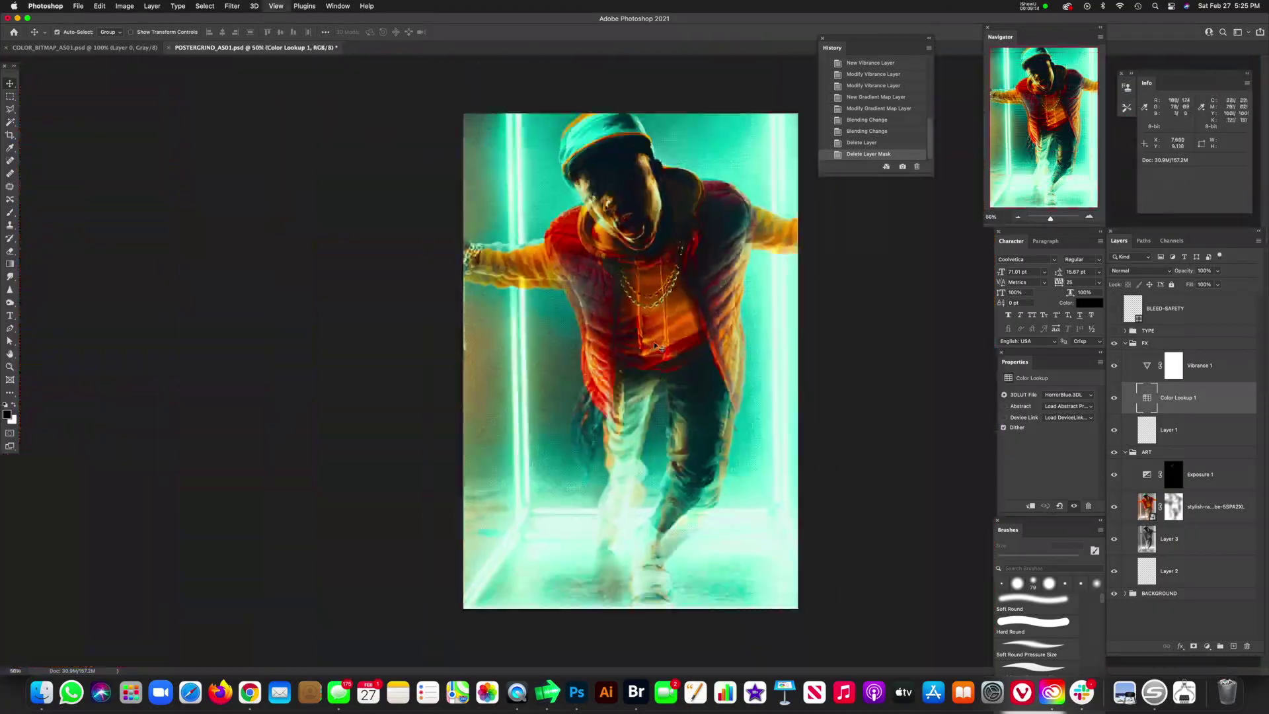
scroll(660, 341, "up", 1)
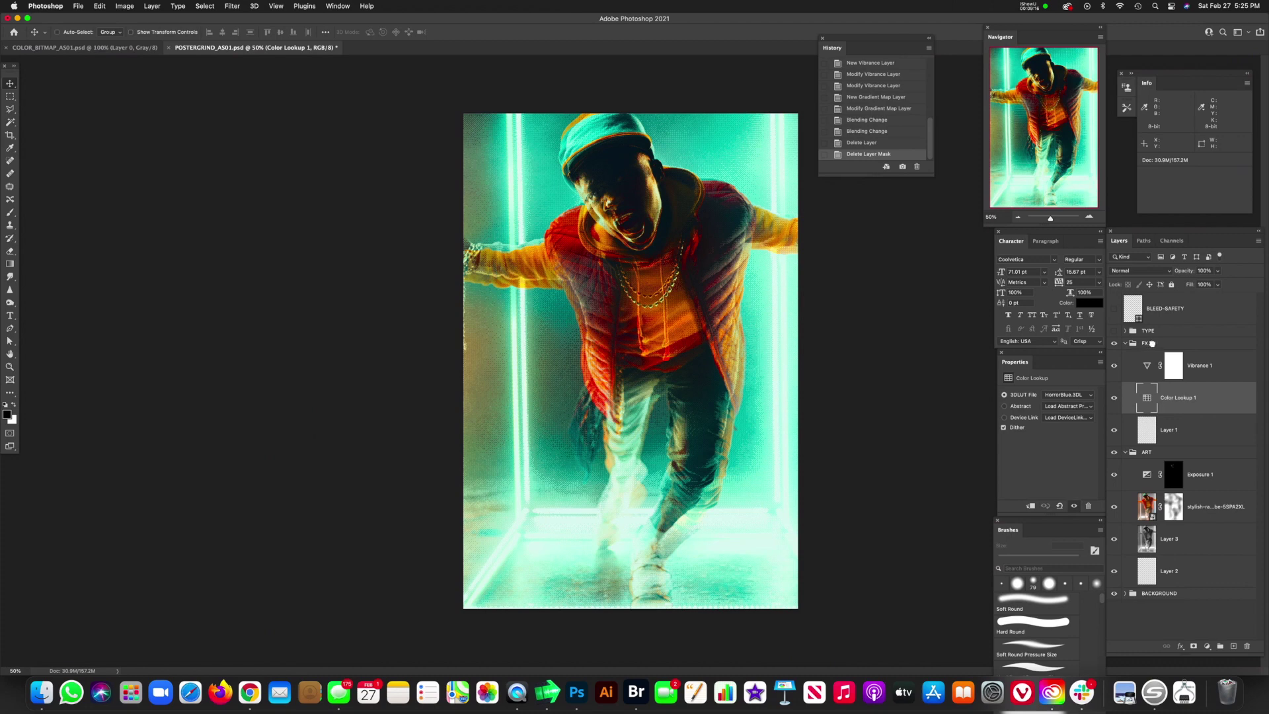
Collapse the FX group, show and expand the TYPE group, and move the TITLE text down over the rapper's lower legs.
left_click(1153, 343)
left_click(1126, 343)
left_click(1120, 333)
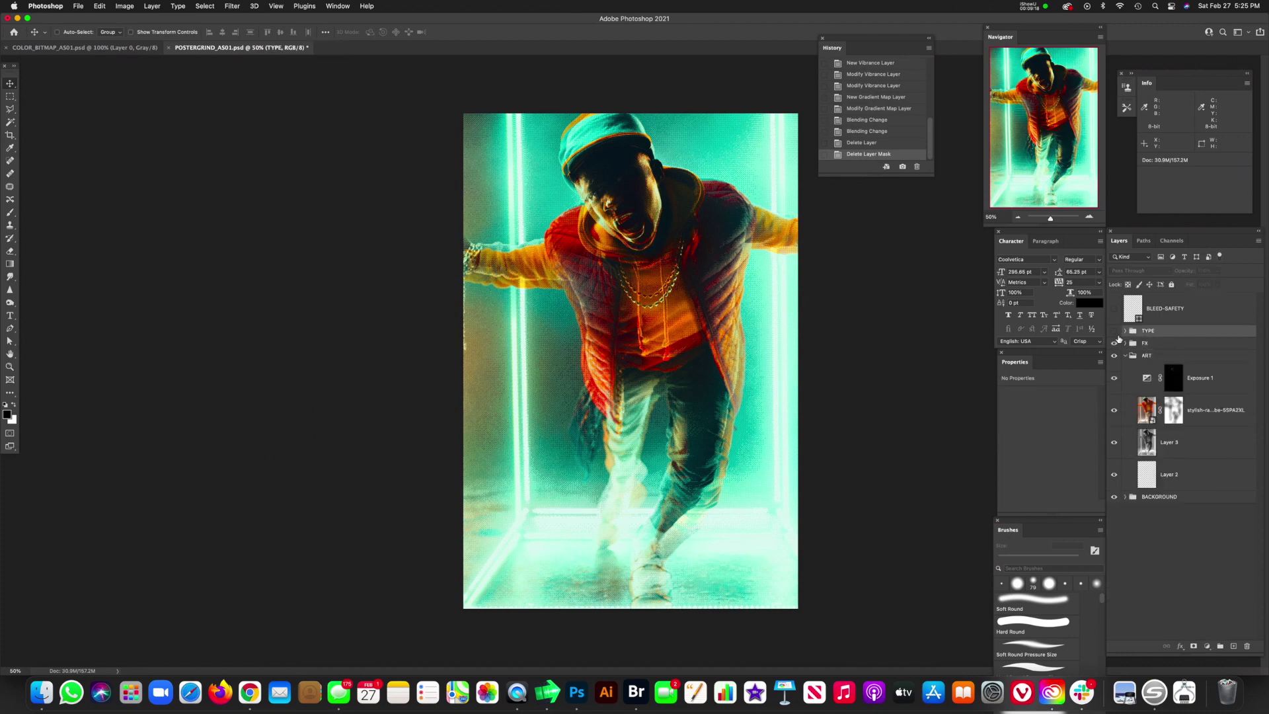
left_click(1113, 332)
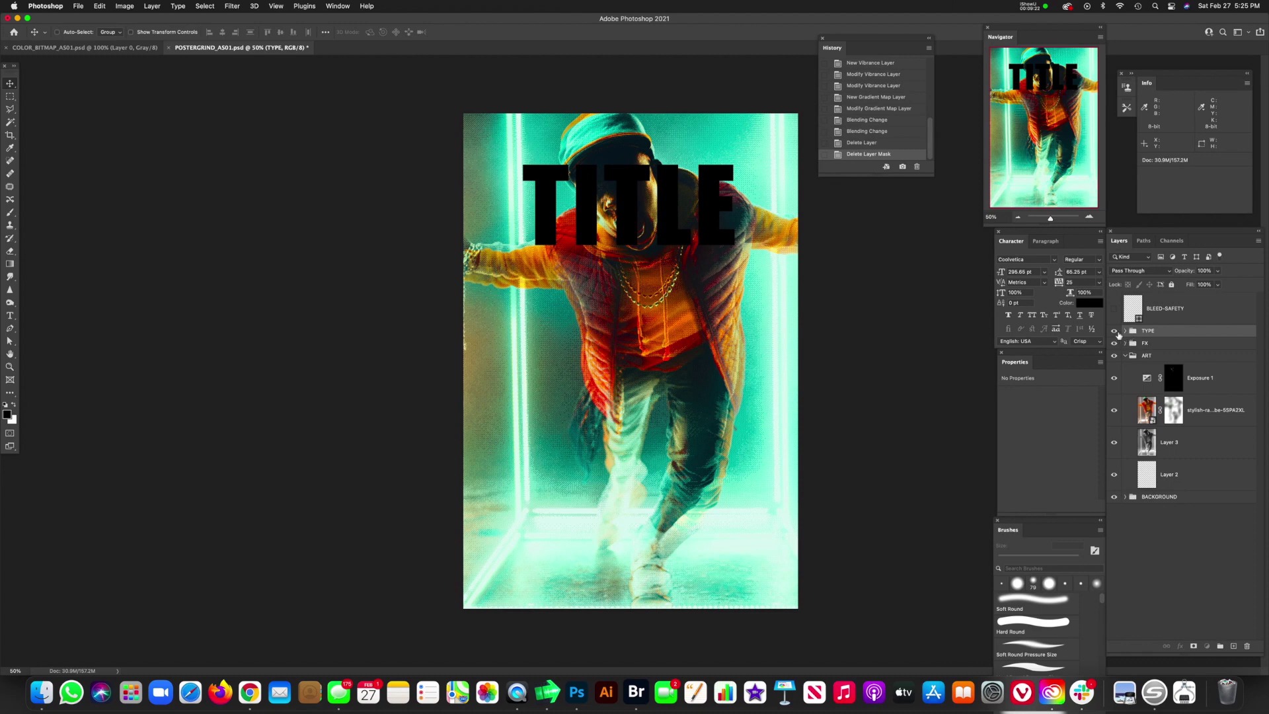
left_click(1126, 331)
left_click(1167, 353)
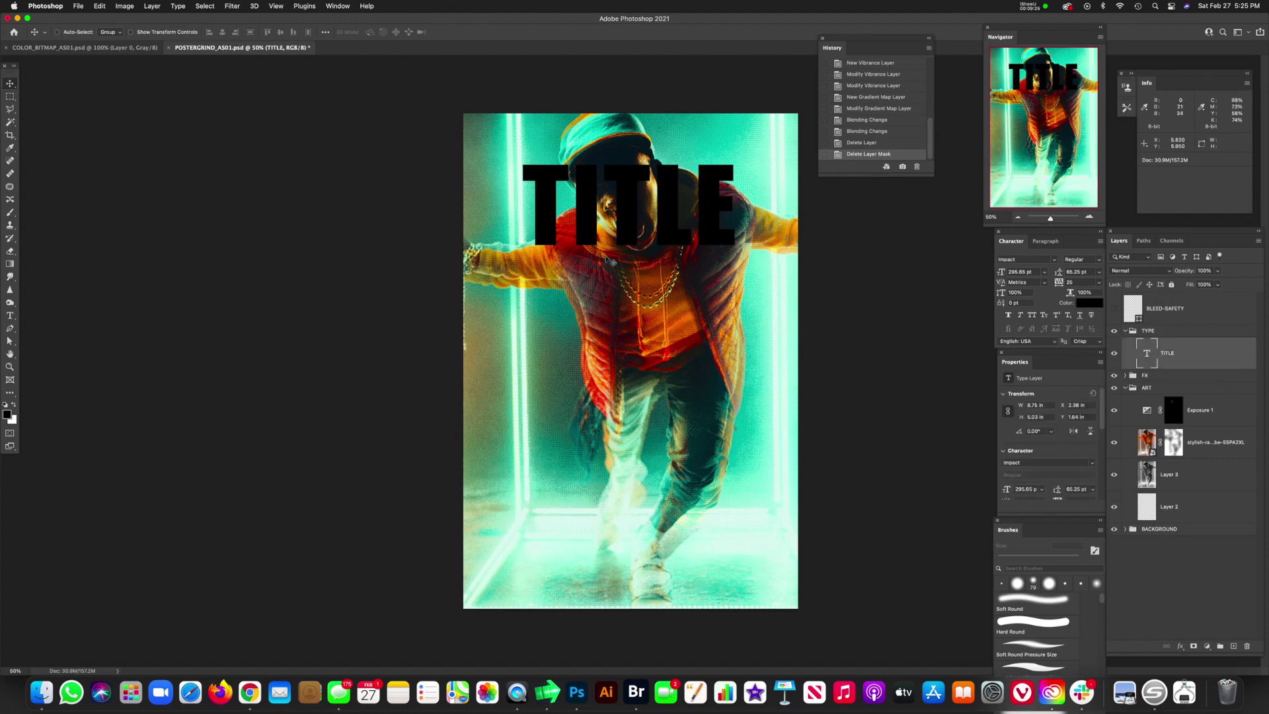
left_click_drag(639, 323, 642, 579)
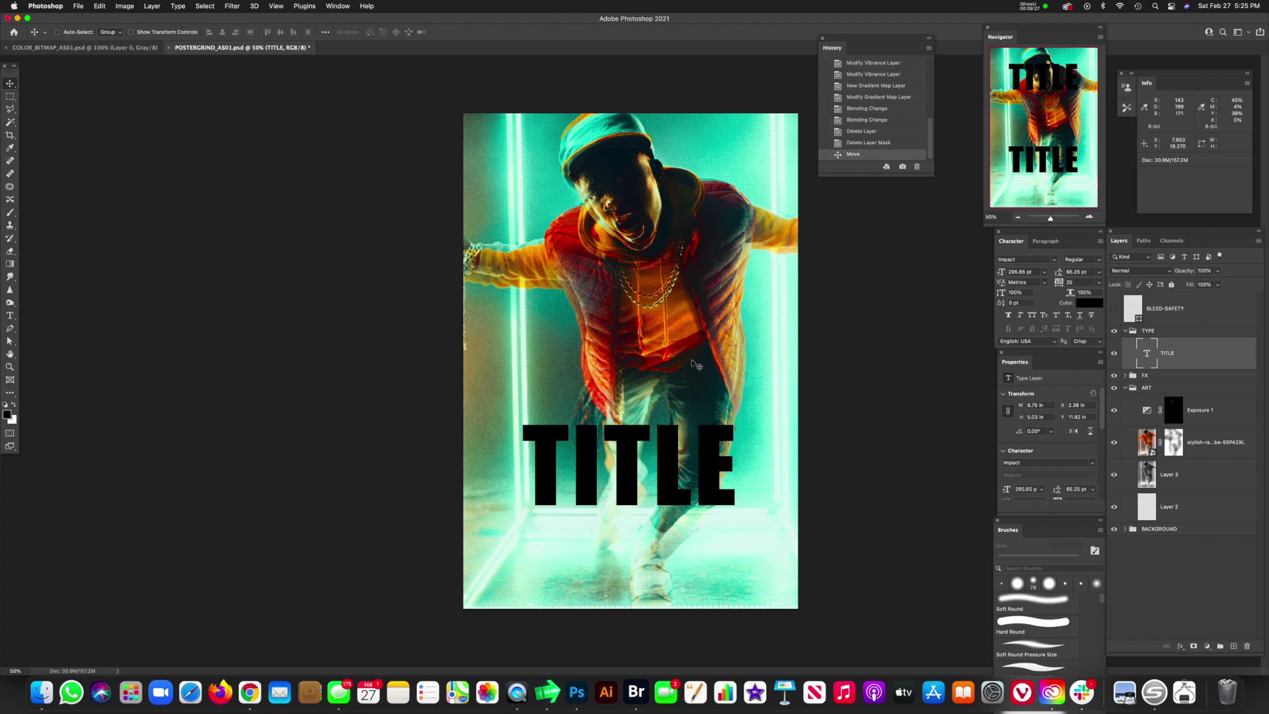
left_click_drag(693, 365, 689, 424)
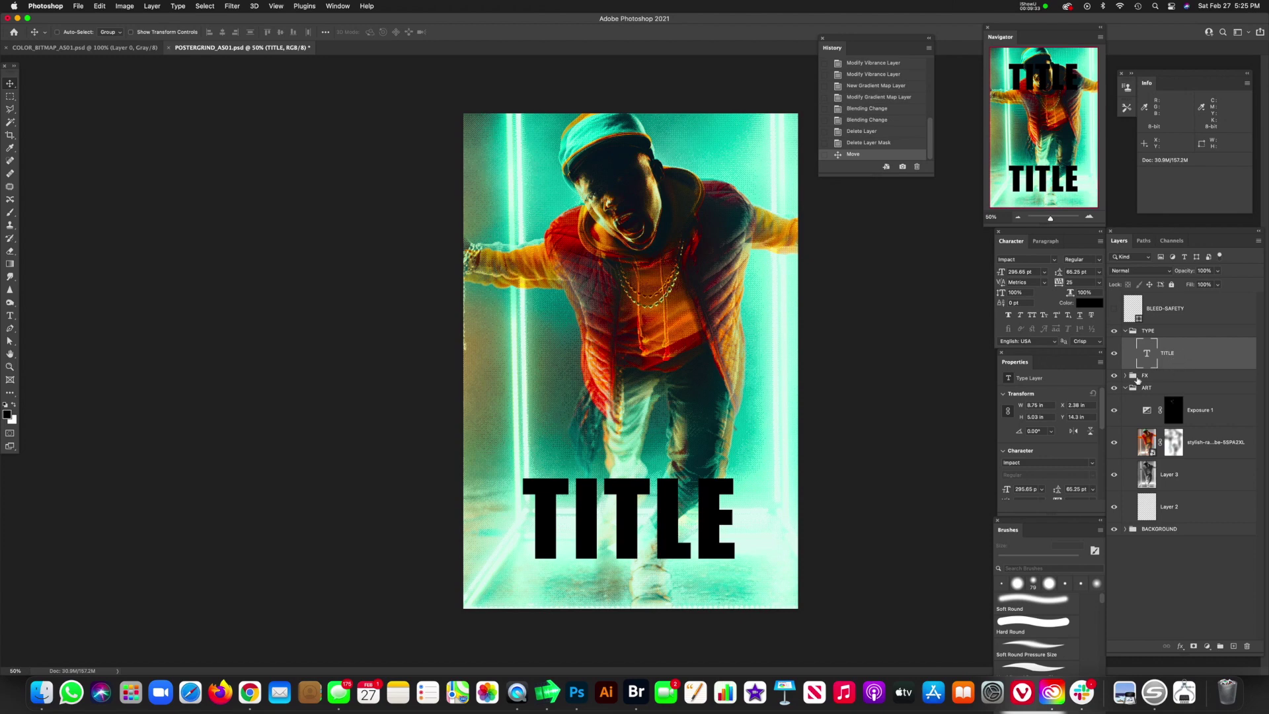
Replace the TITLE text with FRESH and set its font to Coolvetica.
key("t")
left_click_drag(735, 512, 258, 511)
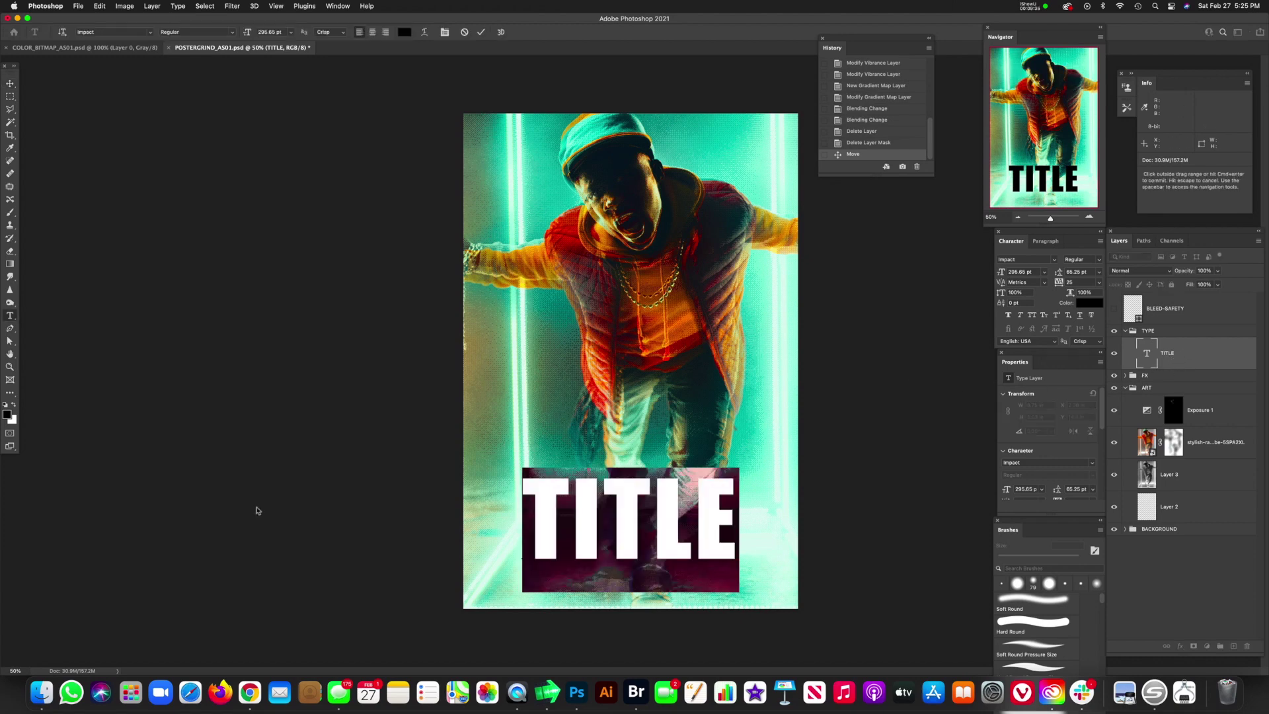
type("FRESH")
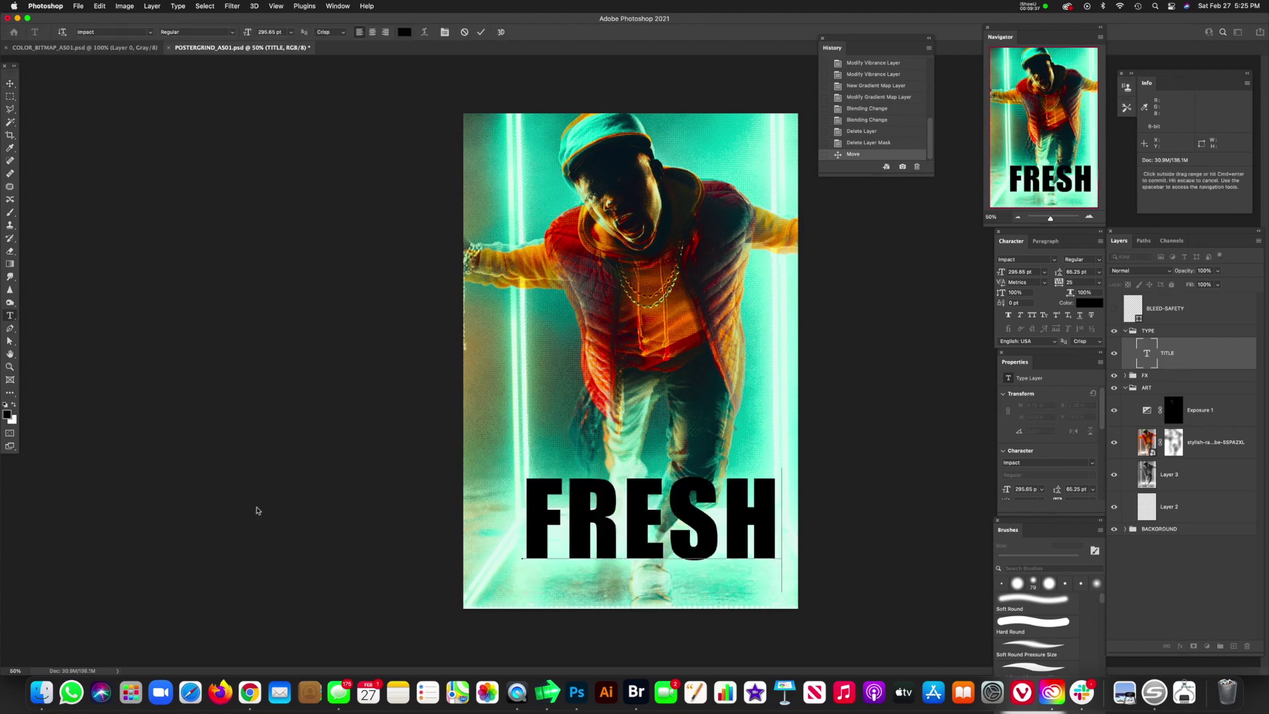
left_click(1191, 363)
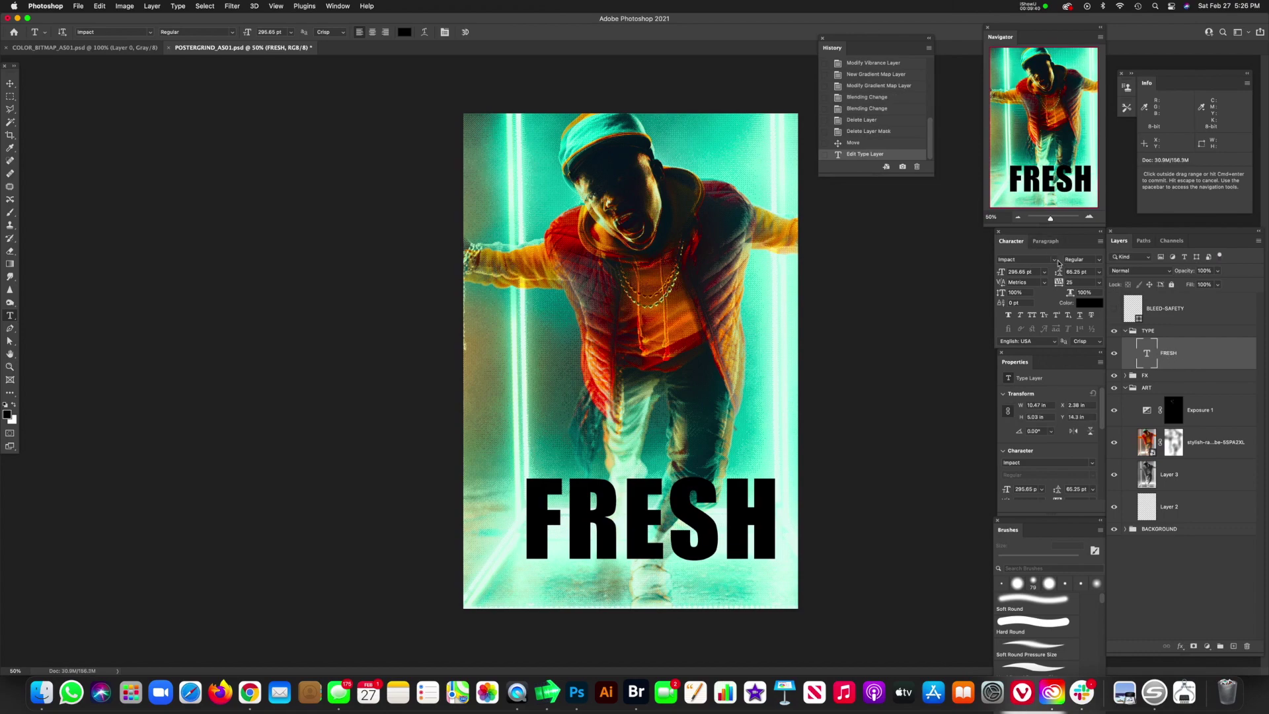
left_click(1053, 262)
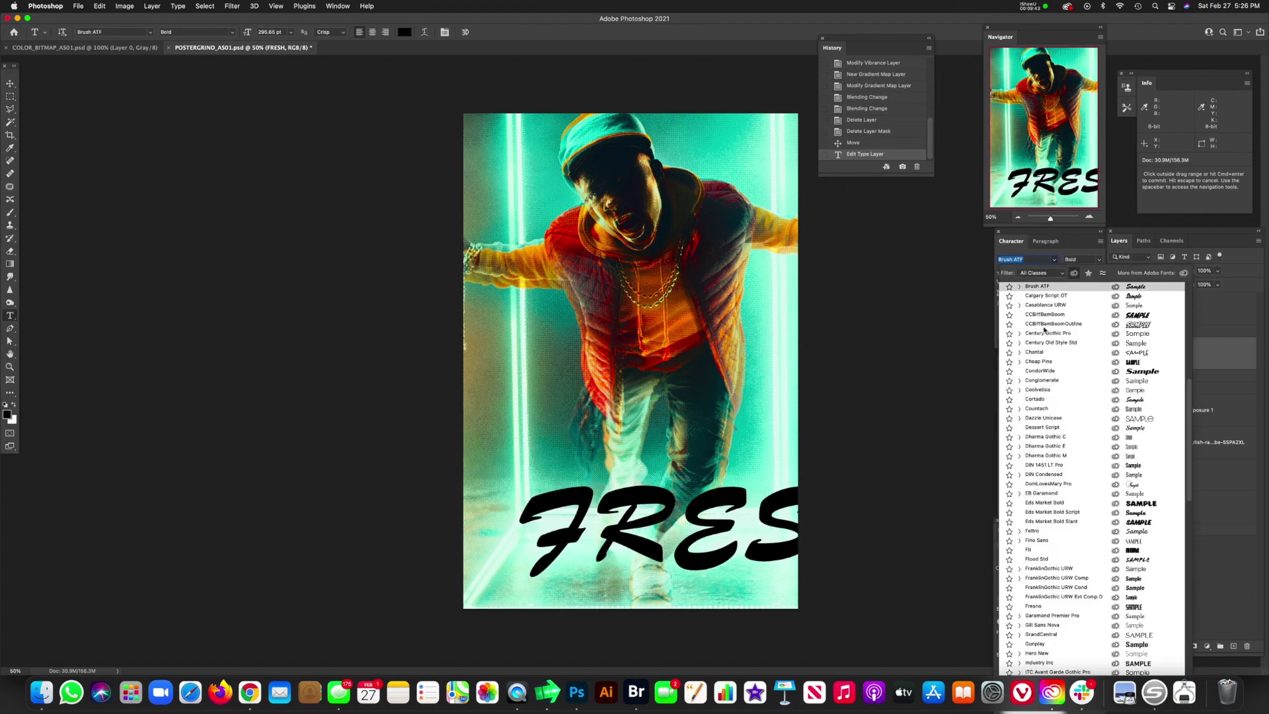
left_click(1042, 390)
Move the FRESH title fully inside the poster and scale it down around its centre to about 195 pt.
key("v")
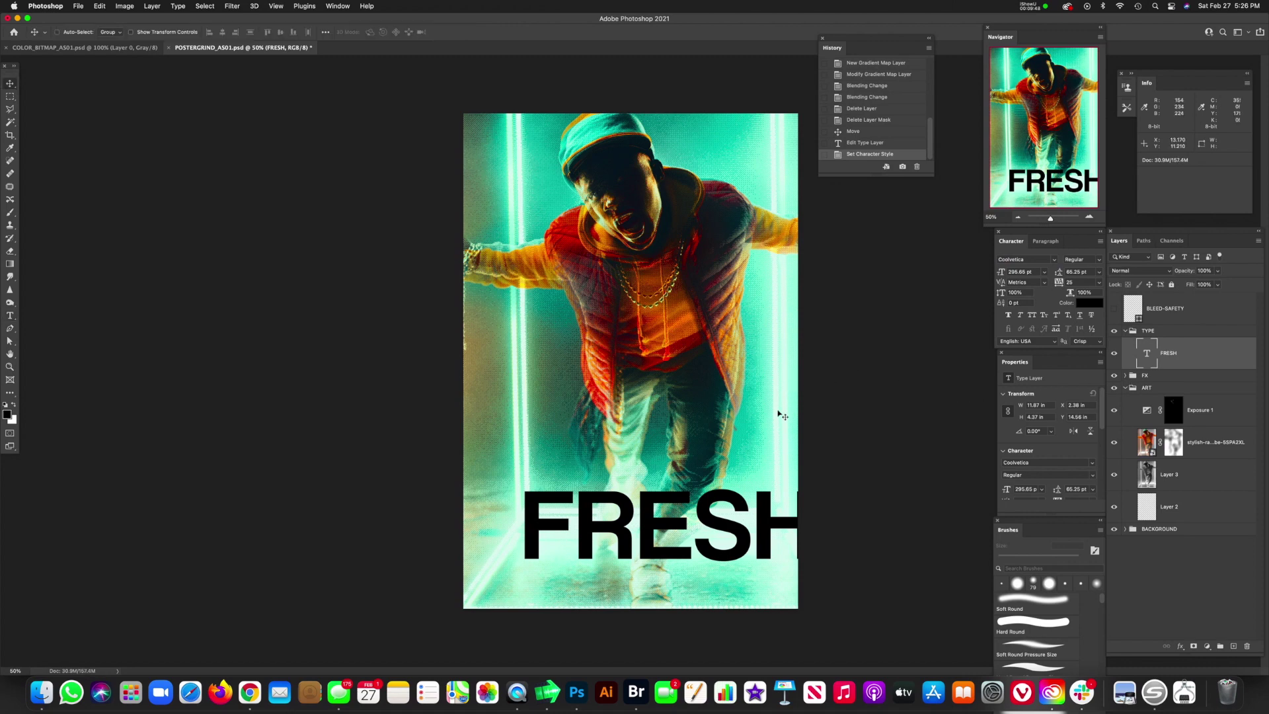
left_click_drag(813, 438, 802, 422)
key("ctrl+t")
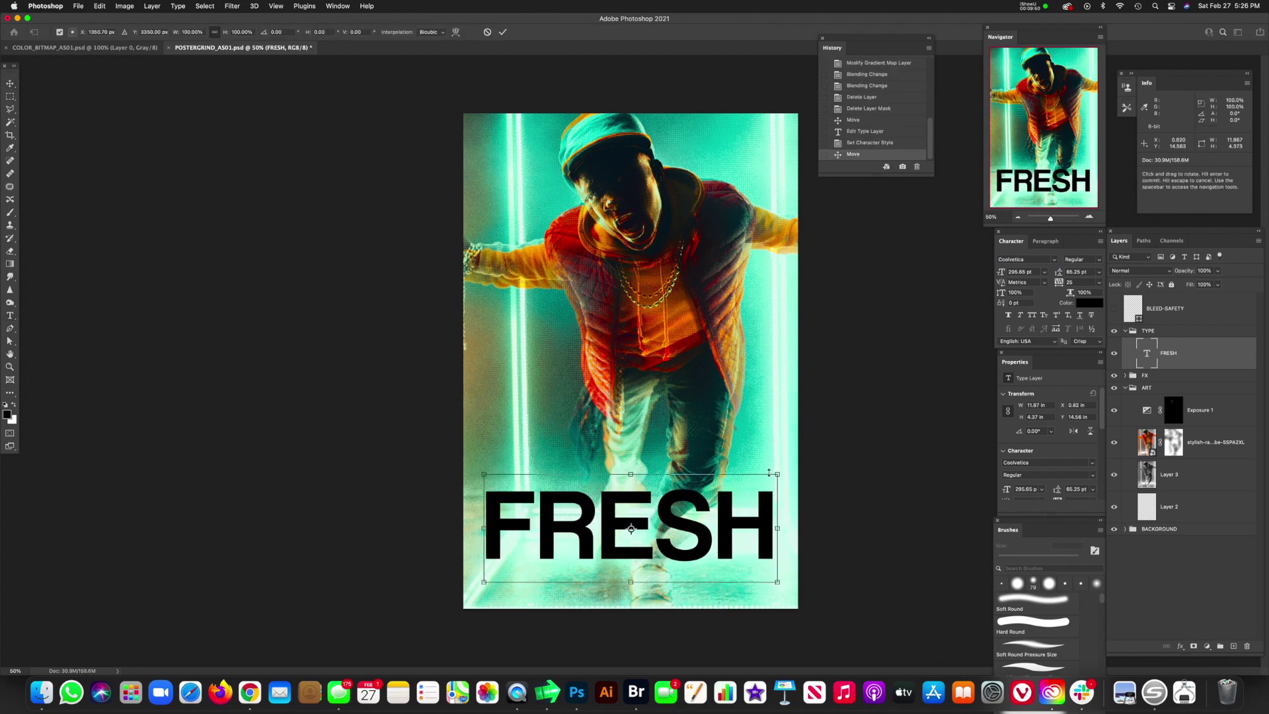
left_click_drag(778, 474, 732, 557)
key("Return")
Widen the tracking of the FRESH title to 165 and re-centre the text across the poster's width.
key("t")
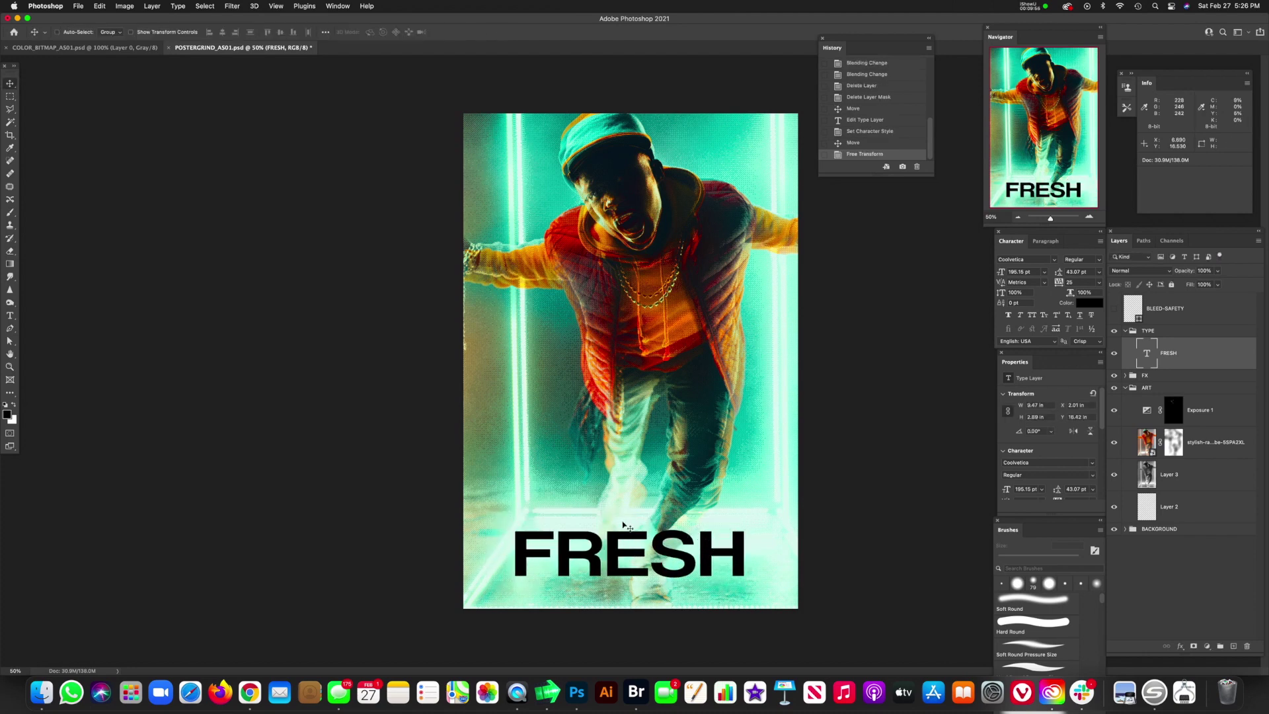
left_click(518, 556)
key("ctrl+a")
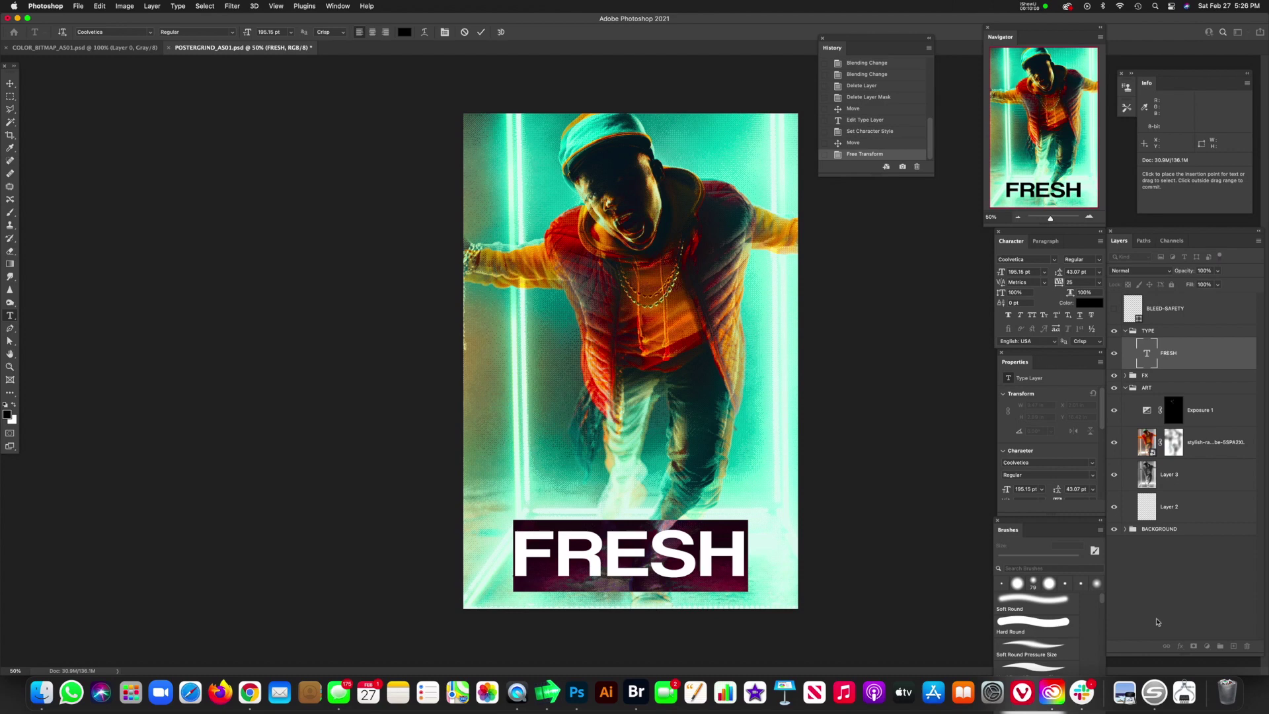
key("alt+Right")
key("alt+Right")
key("alt+Right")
key("alt+Right")
key("alt+Right")
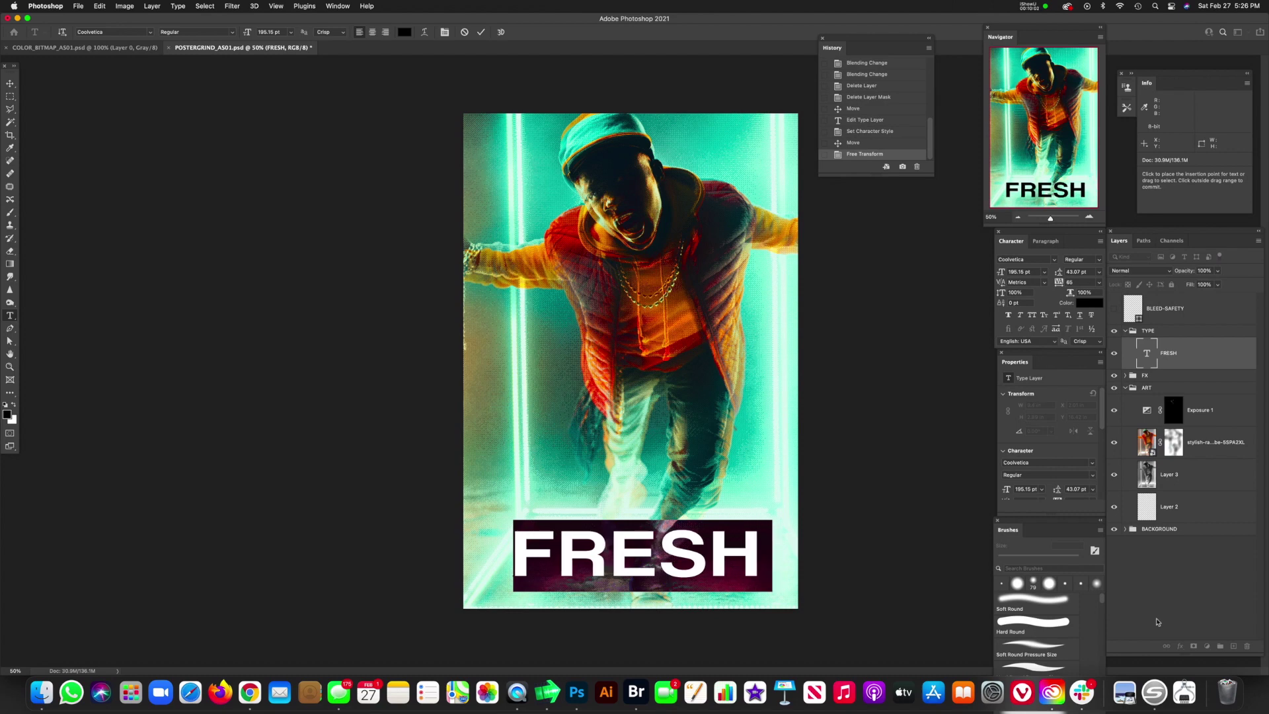
key("alt+Right")
key("alt+Right")
key("alt+Right")
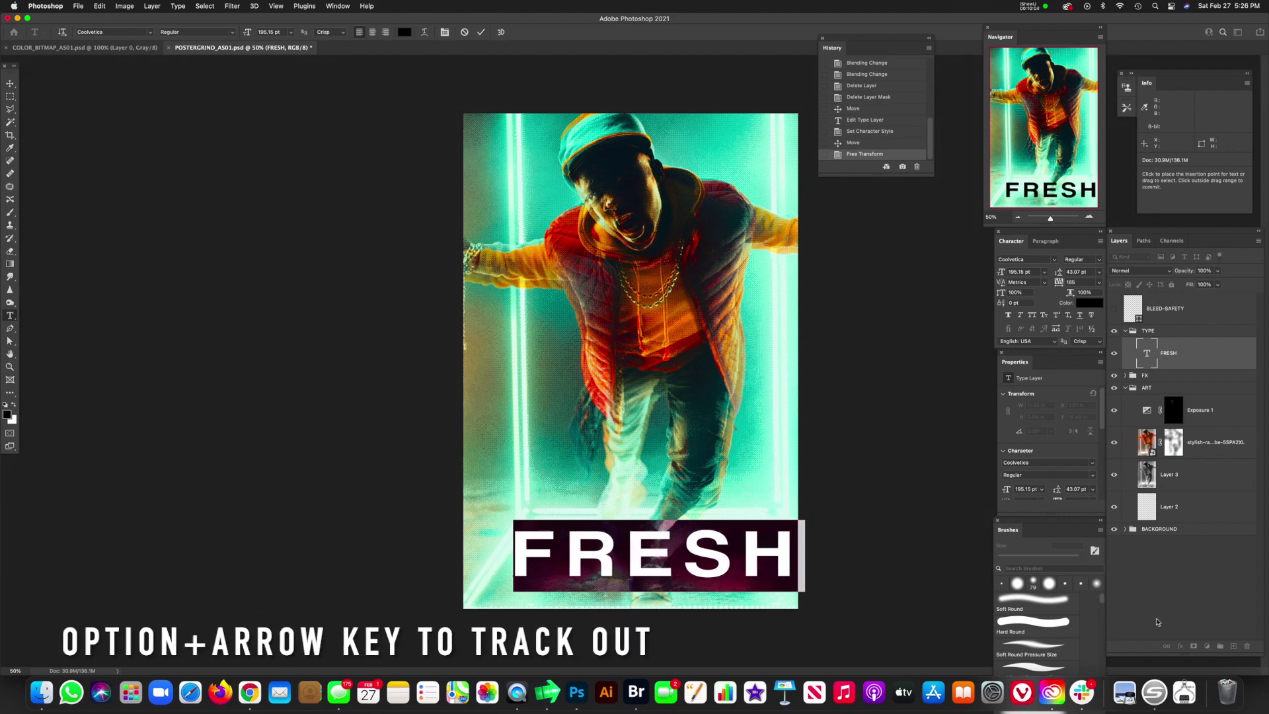
left_click(1181, 354)
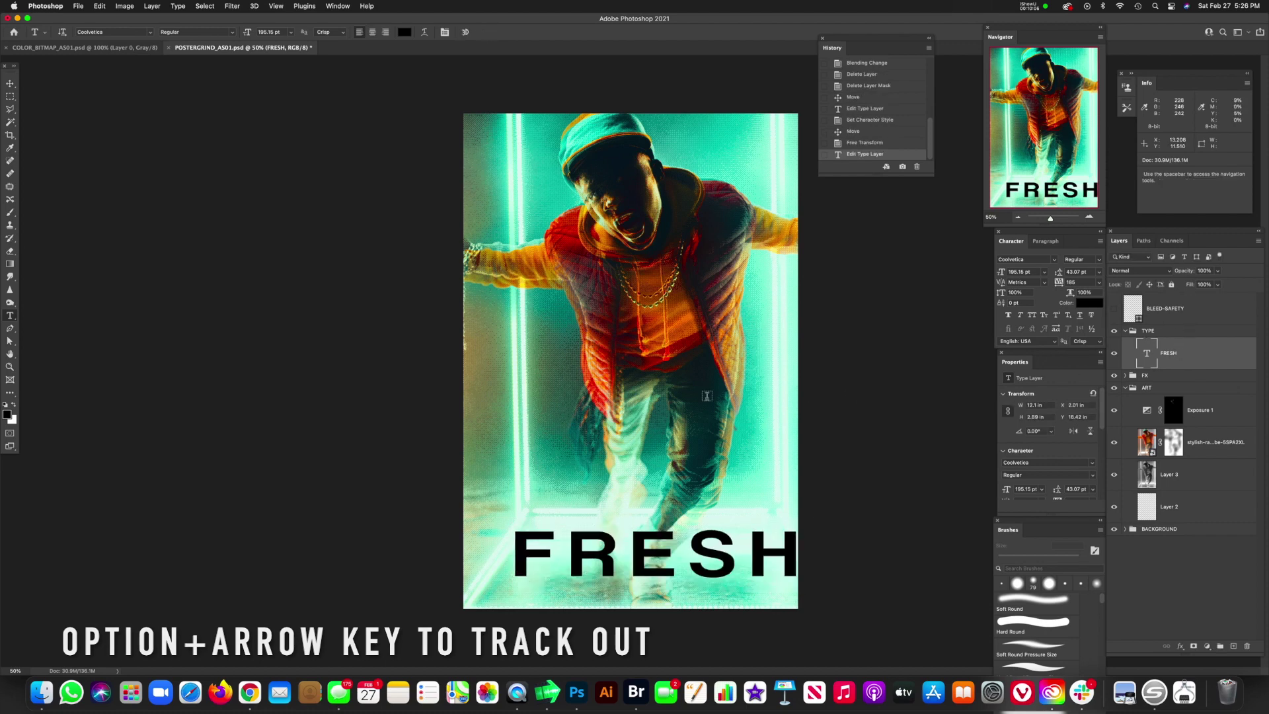
key("v")
left_click_drag(712, 405, 691, 423)
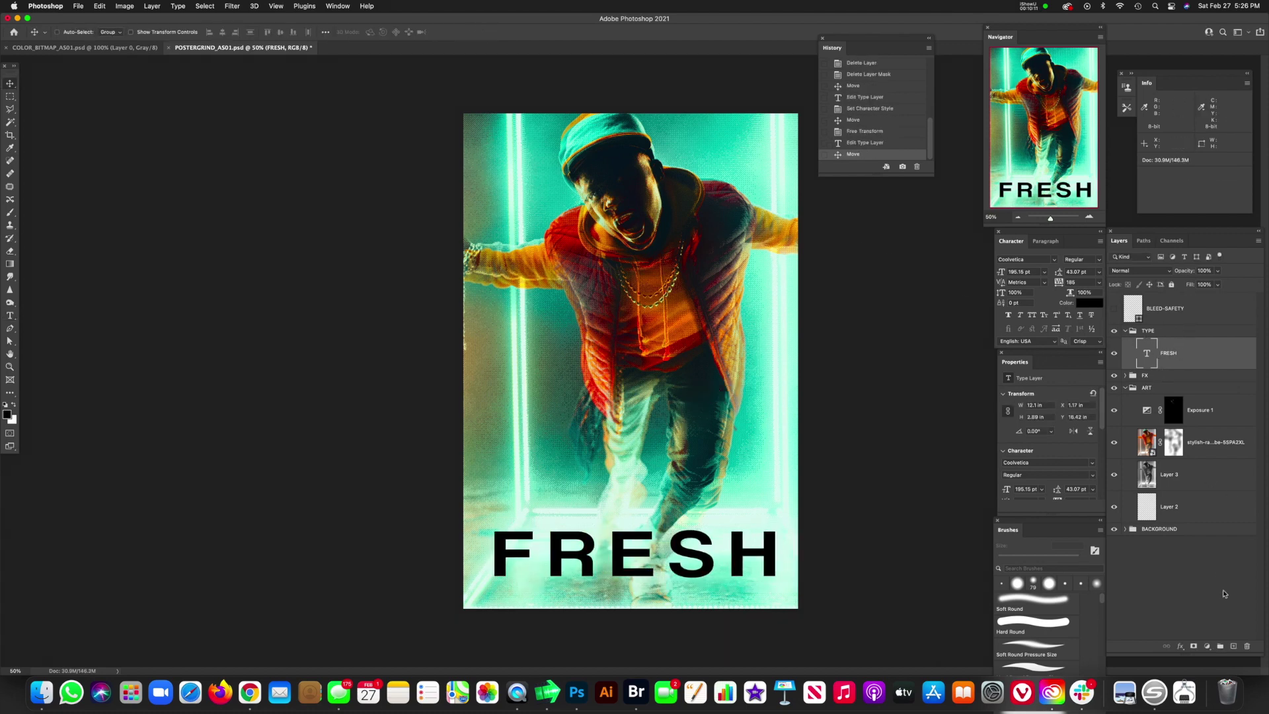
Add a Solid Color fill layer in red ff0000 above the FRESH text and clip it to the title.
left_click(1208, 646)
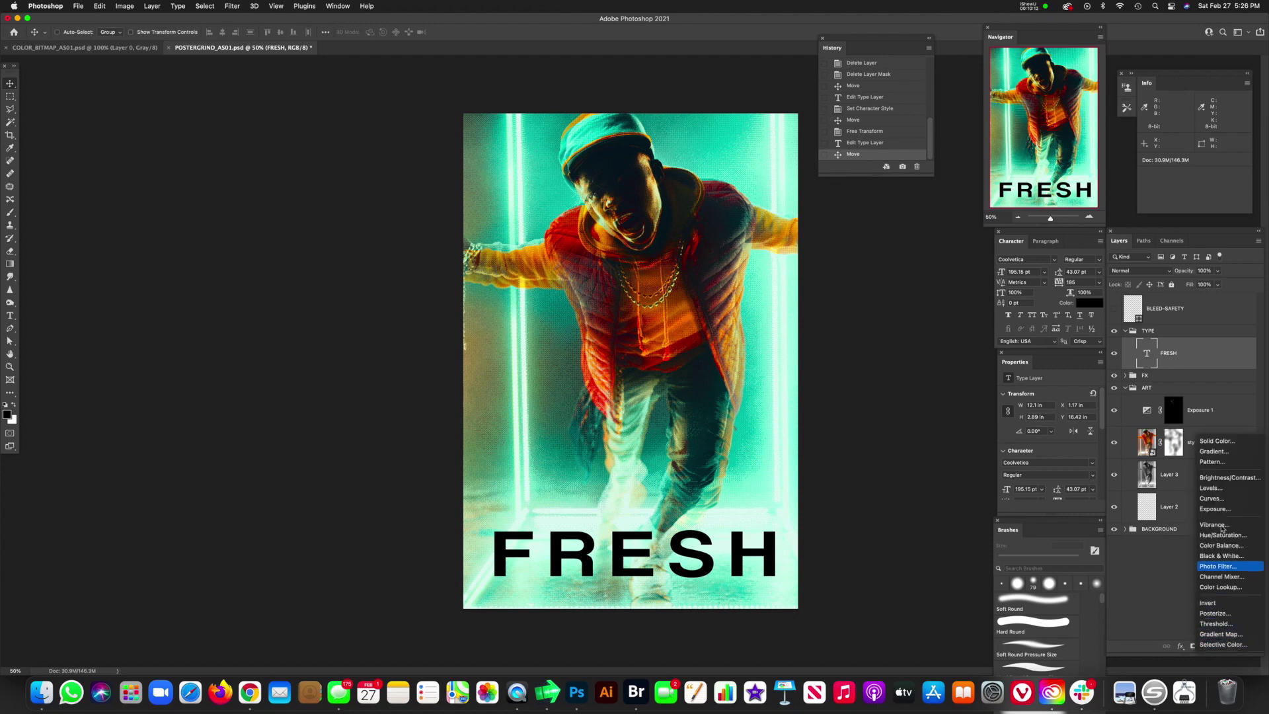
left_click(1218, 441)
type("ff0000")
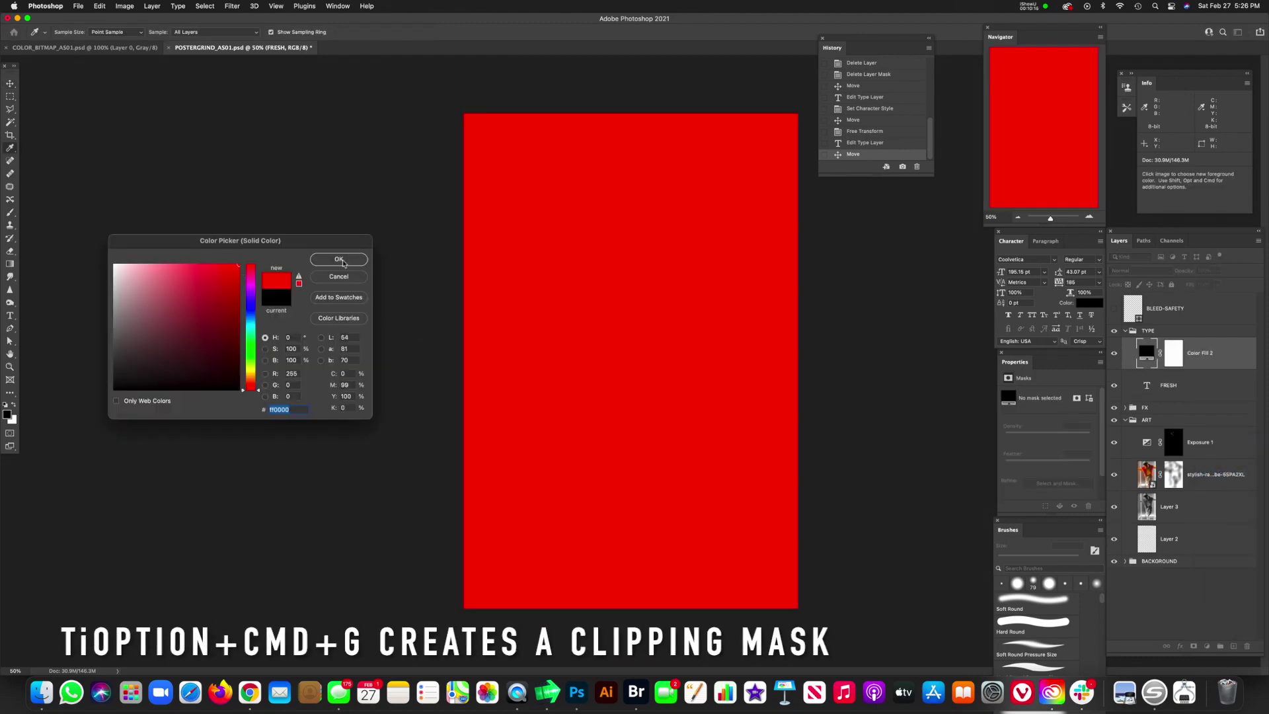
key("Return")
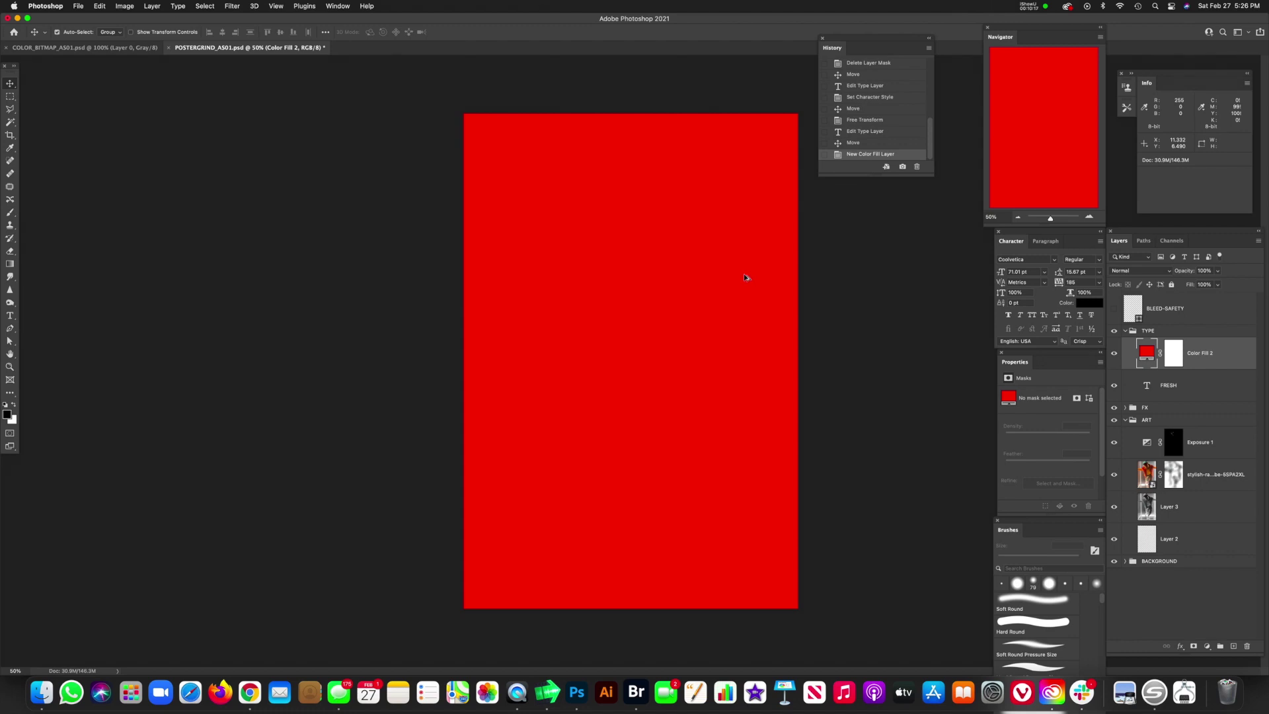
key("alt+super+g")
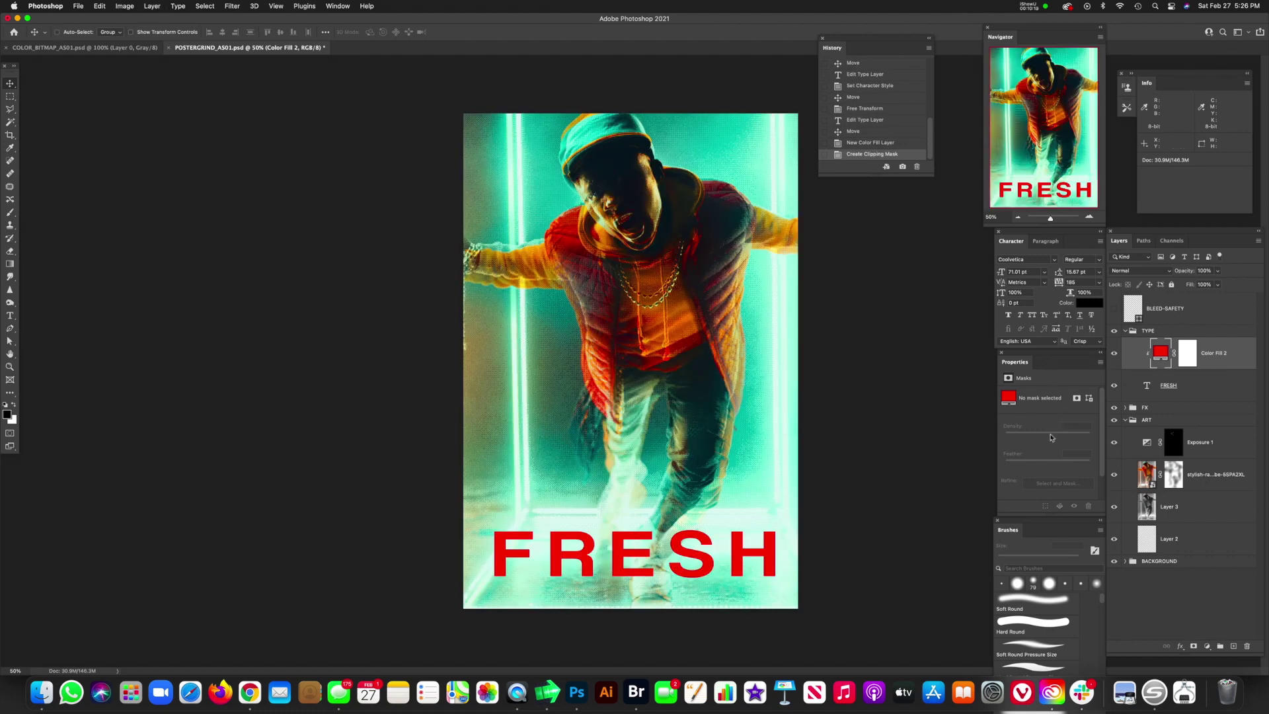
Try other colours for the fill clipped to the FRESH title, shifting it to a medium blue, 308ebf.
double_click(1160, 354)
left_click(258, 370)
left_click(170, 322)
left_click_drag(169, 323, 173, 340)
left_click(251, 347)
left_click(208, 296)
mouse_move(251, 311)
left_mouse_down()
mouse_move(250, 273)
mouse_move(251, 319)
left_mouse_up()
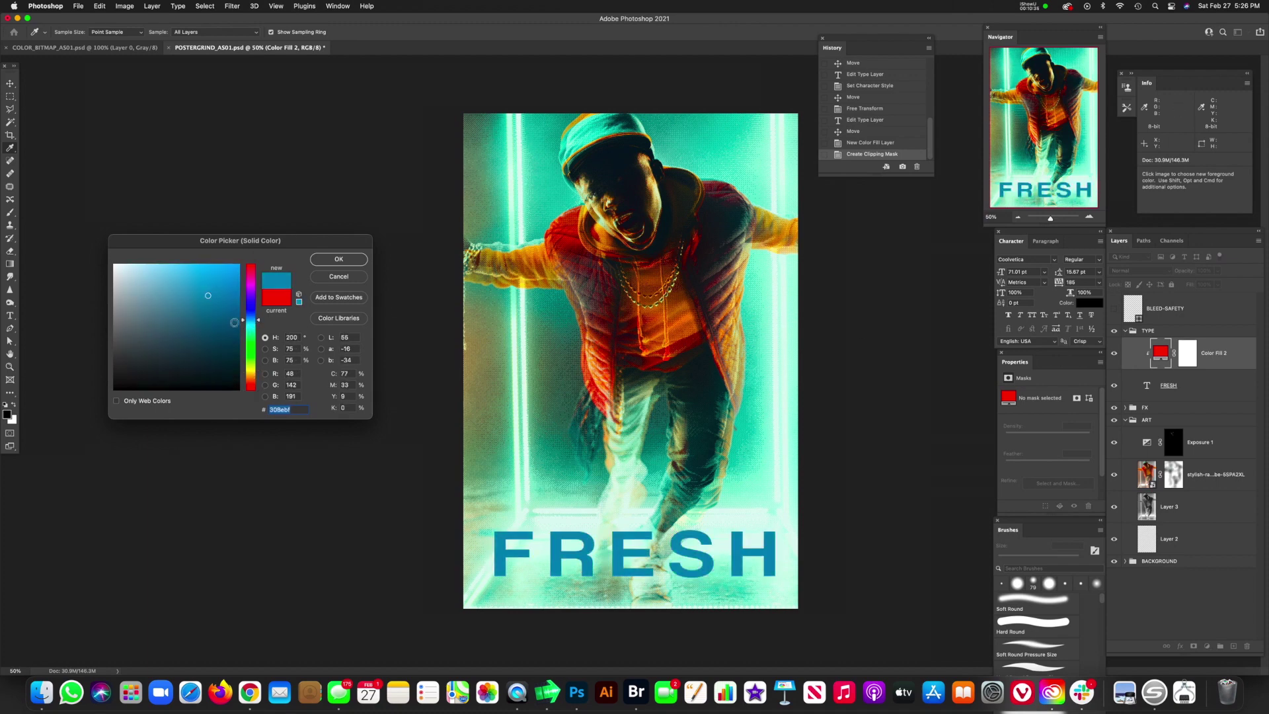